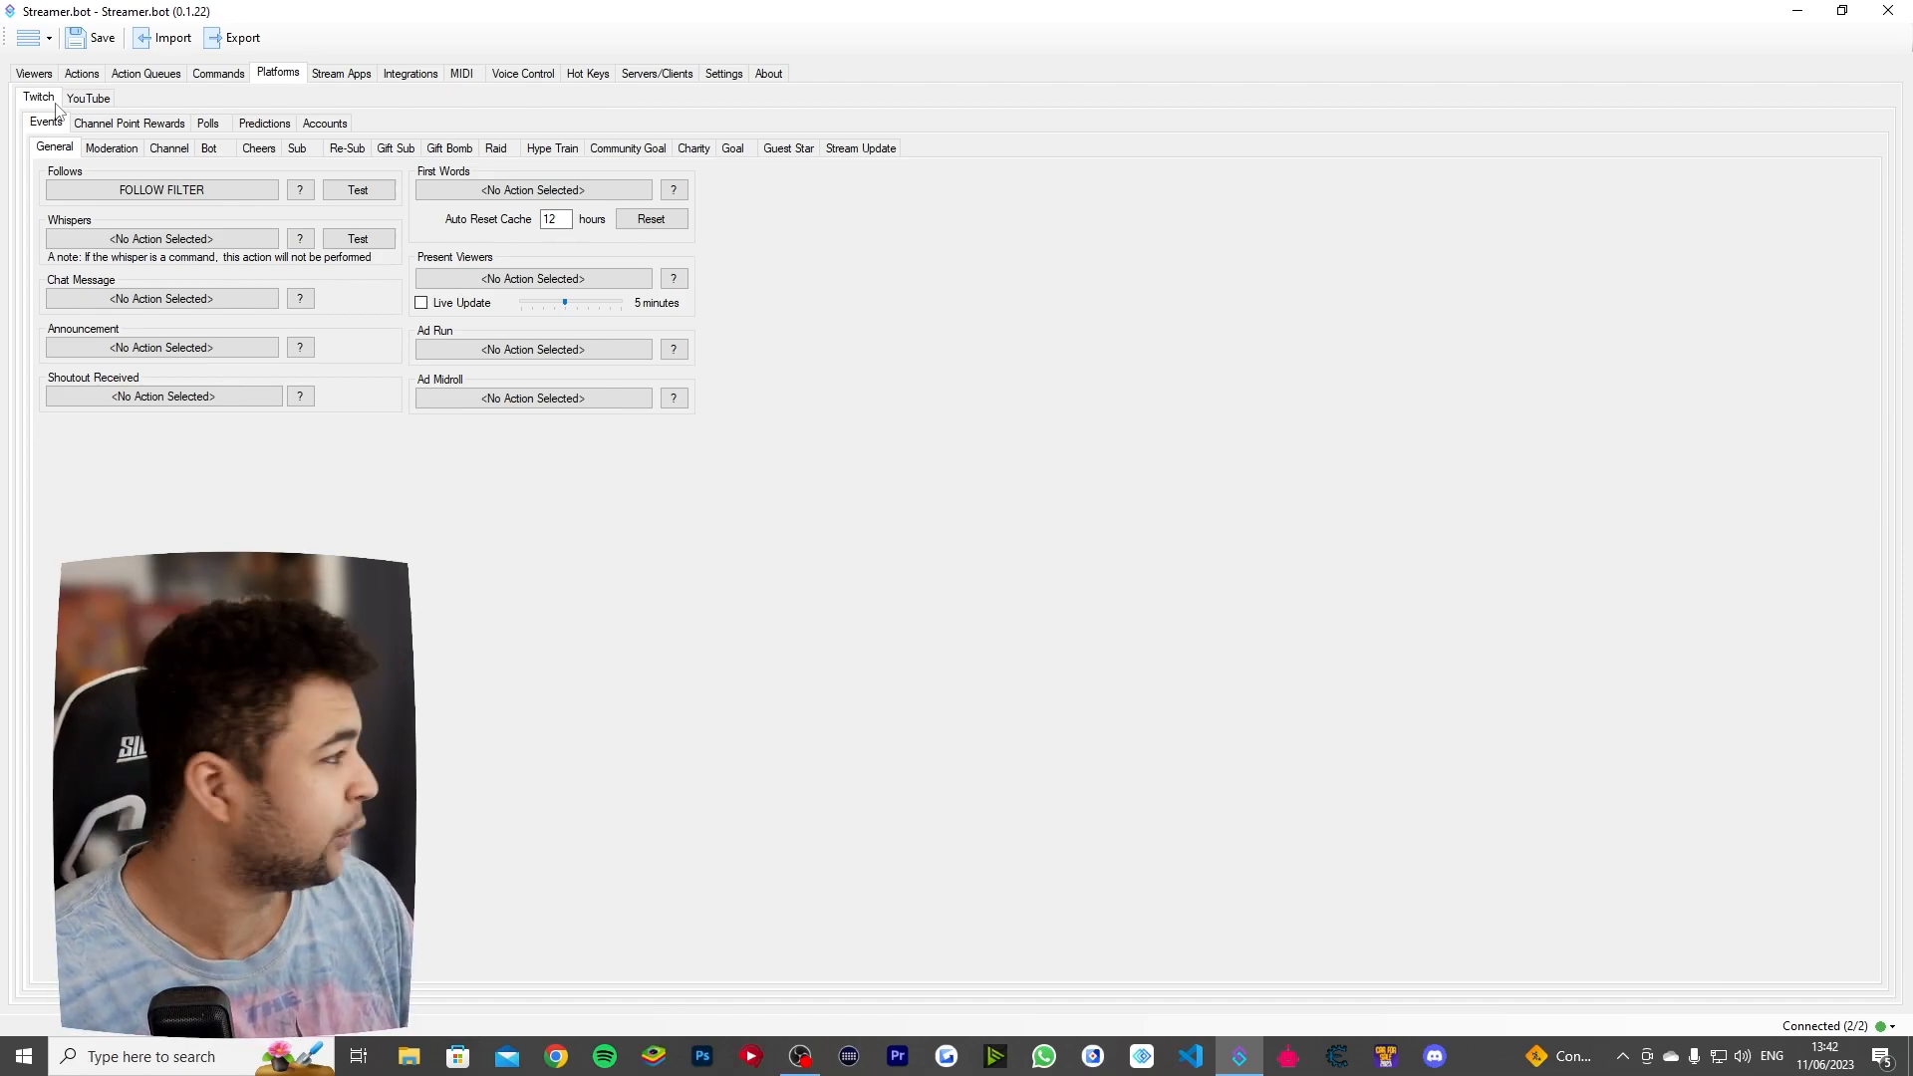
Step: Check the connected Twitch broadcaster and bot accounts, and return to the list of actions
click(337, 123)
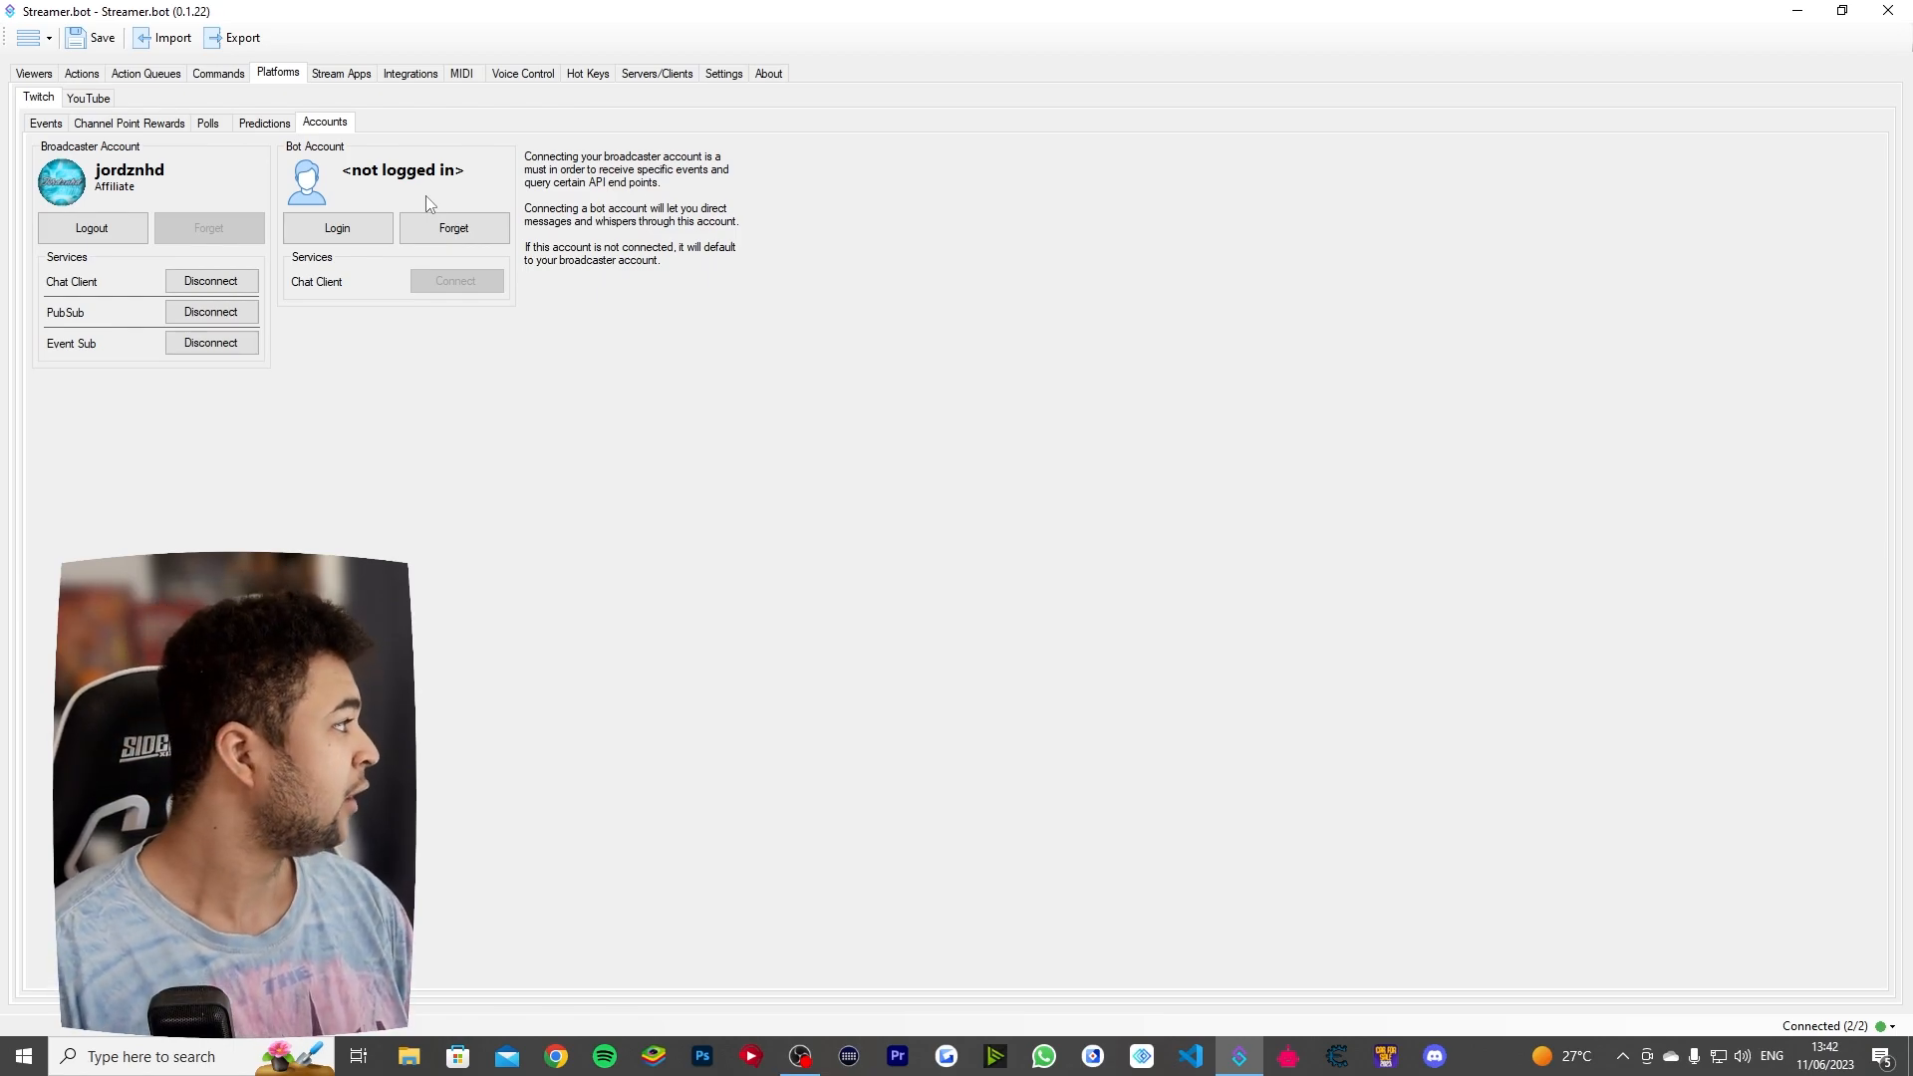
click(84, 73)
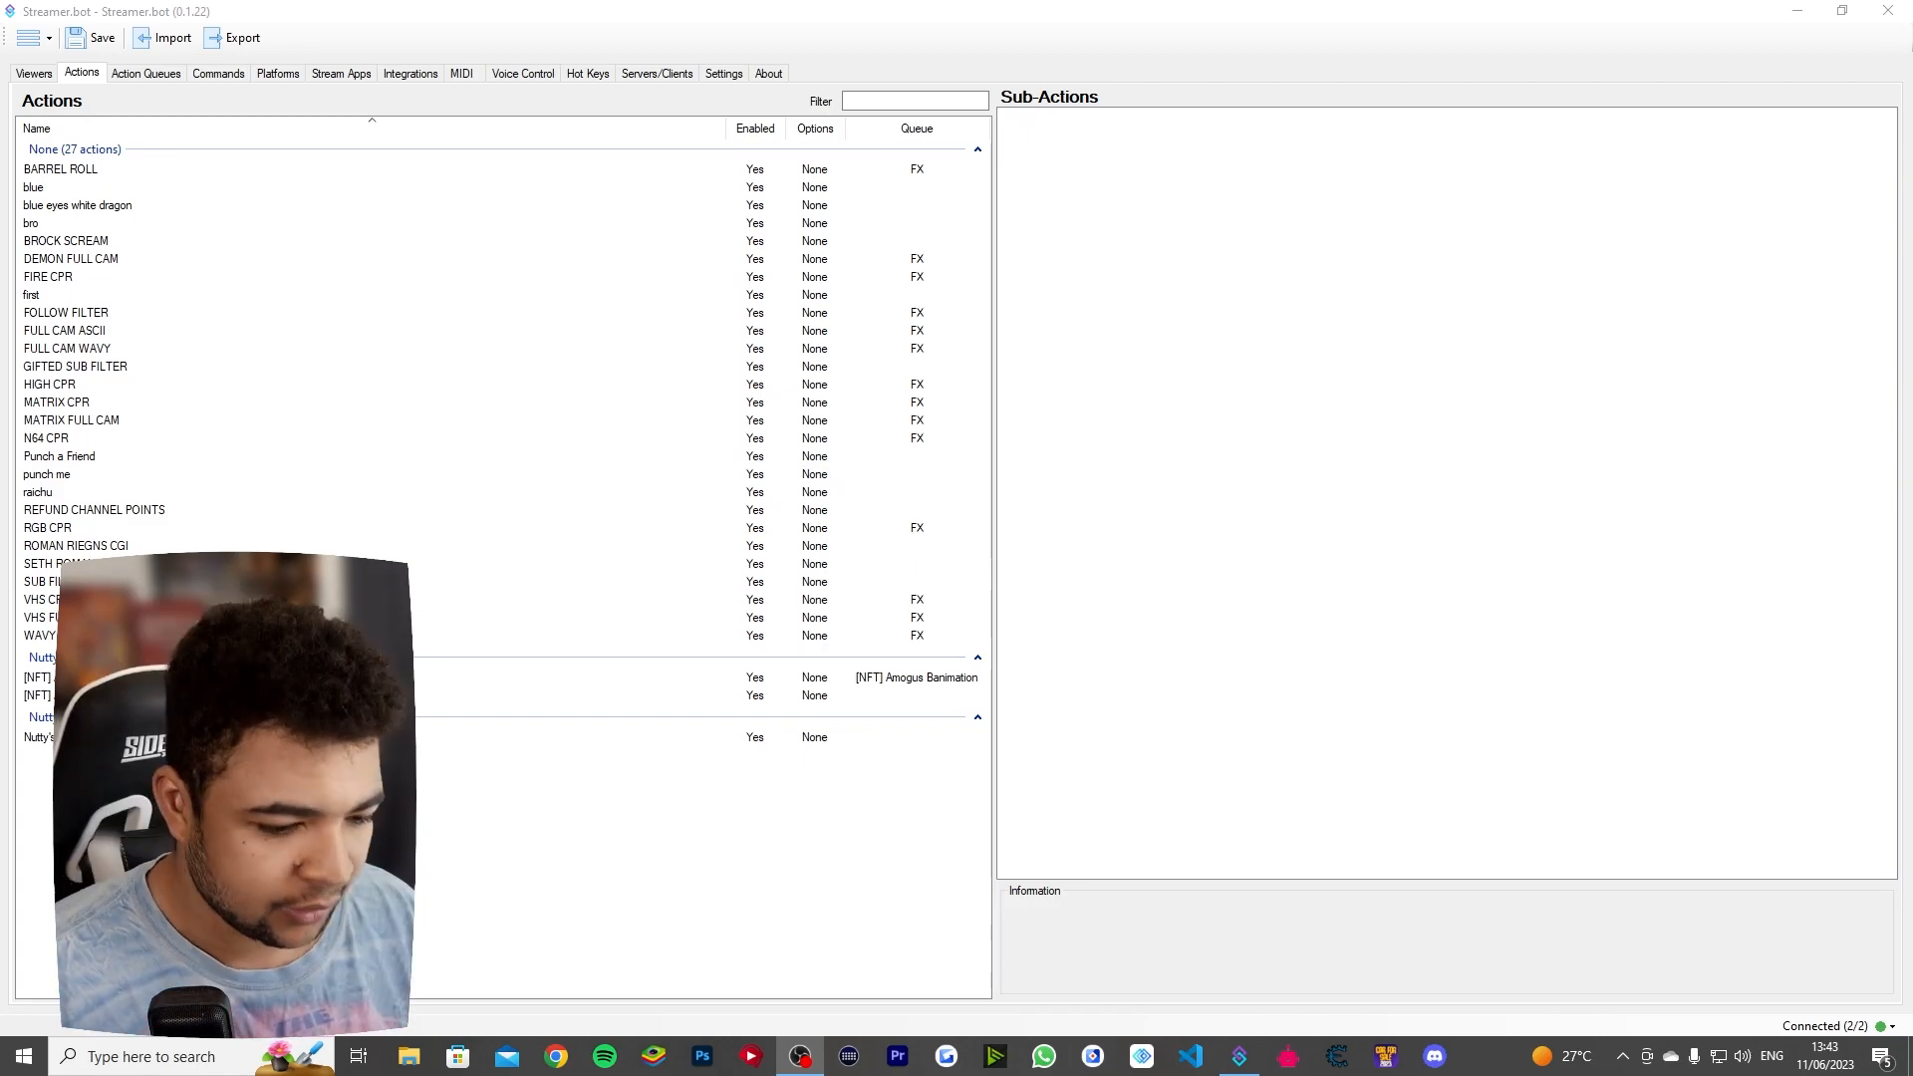
Step: Switch to OBS and add a new media source named punch3 to the obs vid scene
drag(1912, 20, 947, 6)
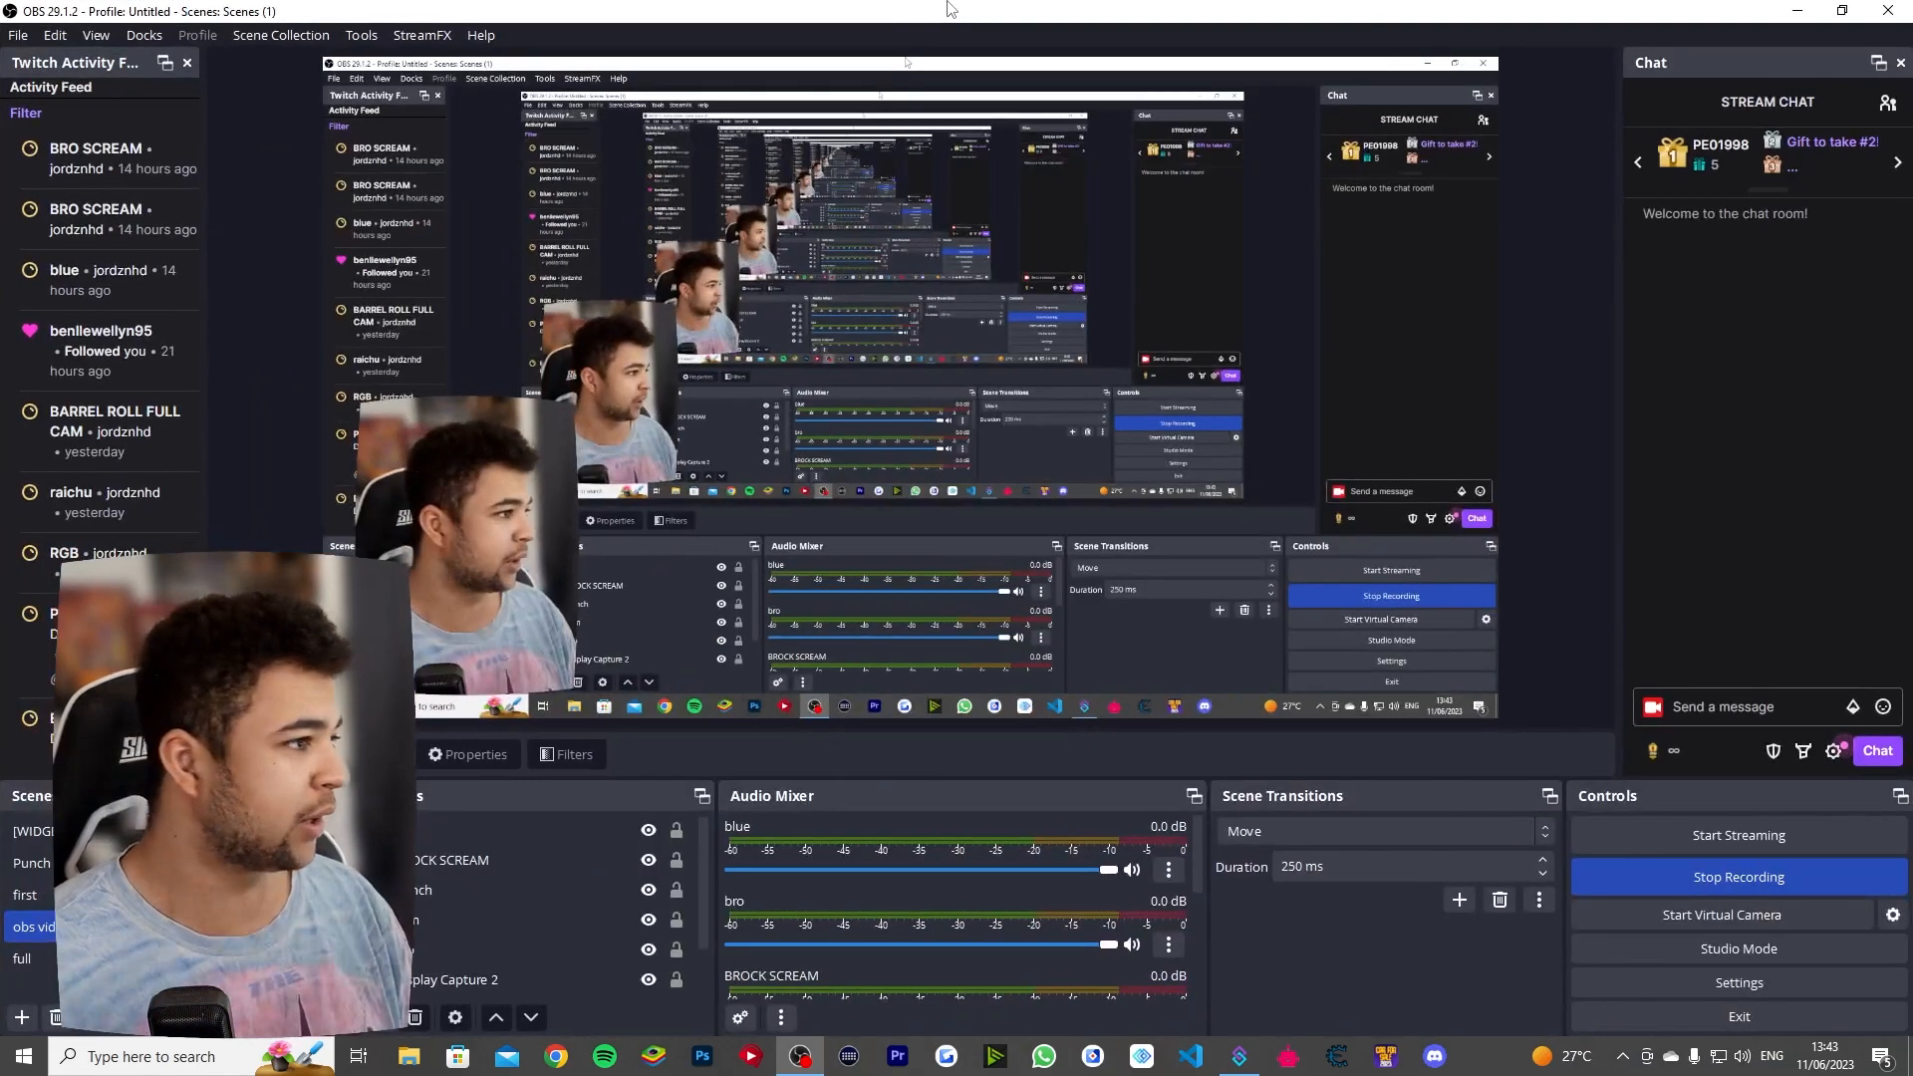
click(379, 1017)
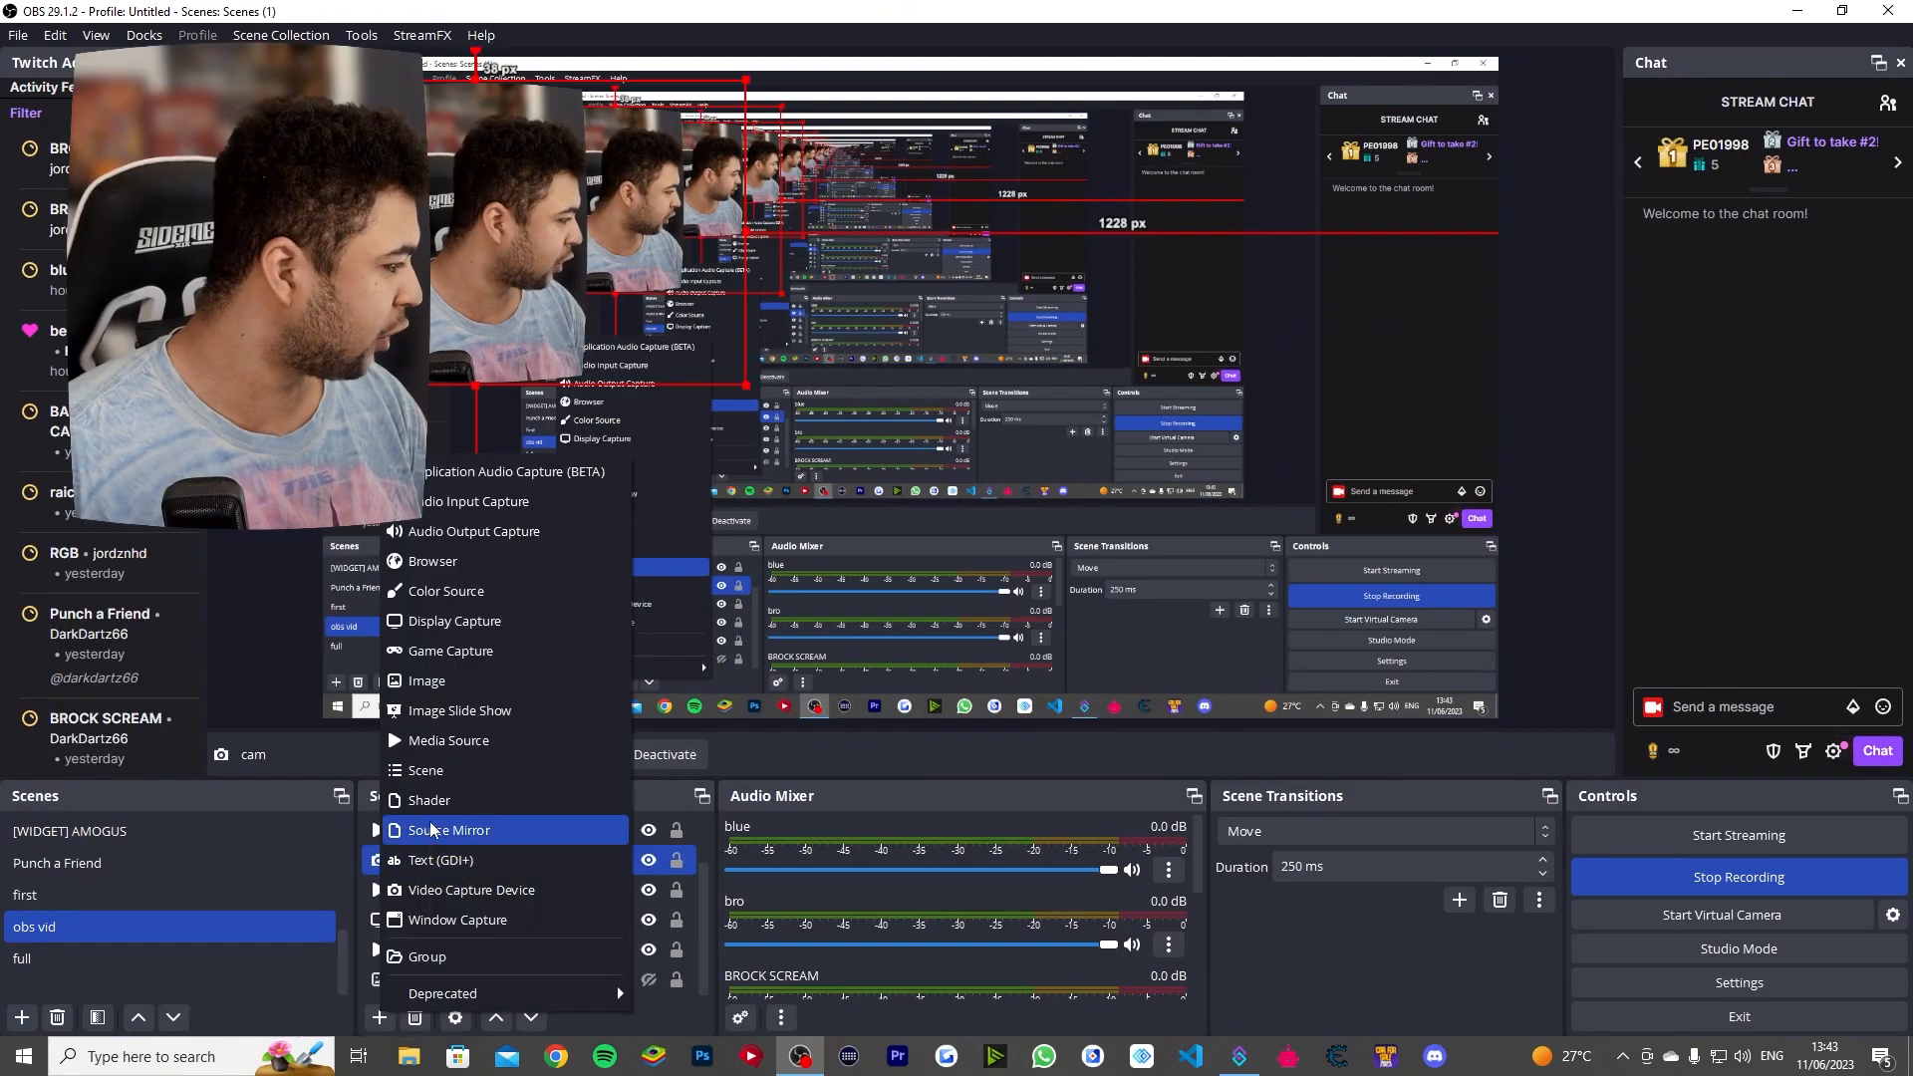
click(453, 736)
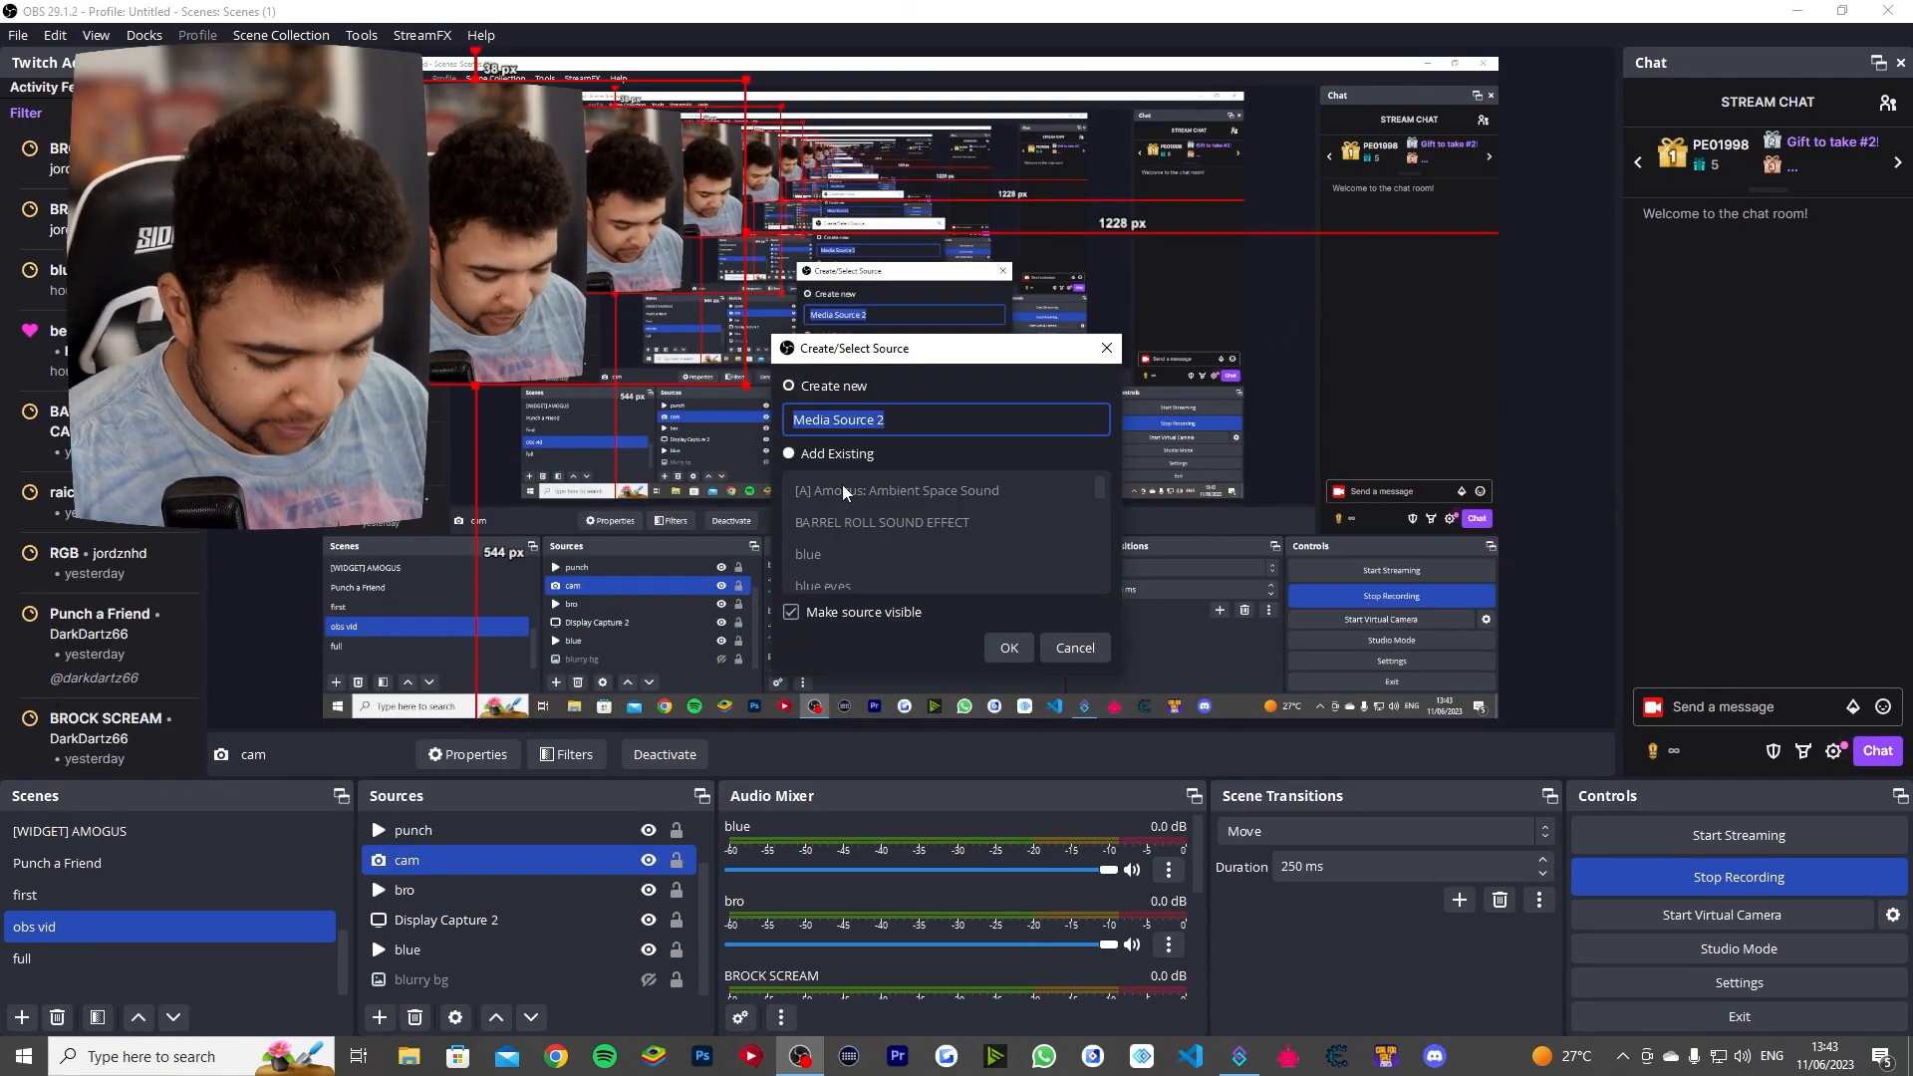
text(punch3)
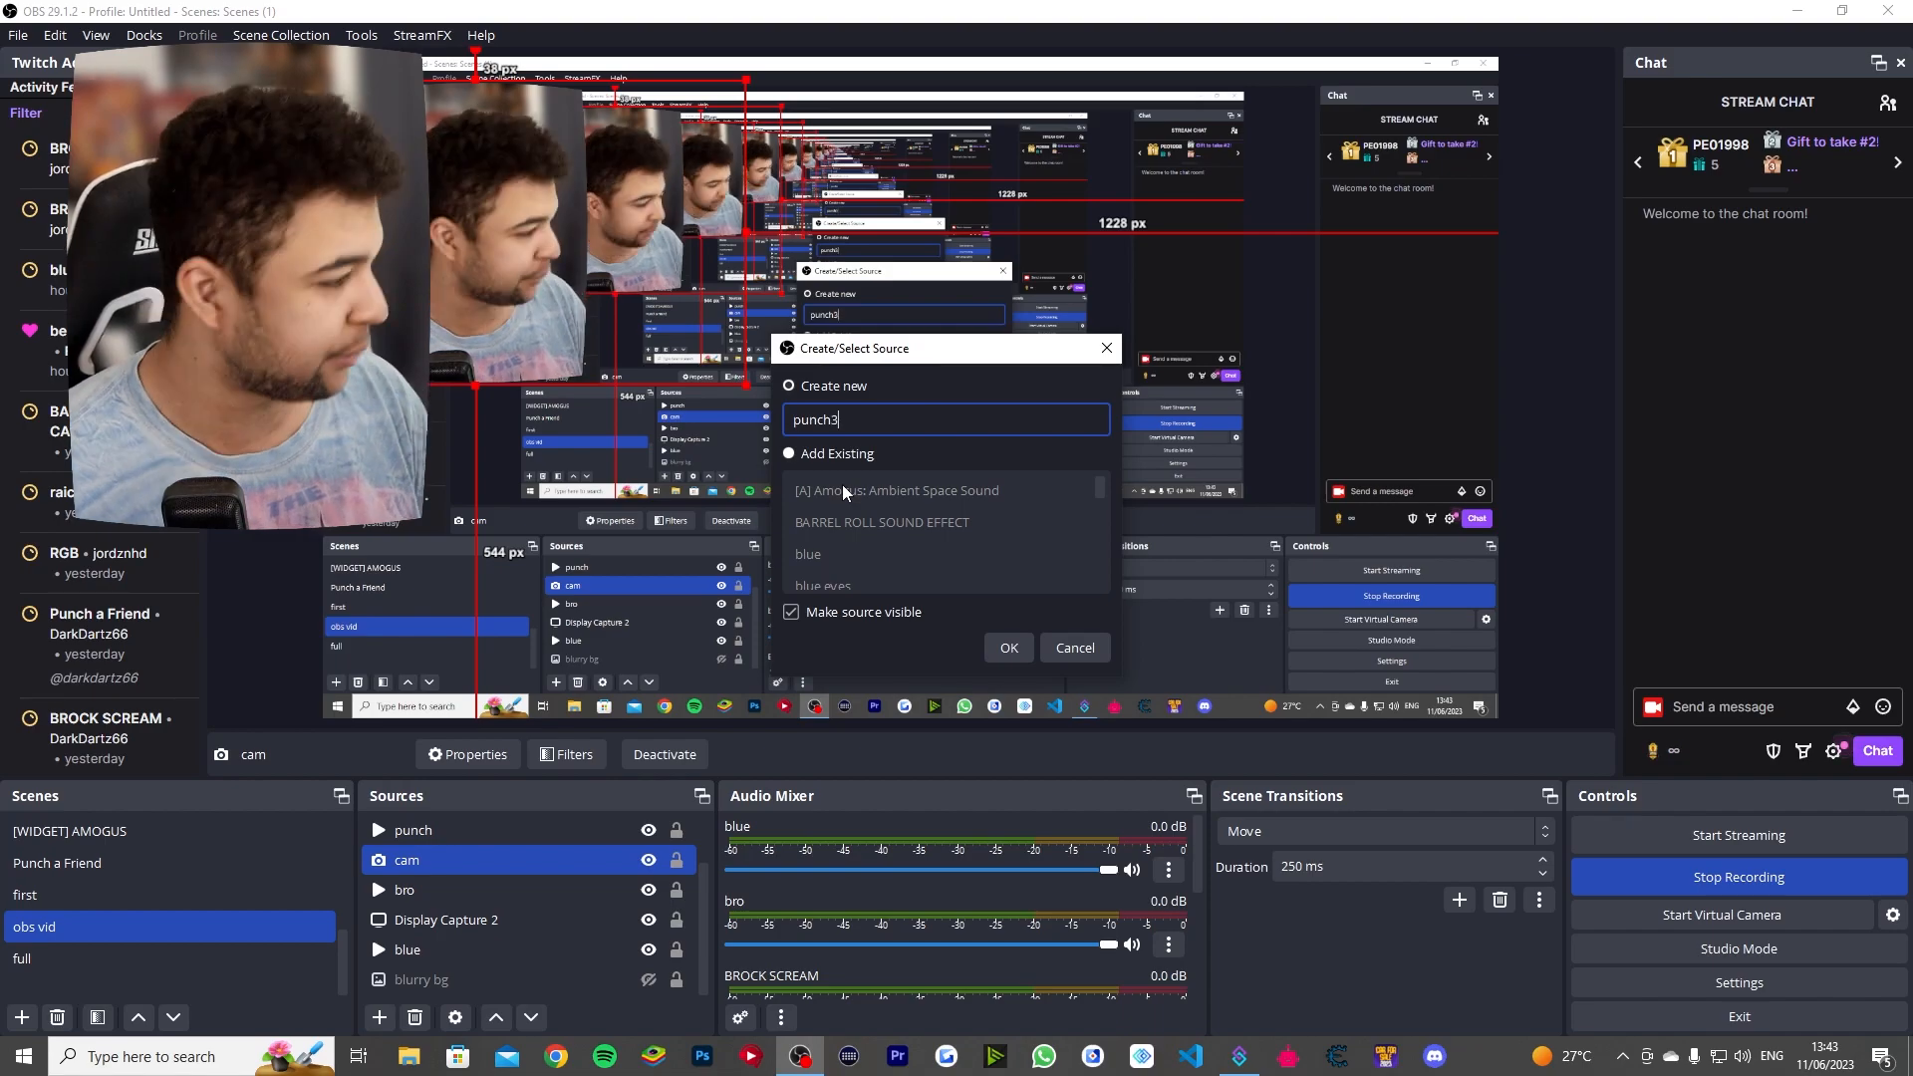
key(Return)
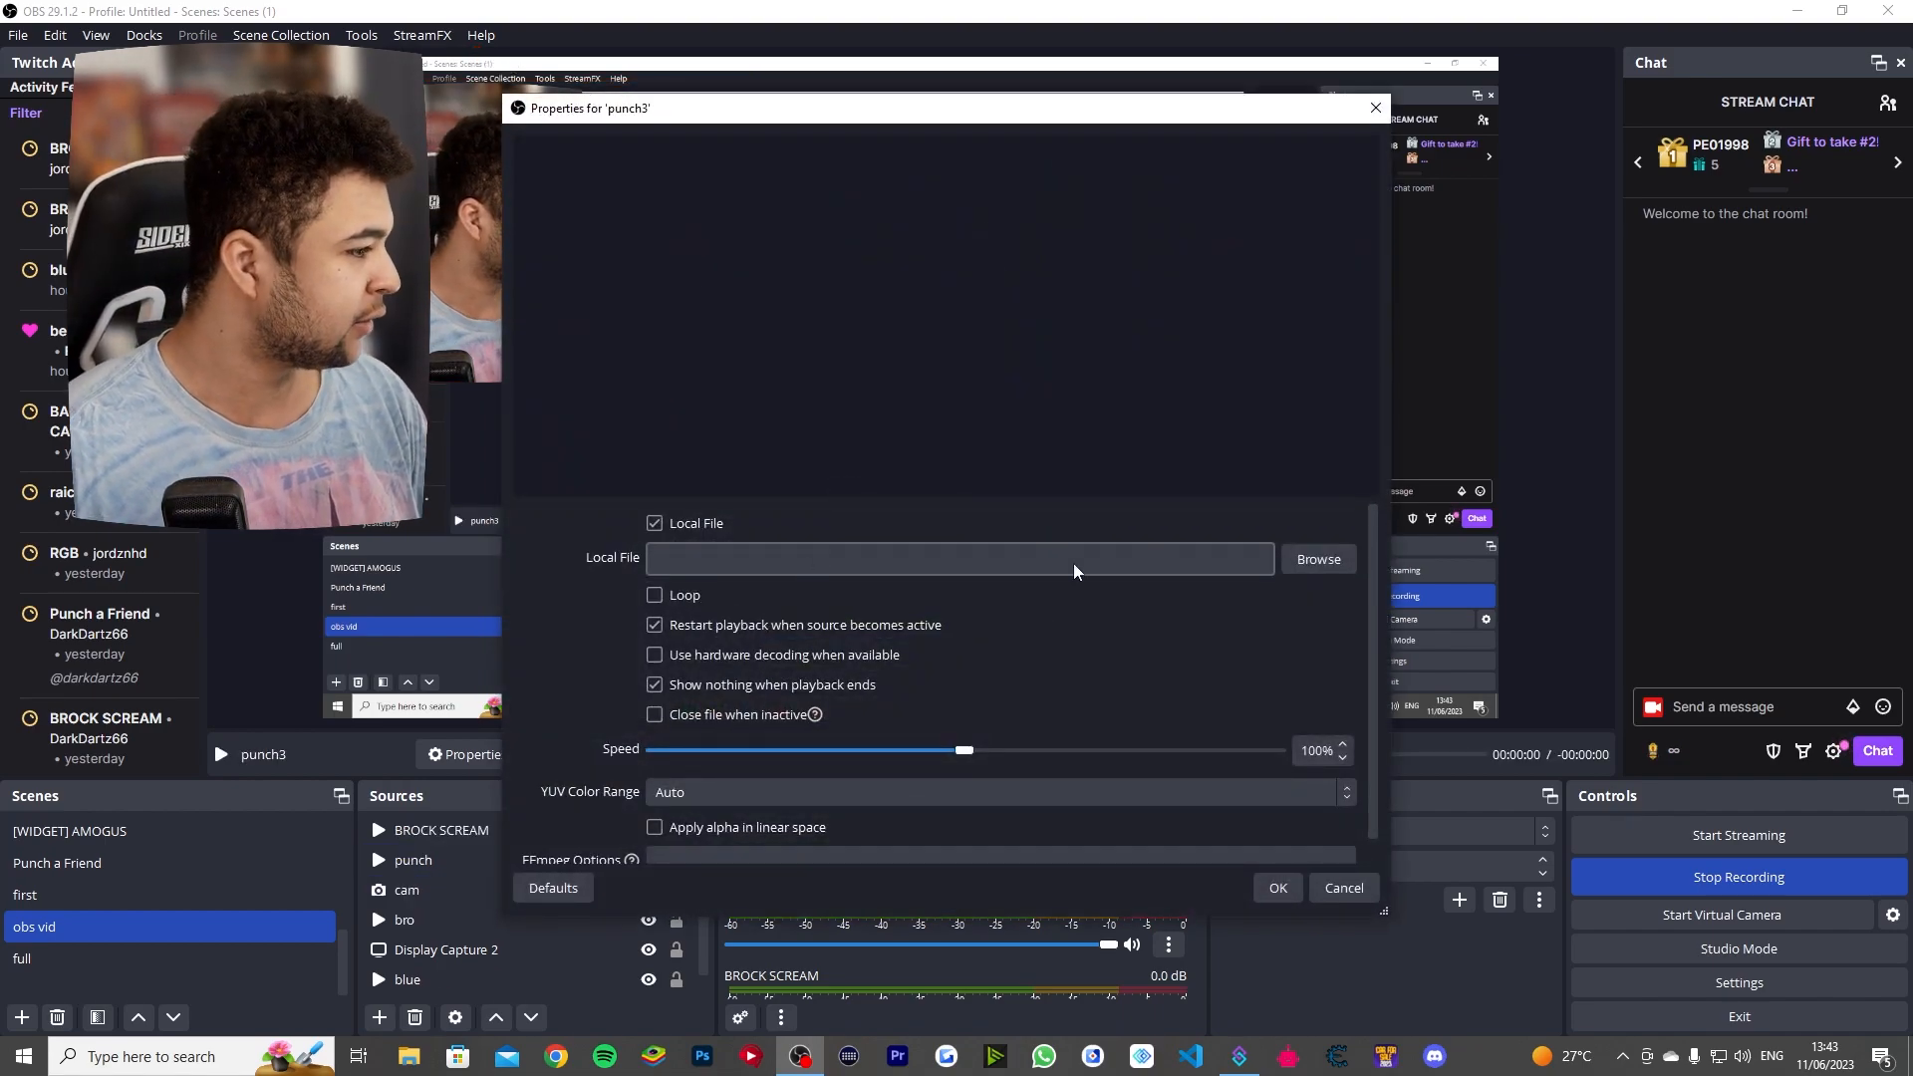
Step: Search the chrome downloads folder for punch, load punch.webm as the punch3 source's local file, and confirm its properties
click(1300, 566)
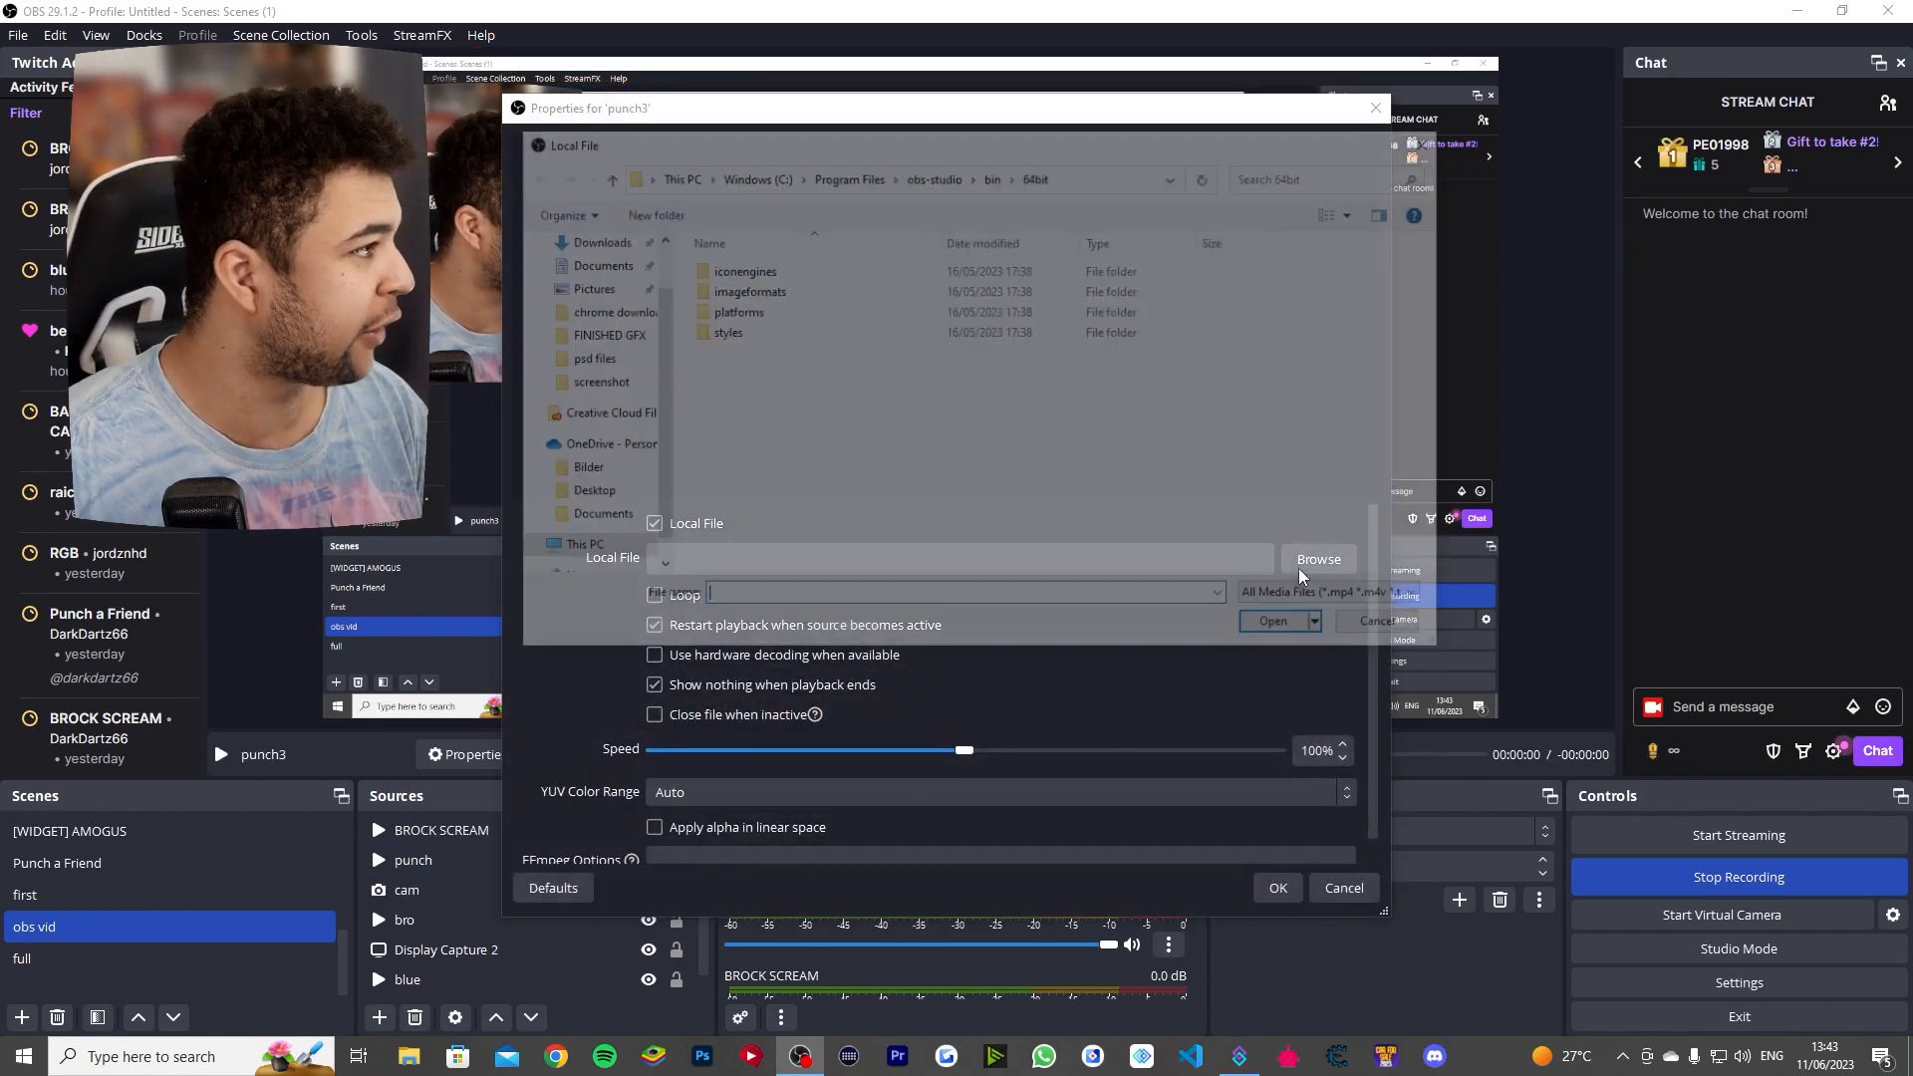
click(614, 311)
click(1383, 176)
text(pounch)
key(BackSpace)
key(BackSpace)
key(BackSpace)
key(BackSpace)
key(BackSpace)
text(unch)
click(845, 279)
double_click(847, 284)
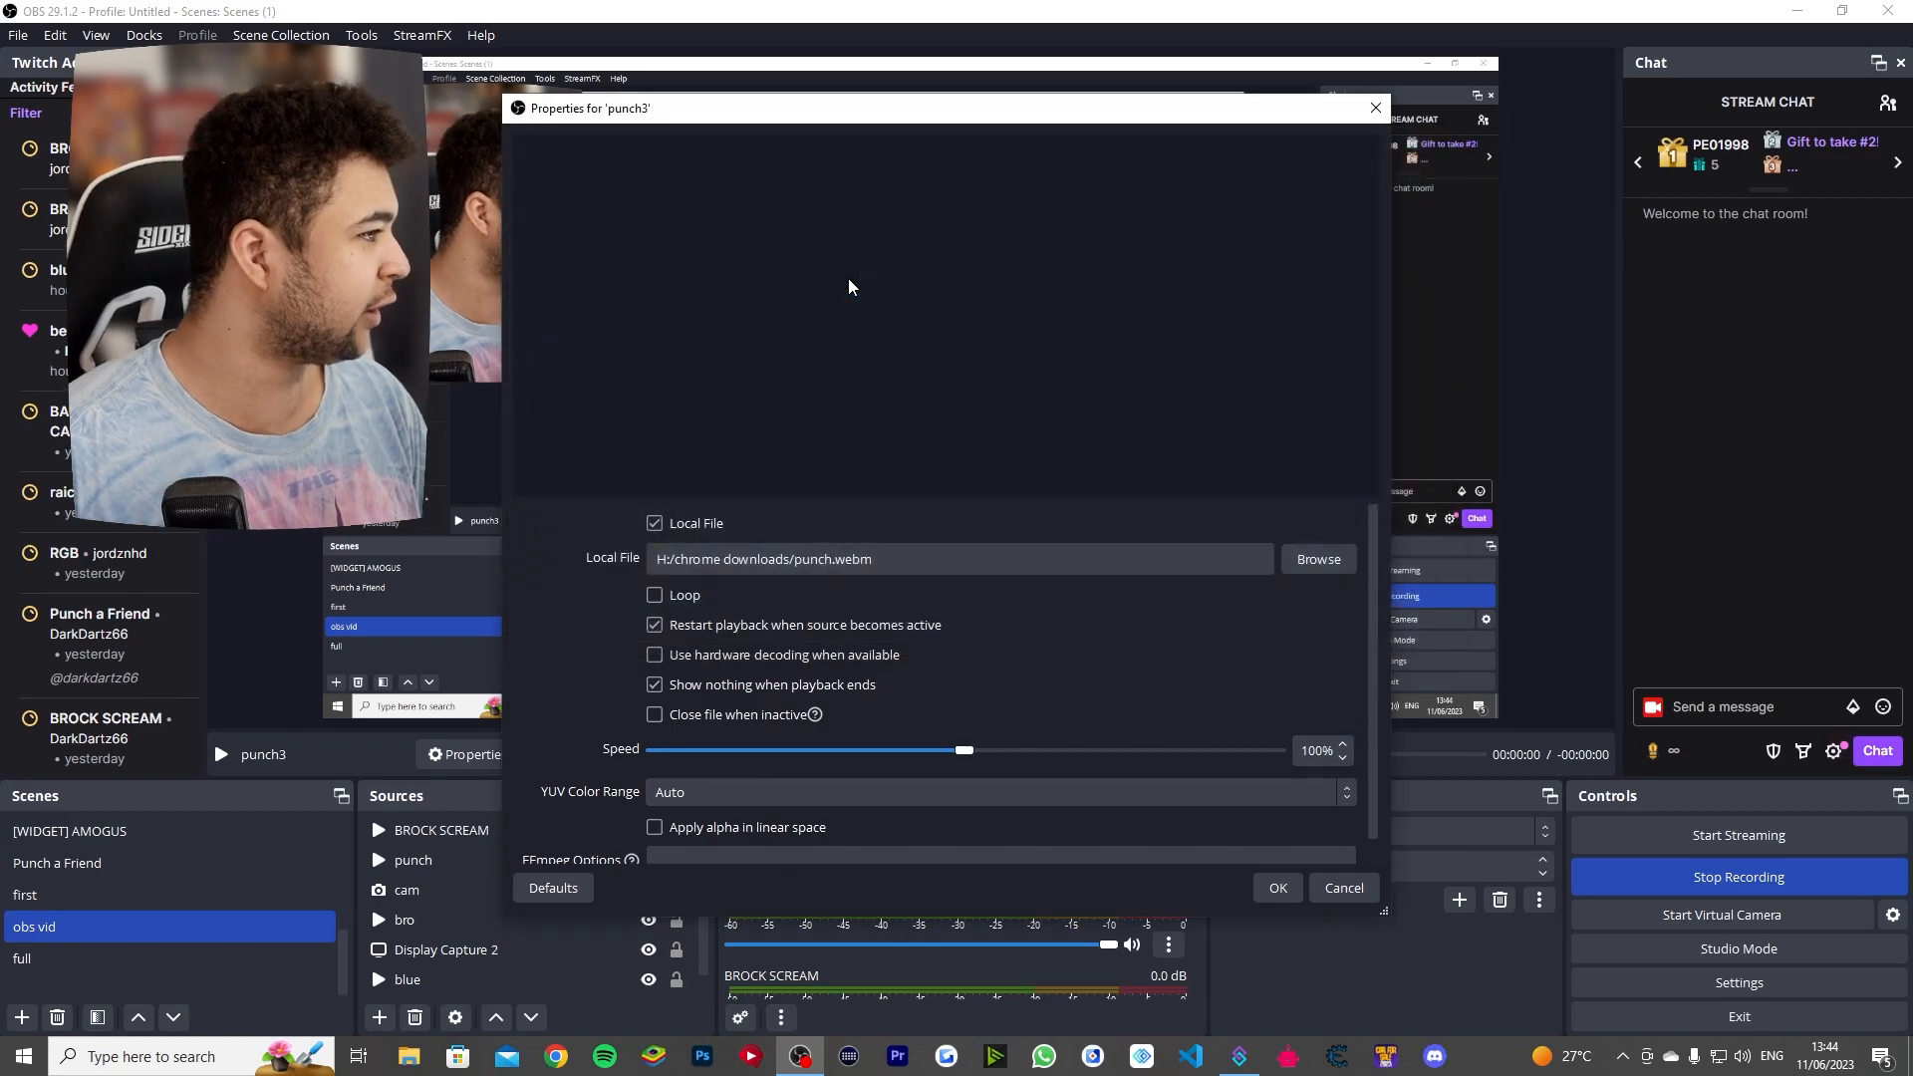
click(1275, 888)
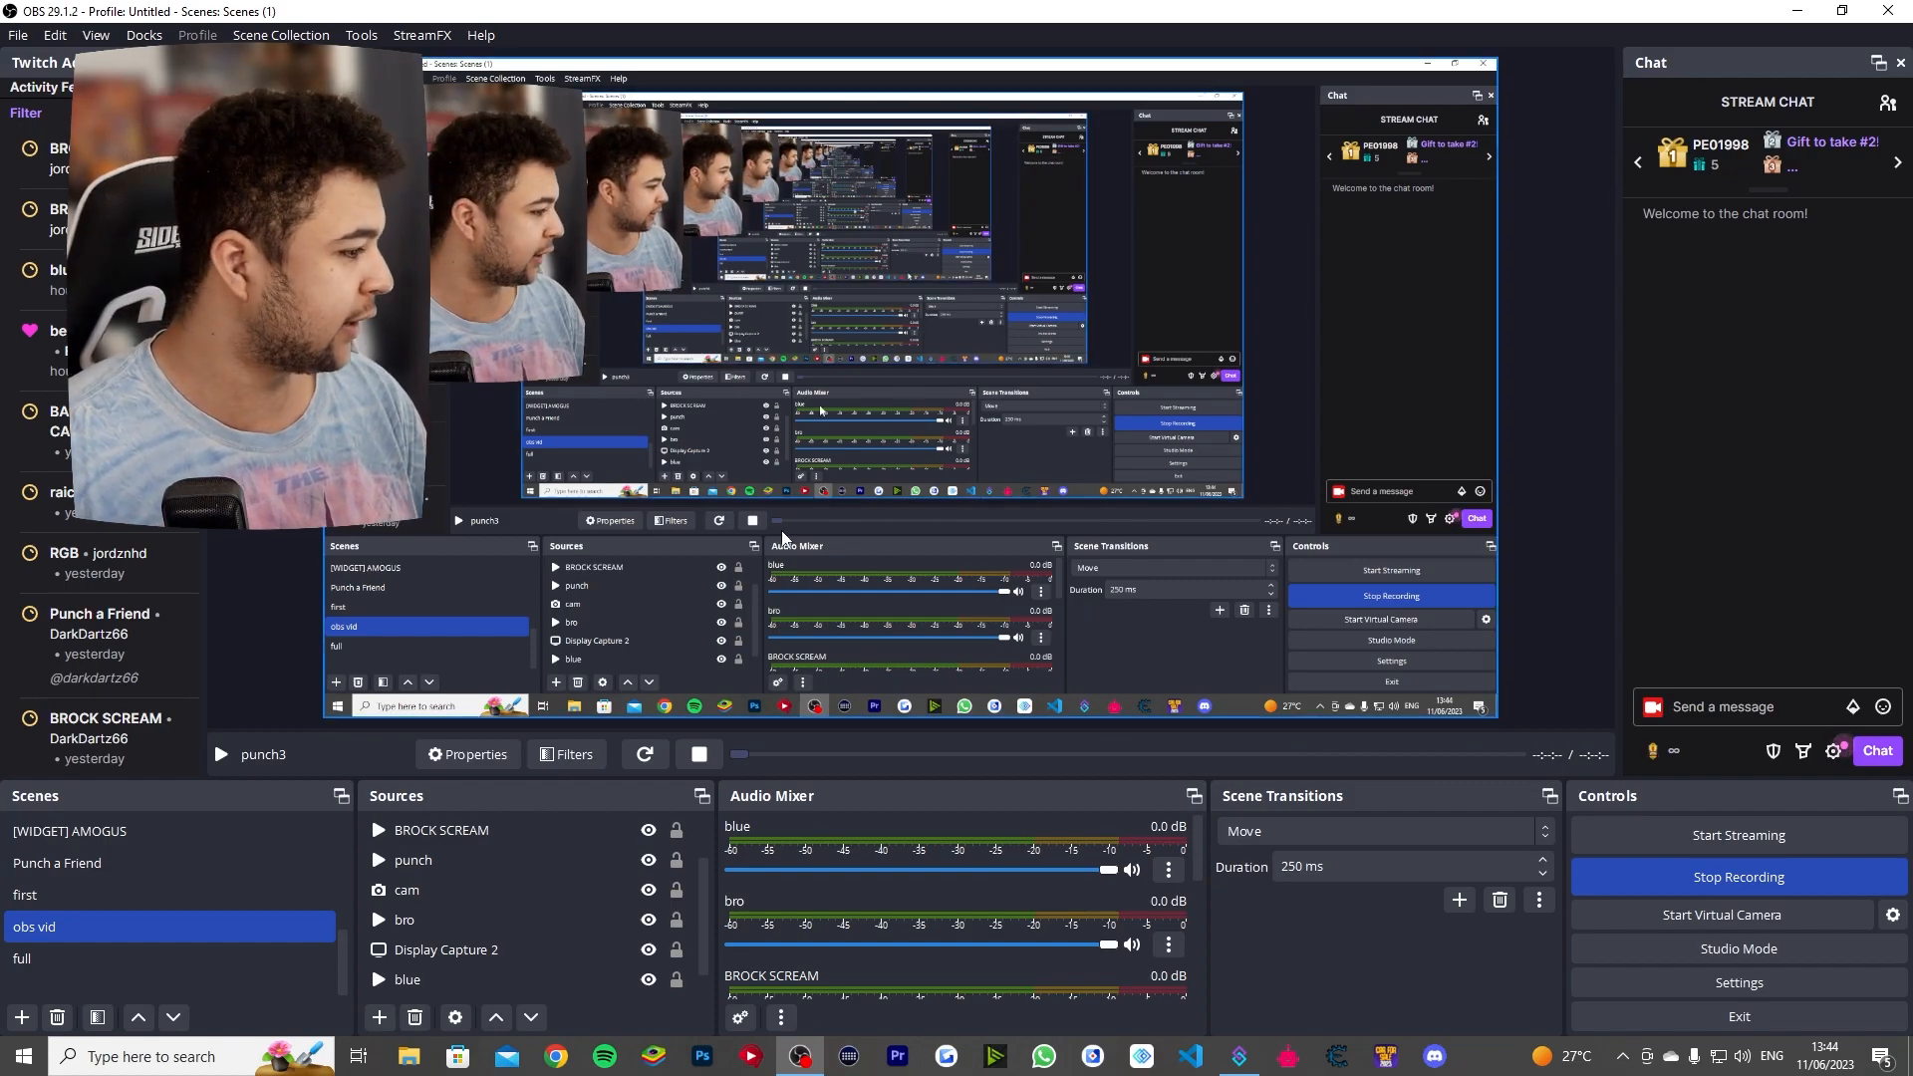
Step: Browse for the punch3 source's local file again, and place the source directly below bro in the source order
click(521, 917)
scroll(521, 917, up, 1)
double_click(429, 830)
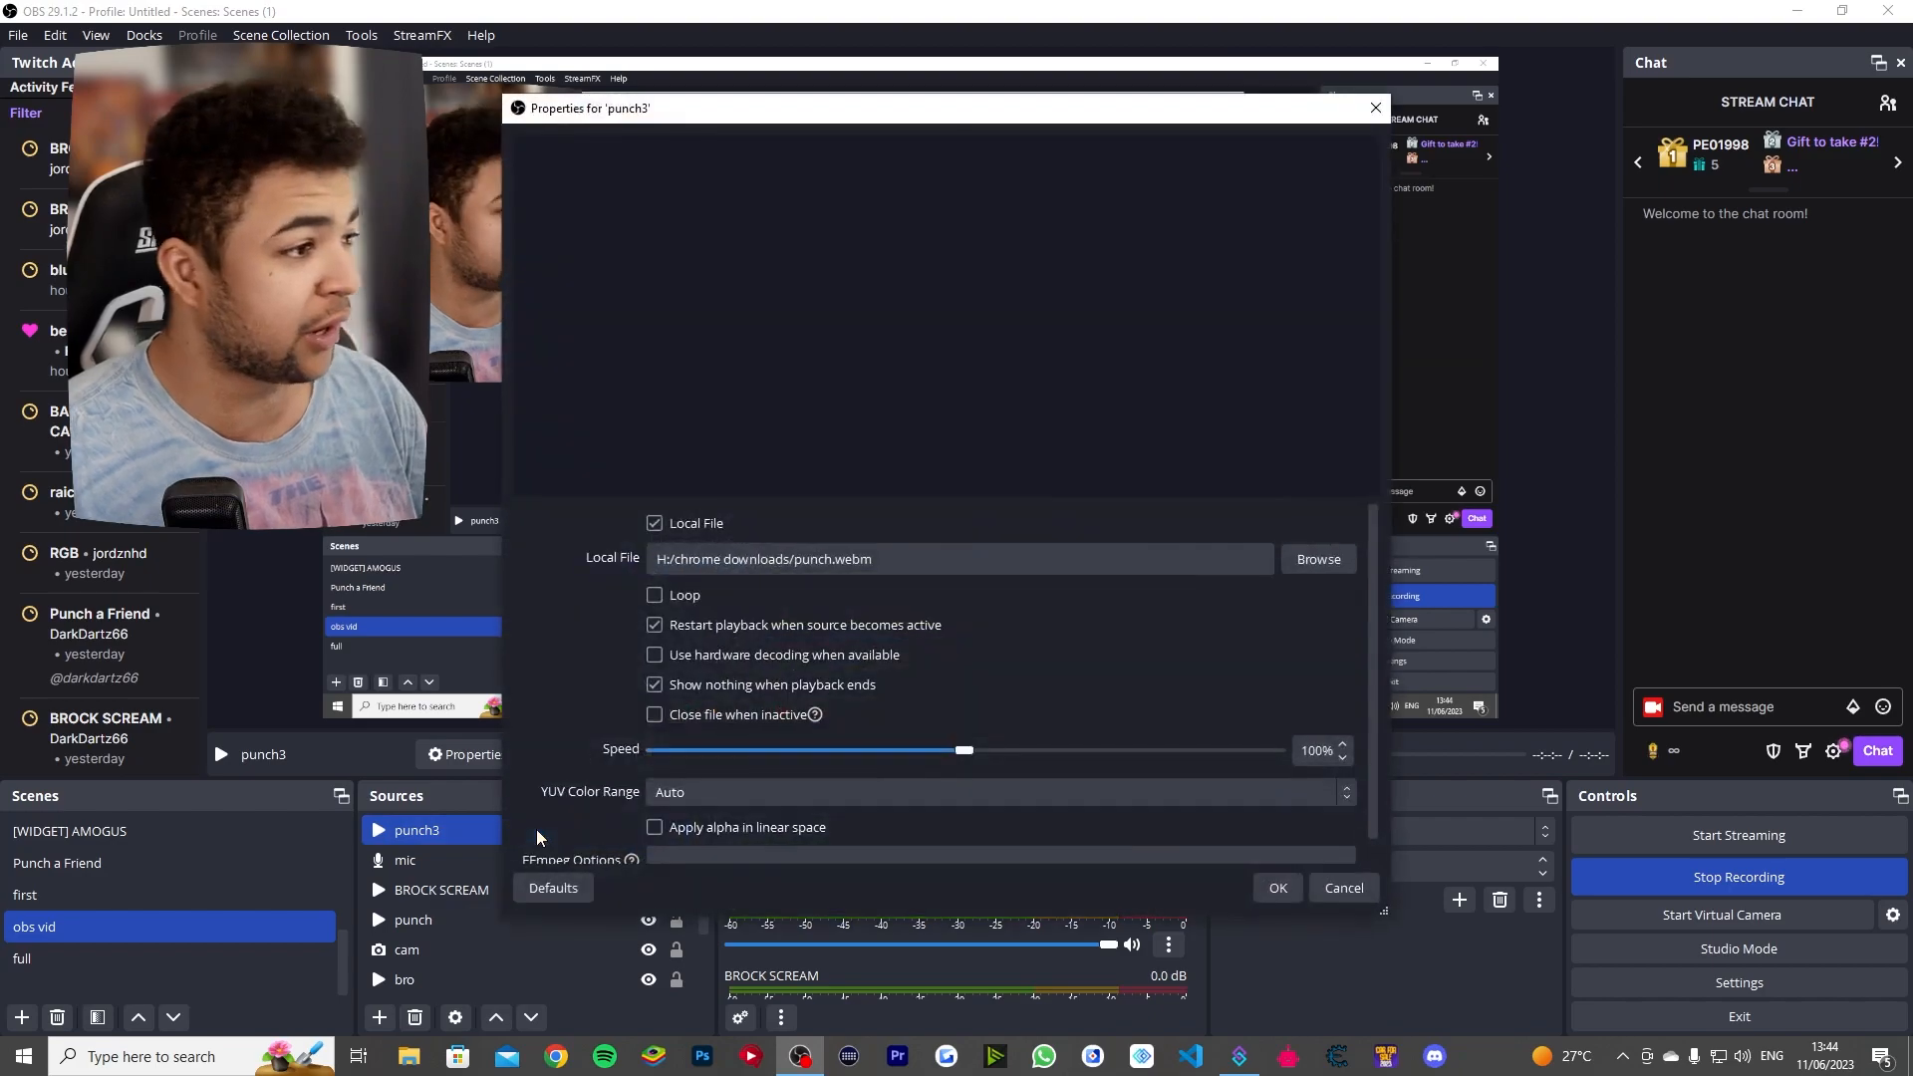
click(1309, 573)
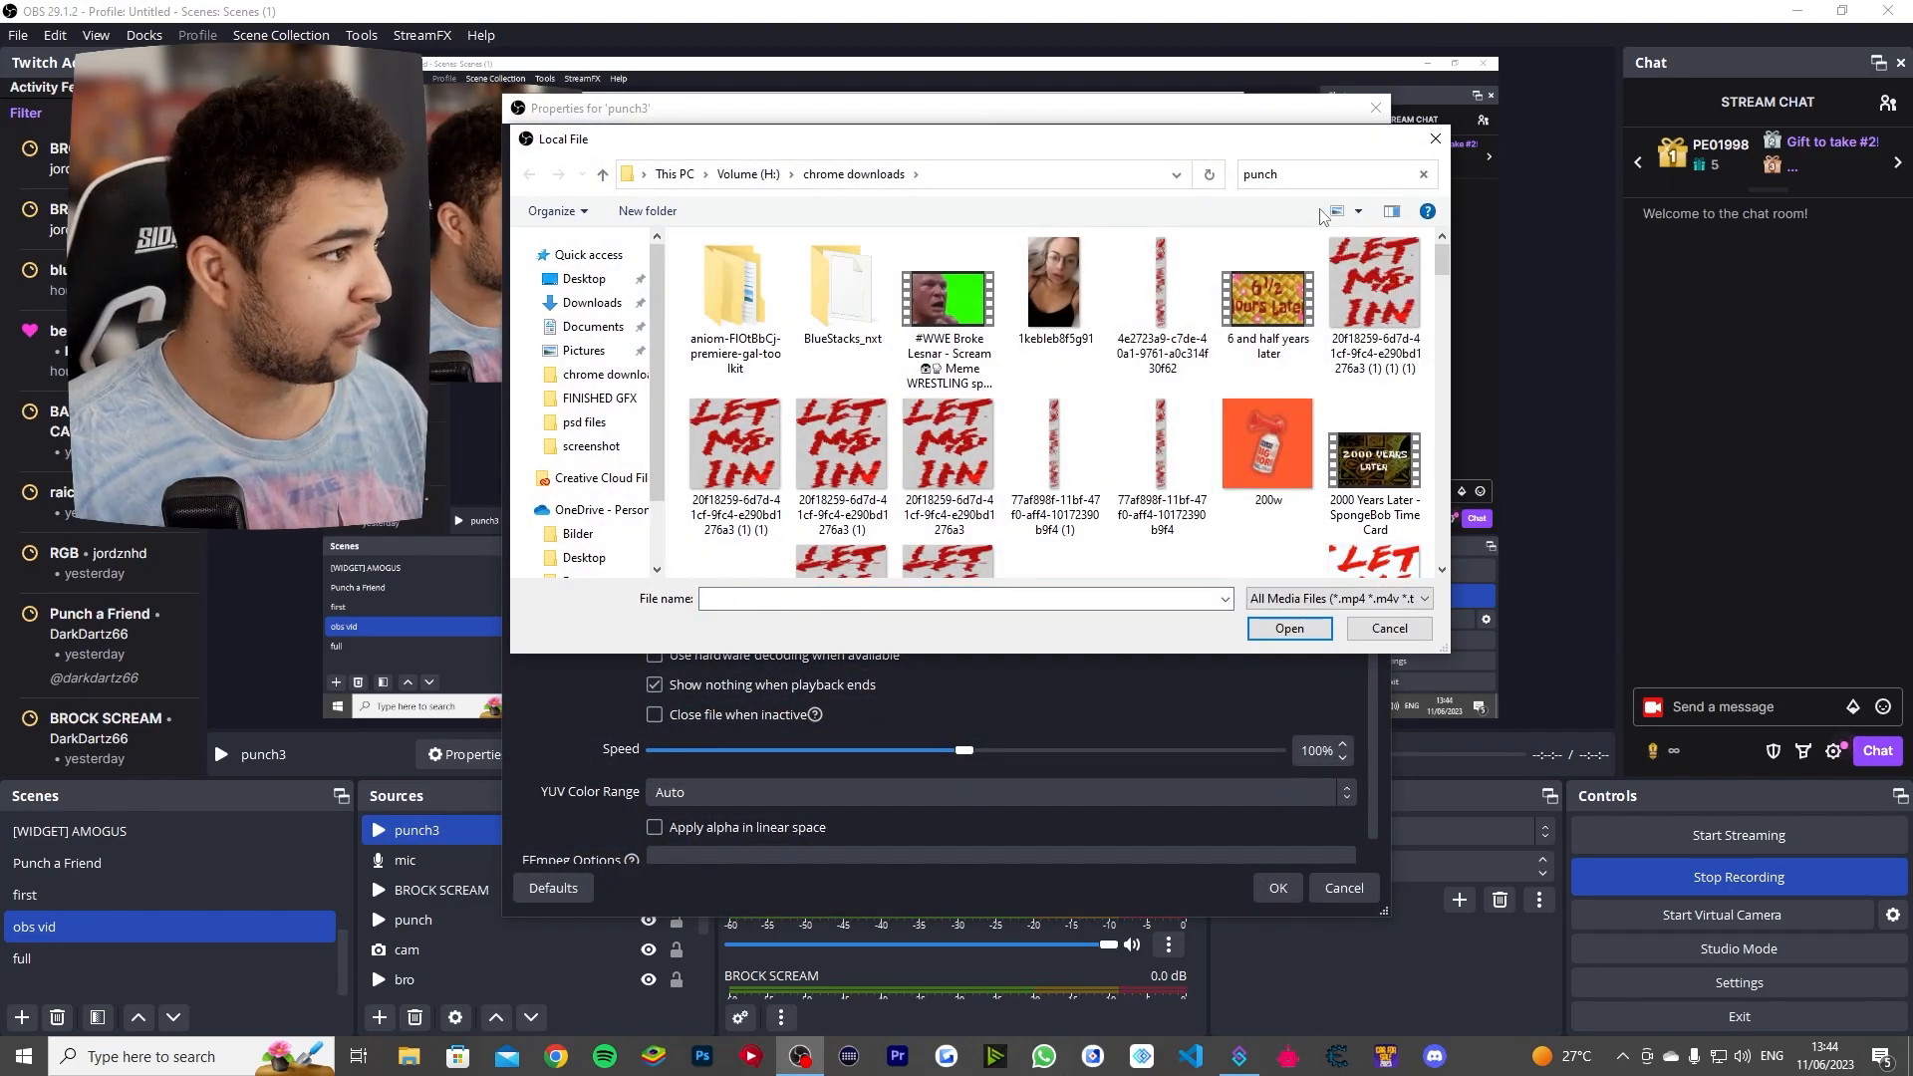
double_click(948, 284)
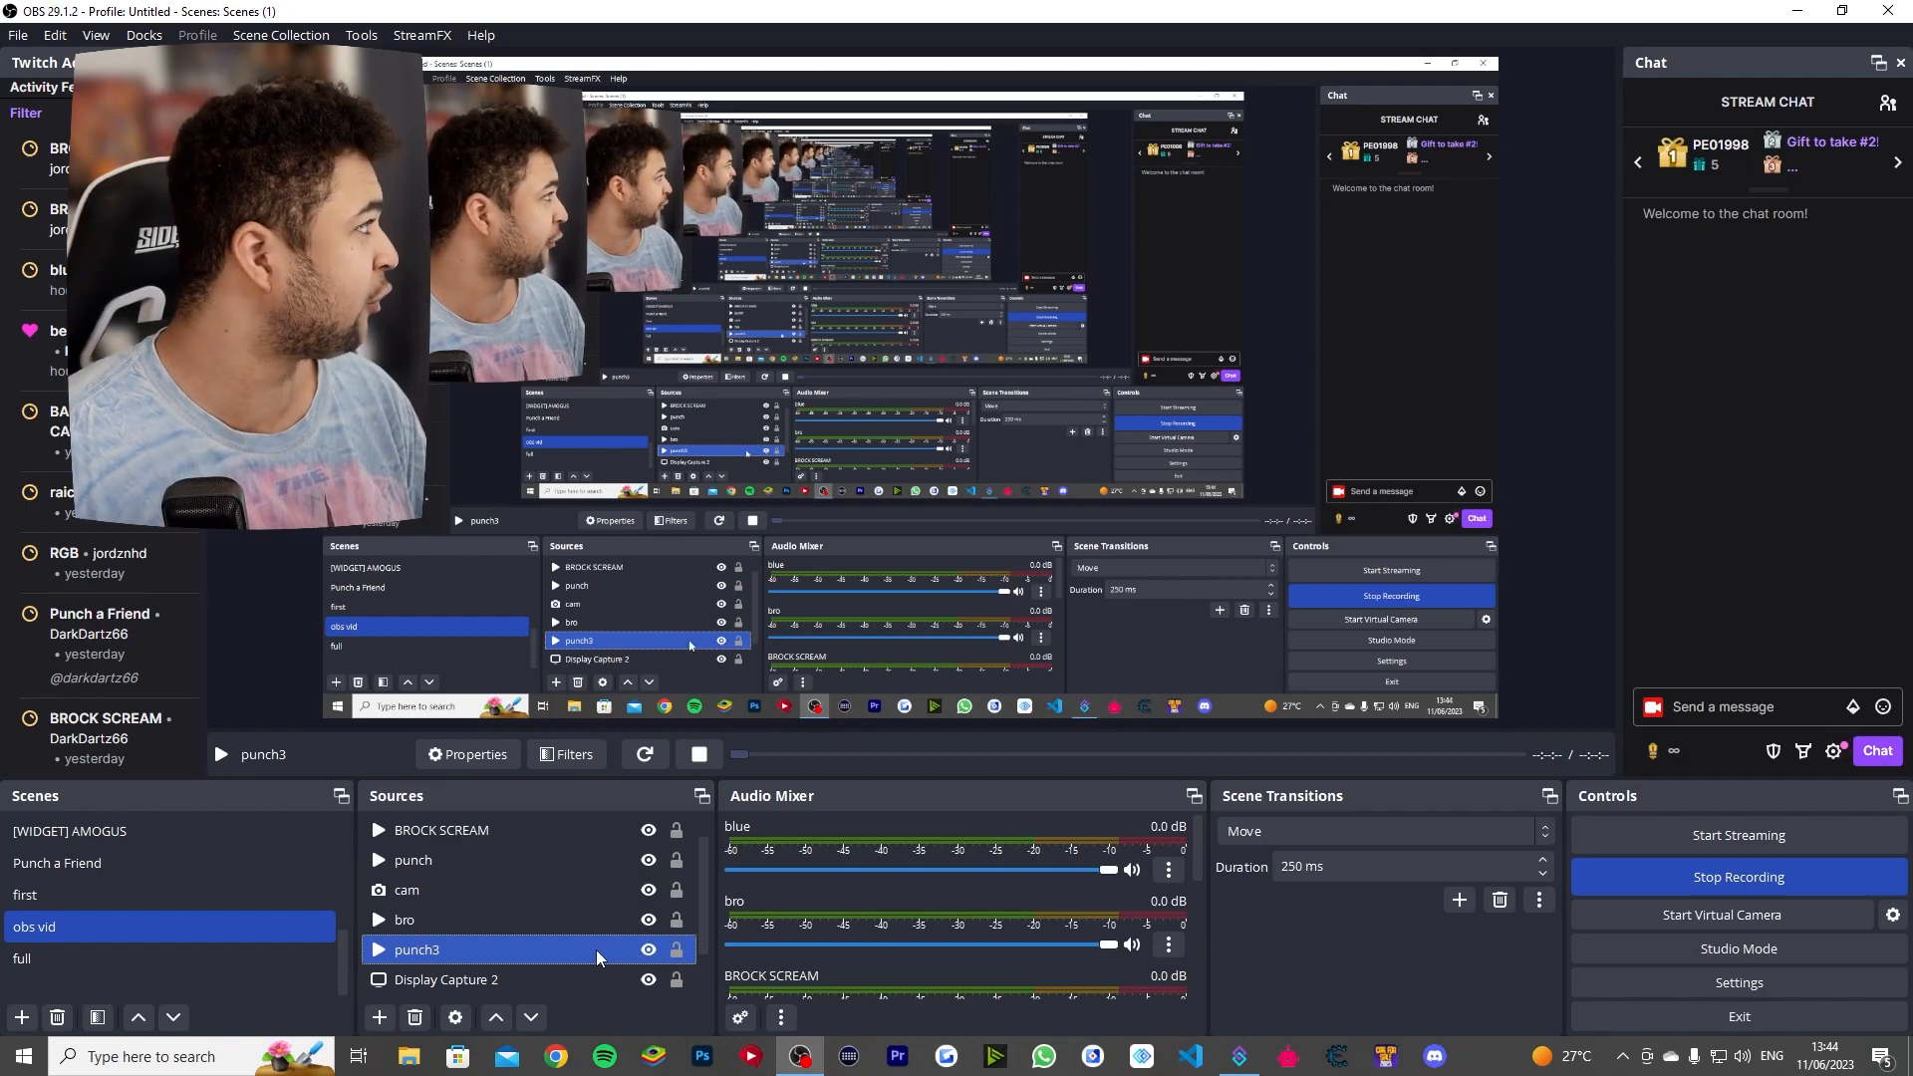
Step: Add a Chroma Key effect filter with its default name to the punch3 source
click(565, 754)
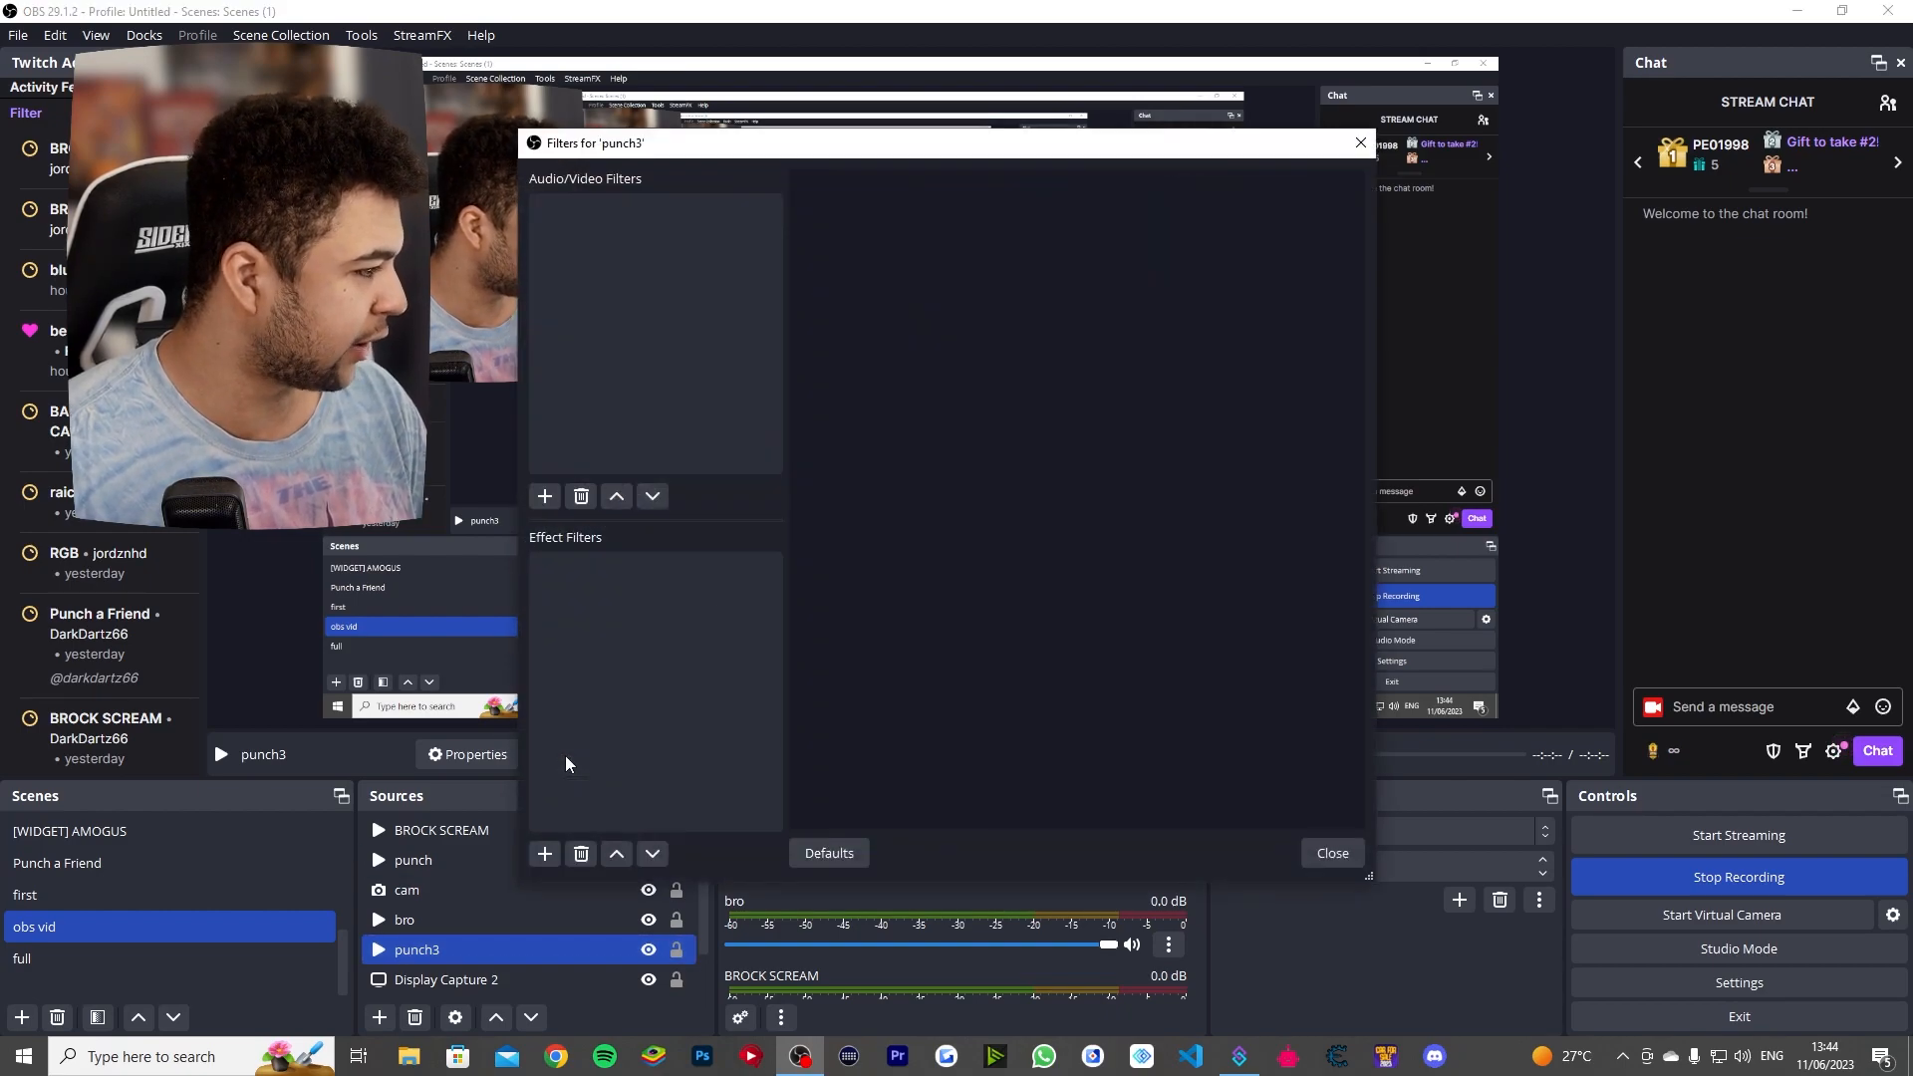
click(545, 854)
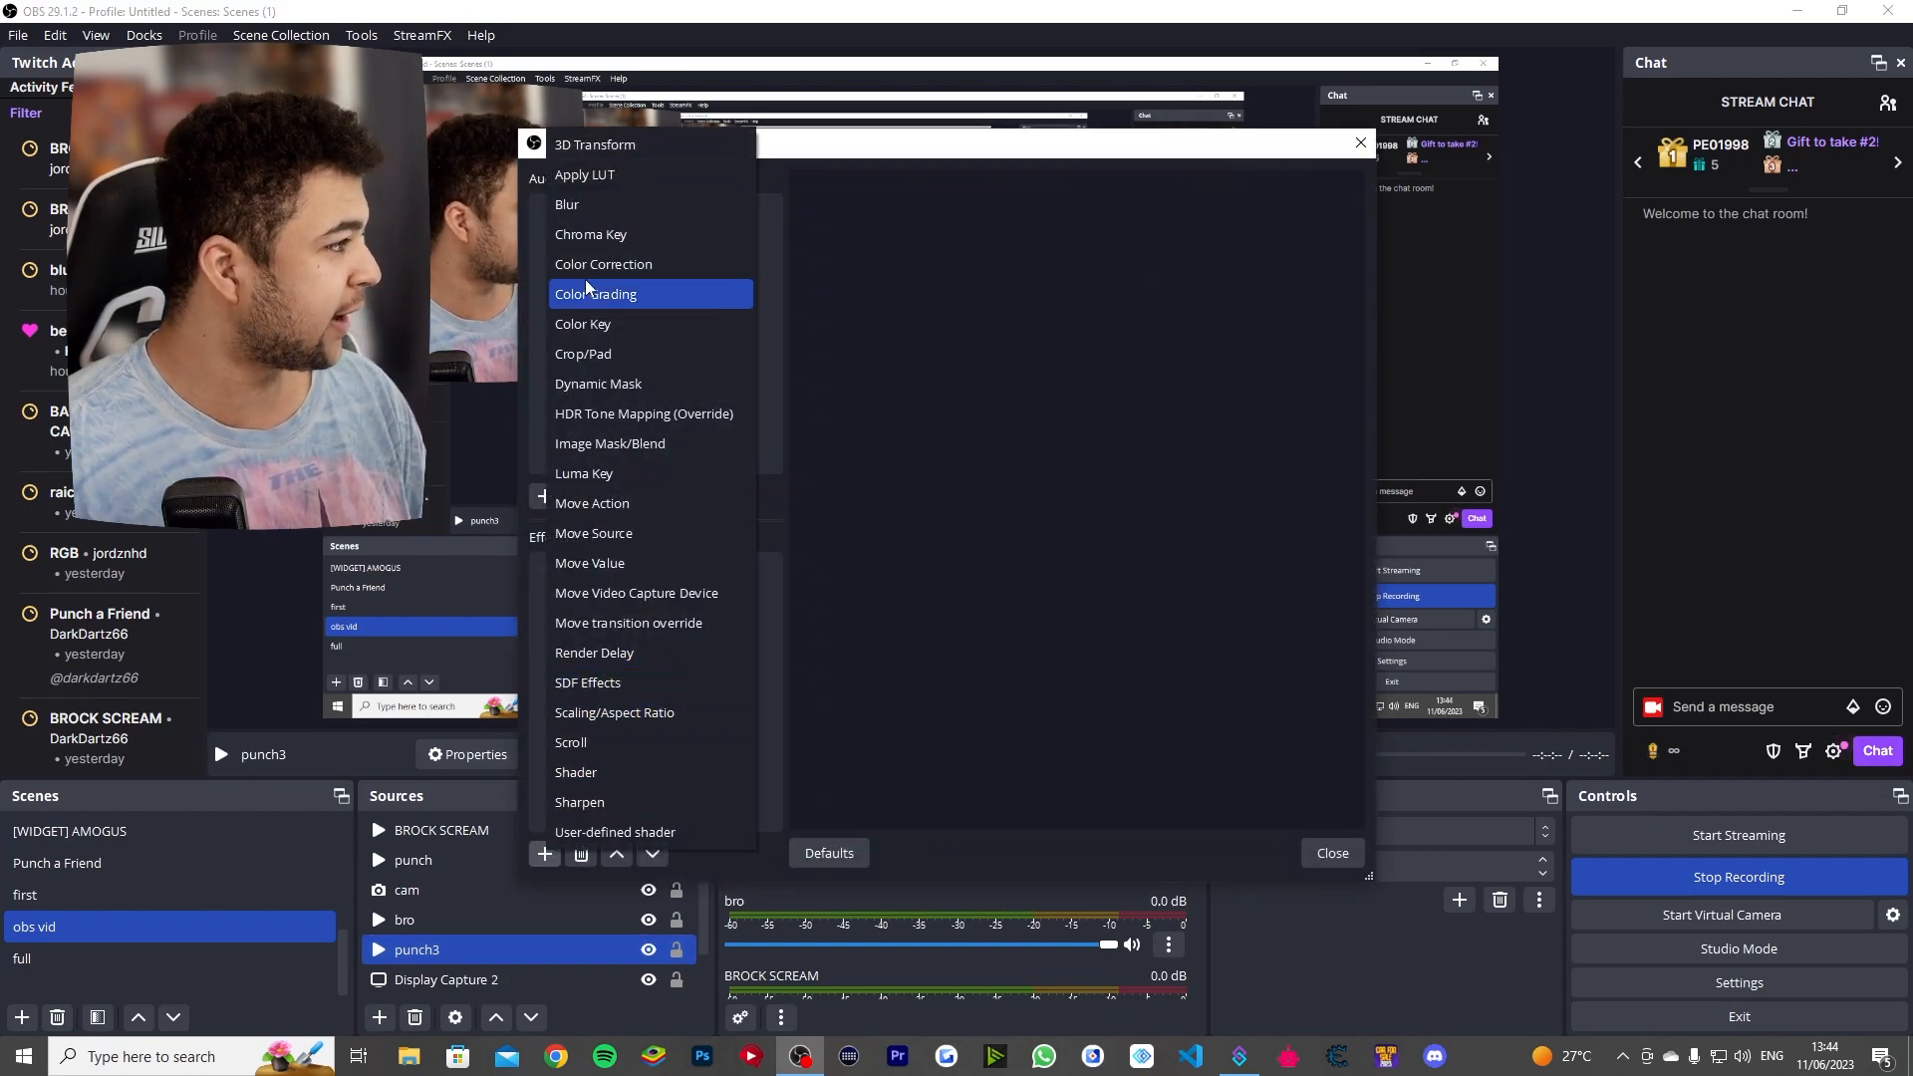
click(594, 237)
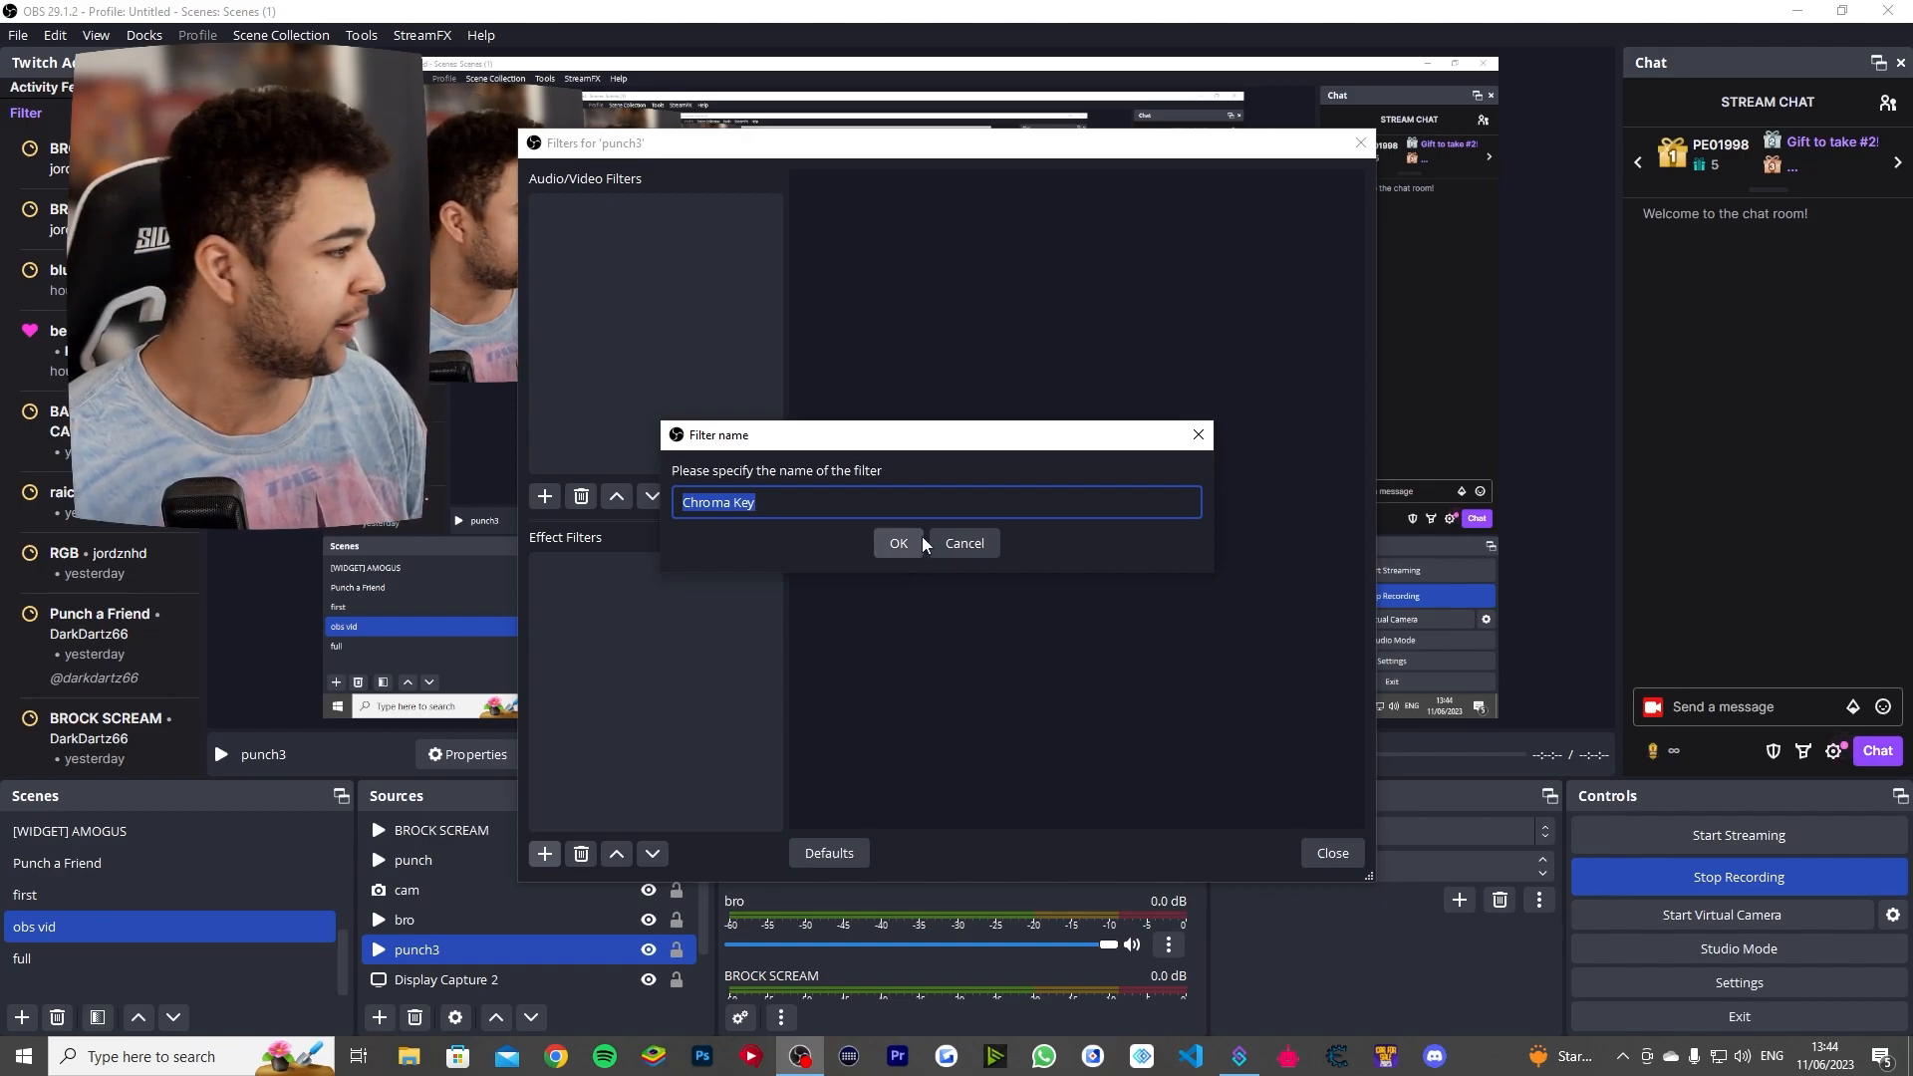
click(898, 543)
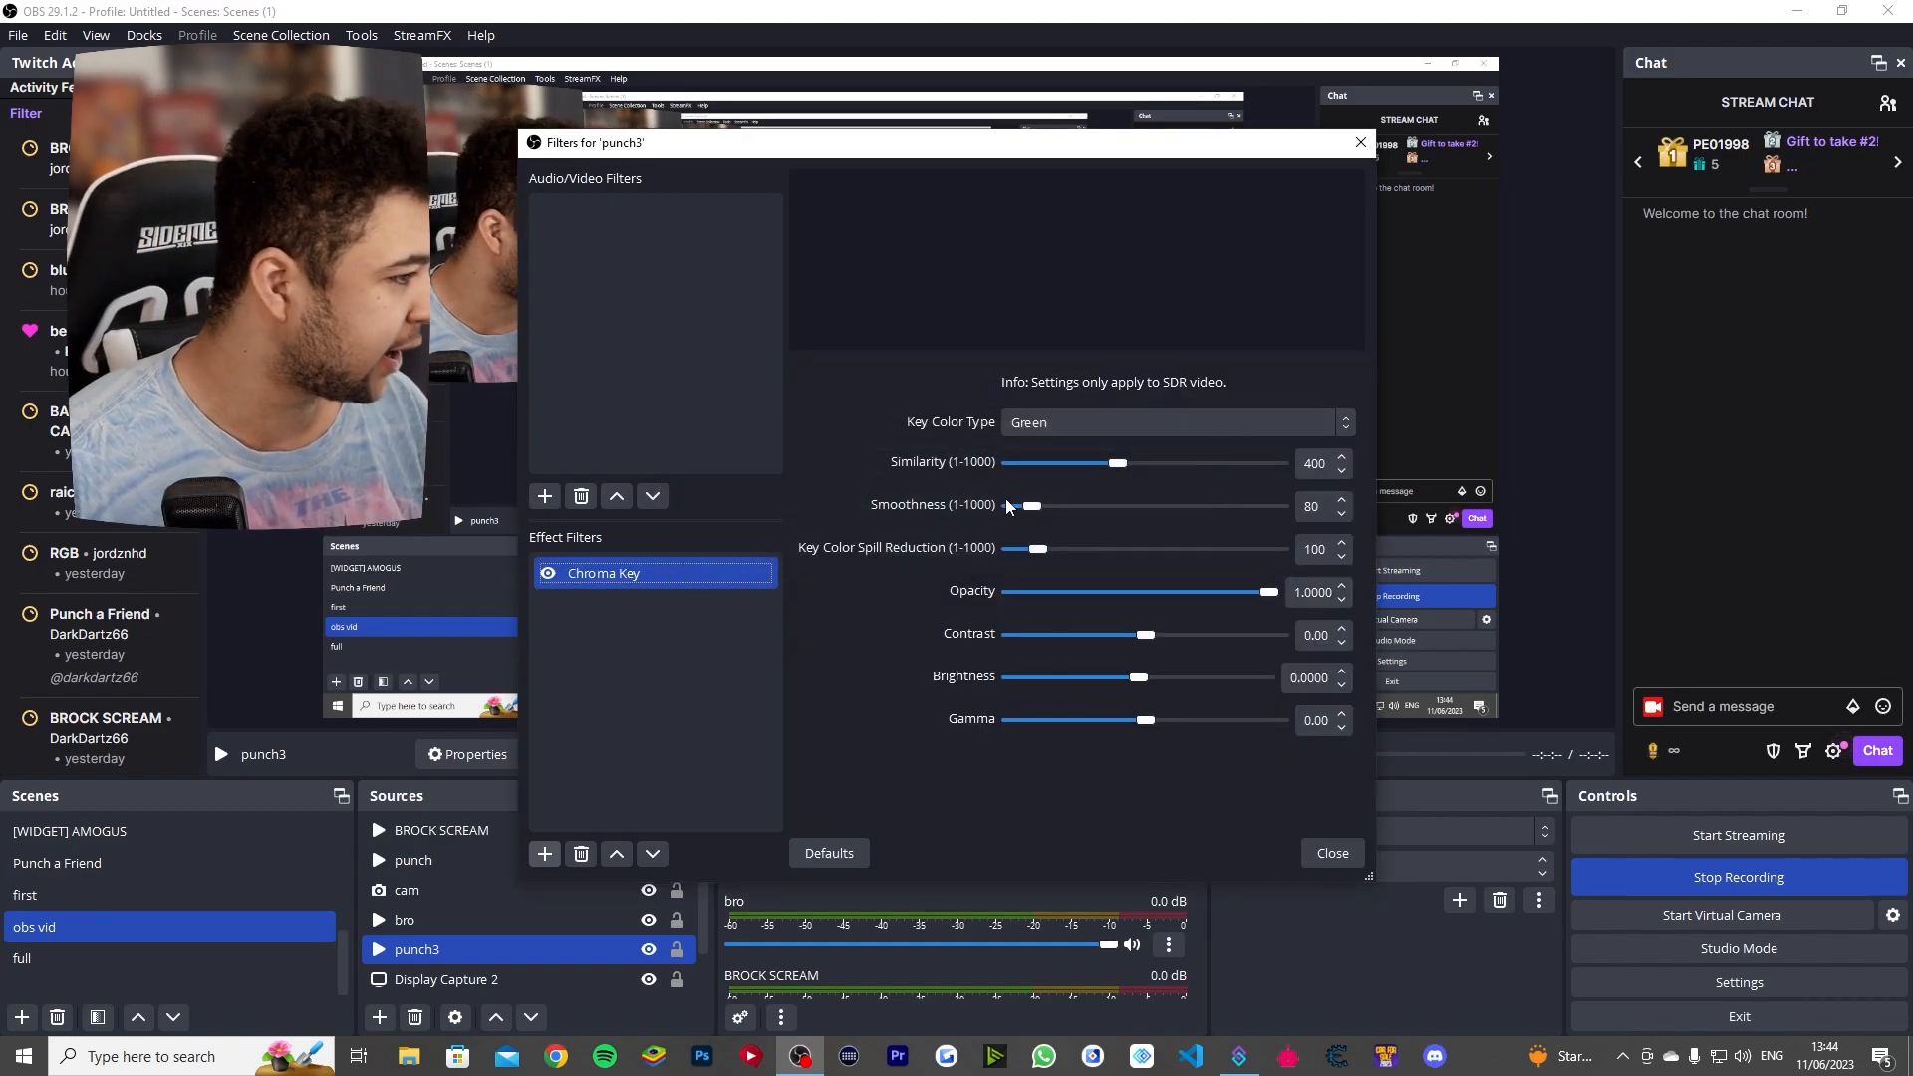
Step: Try the custom key color option of the Chroma Key filter, and restore the key color type to Green
click(1076, 424)
click(1086, 509)
click(1268, 463)
click(1187, 261)
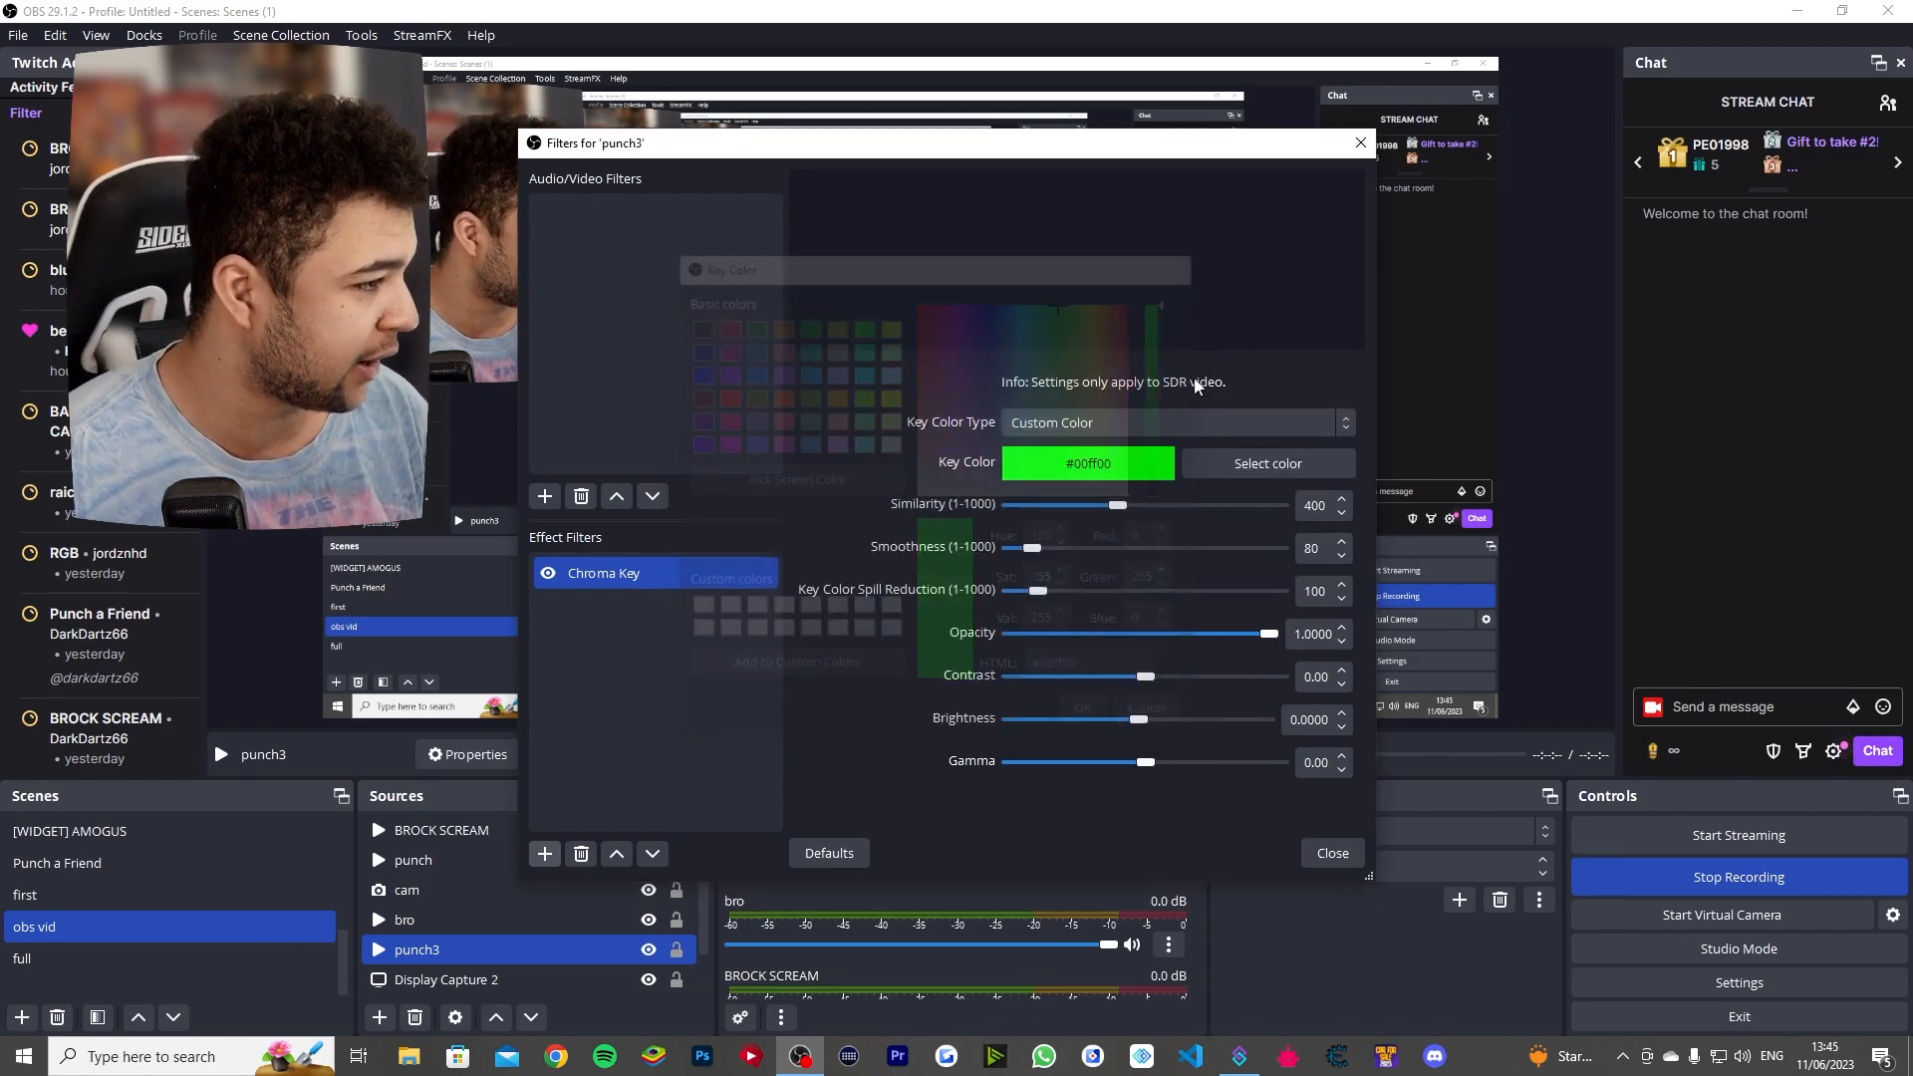
click(1191, 424)
click(1083, 450)
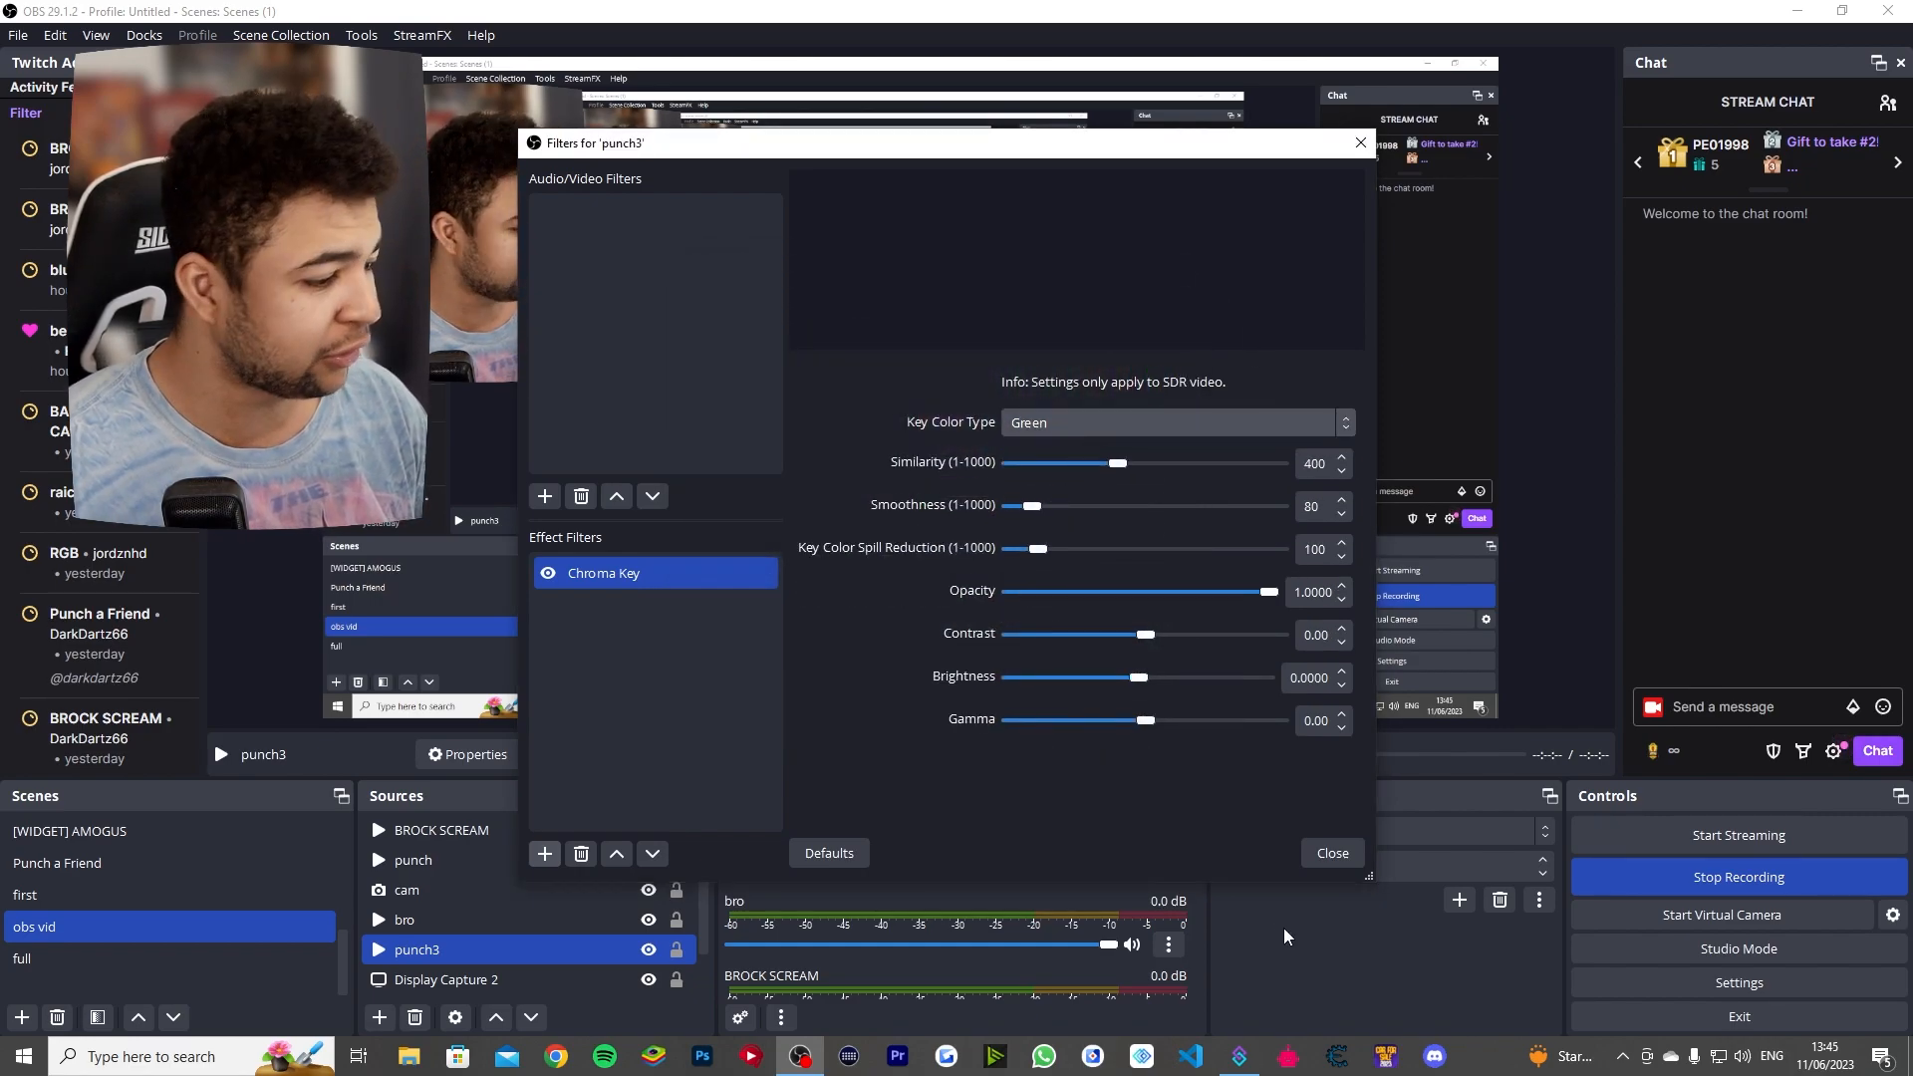
Step: Close the punch3 filters and toggle the source's visibility
click(1328, 859)
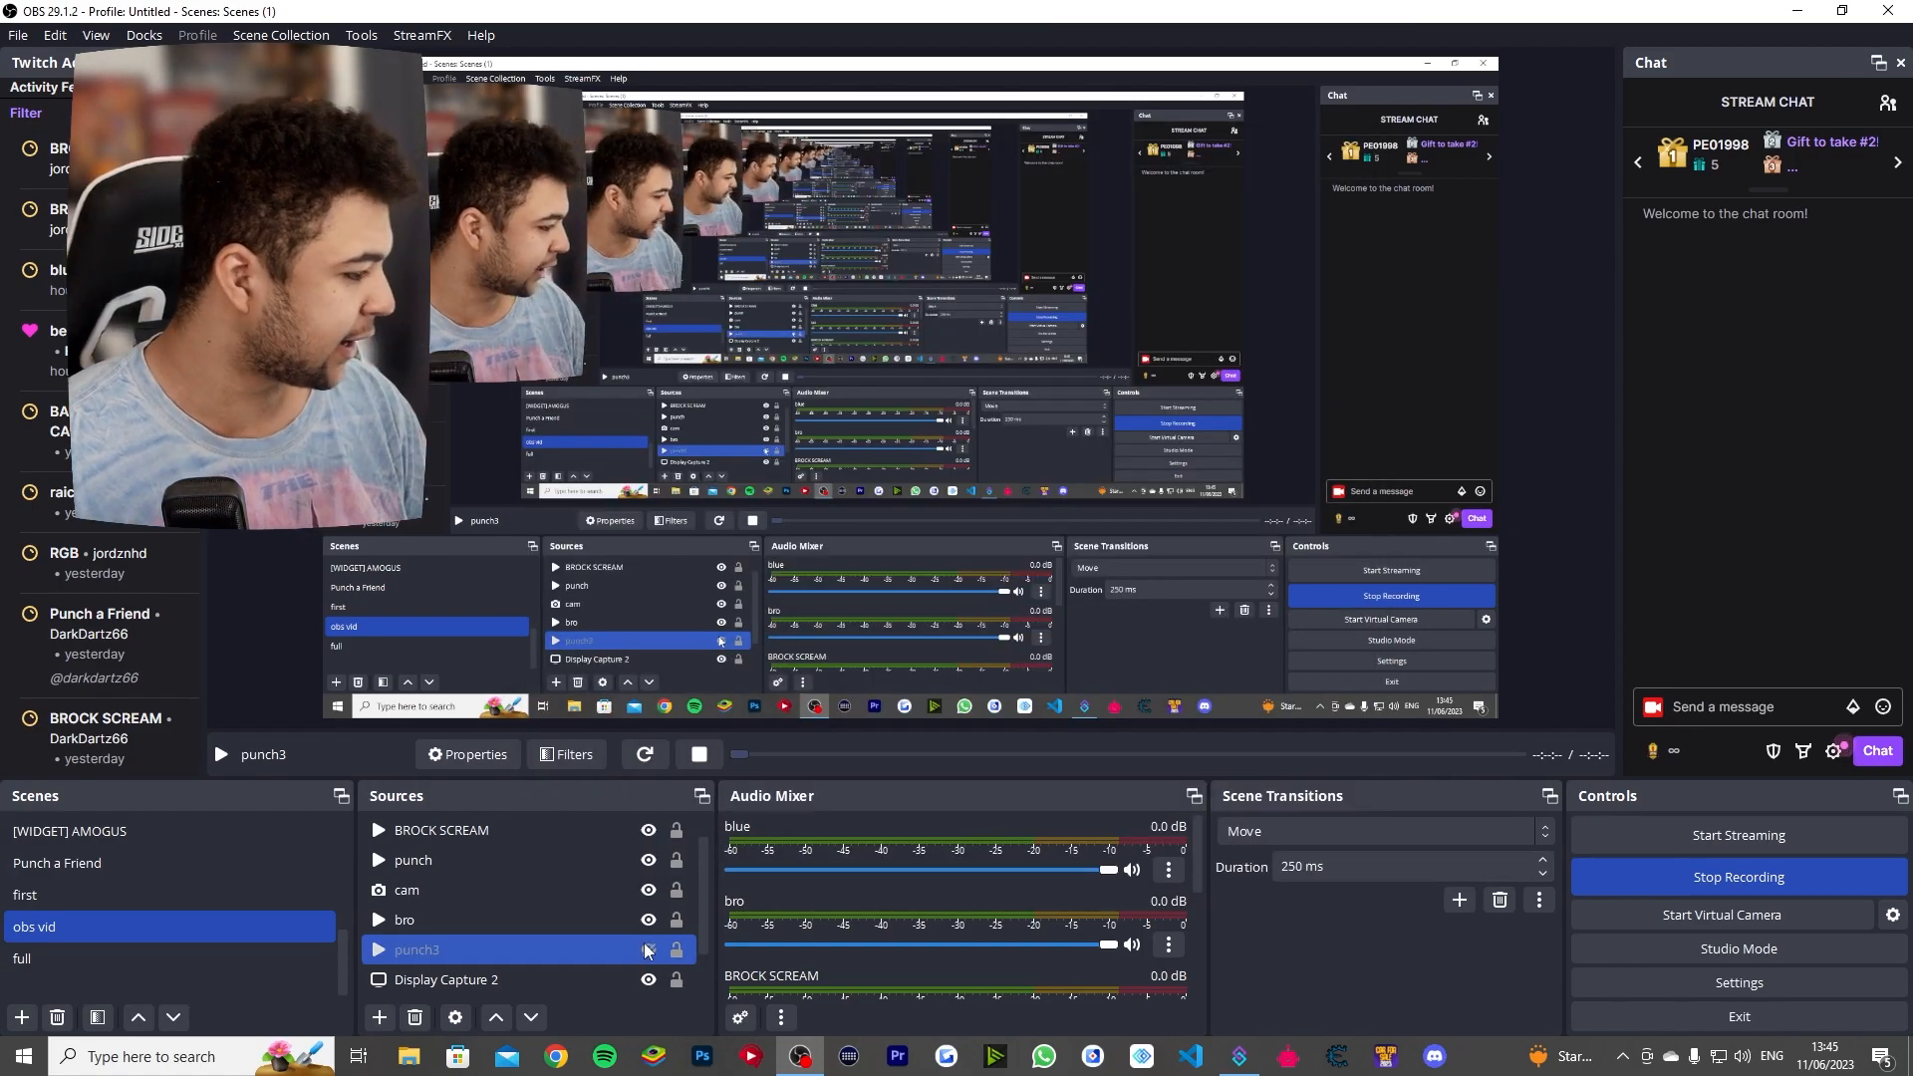
click(647, 949)
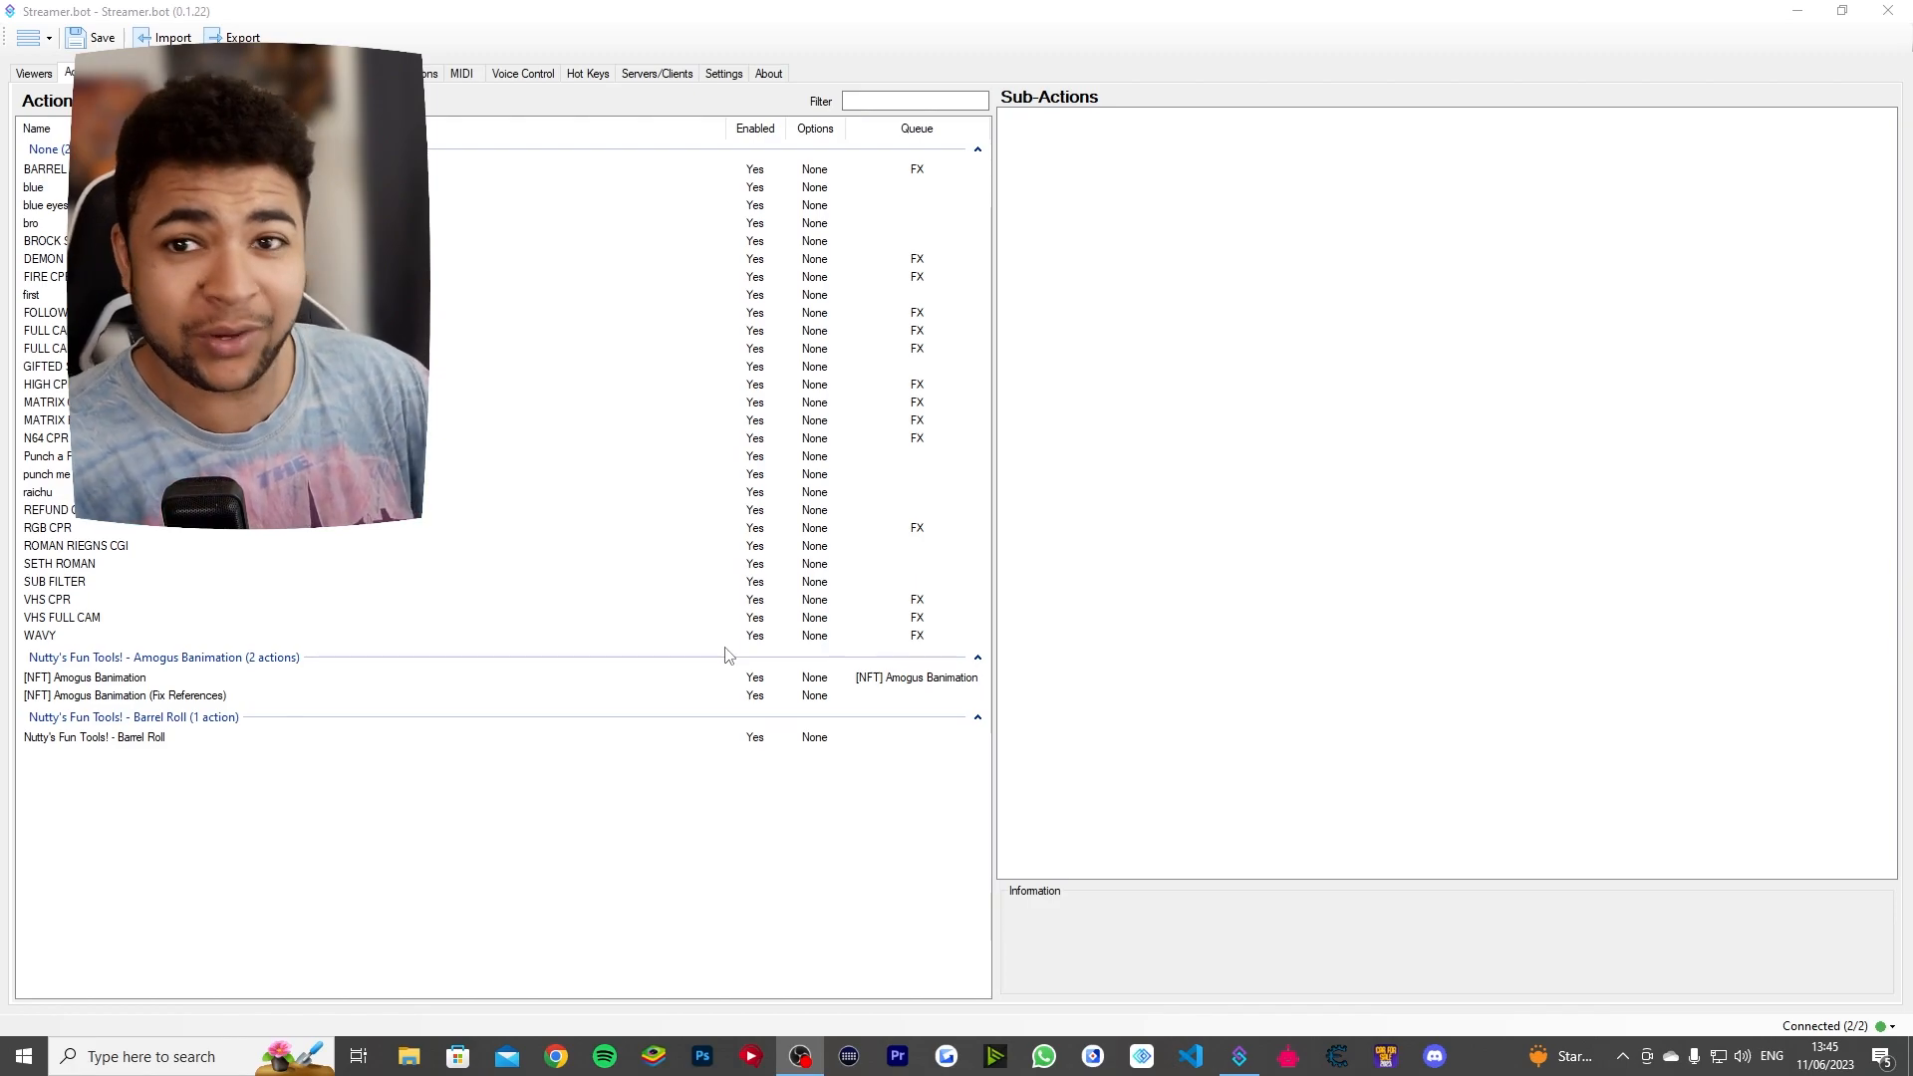
Step: Switch to Streamer.bot and add a new action named punch 3
right_click(470, 779)
click(512, 780)
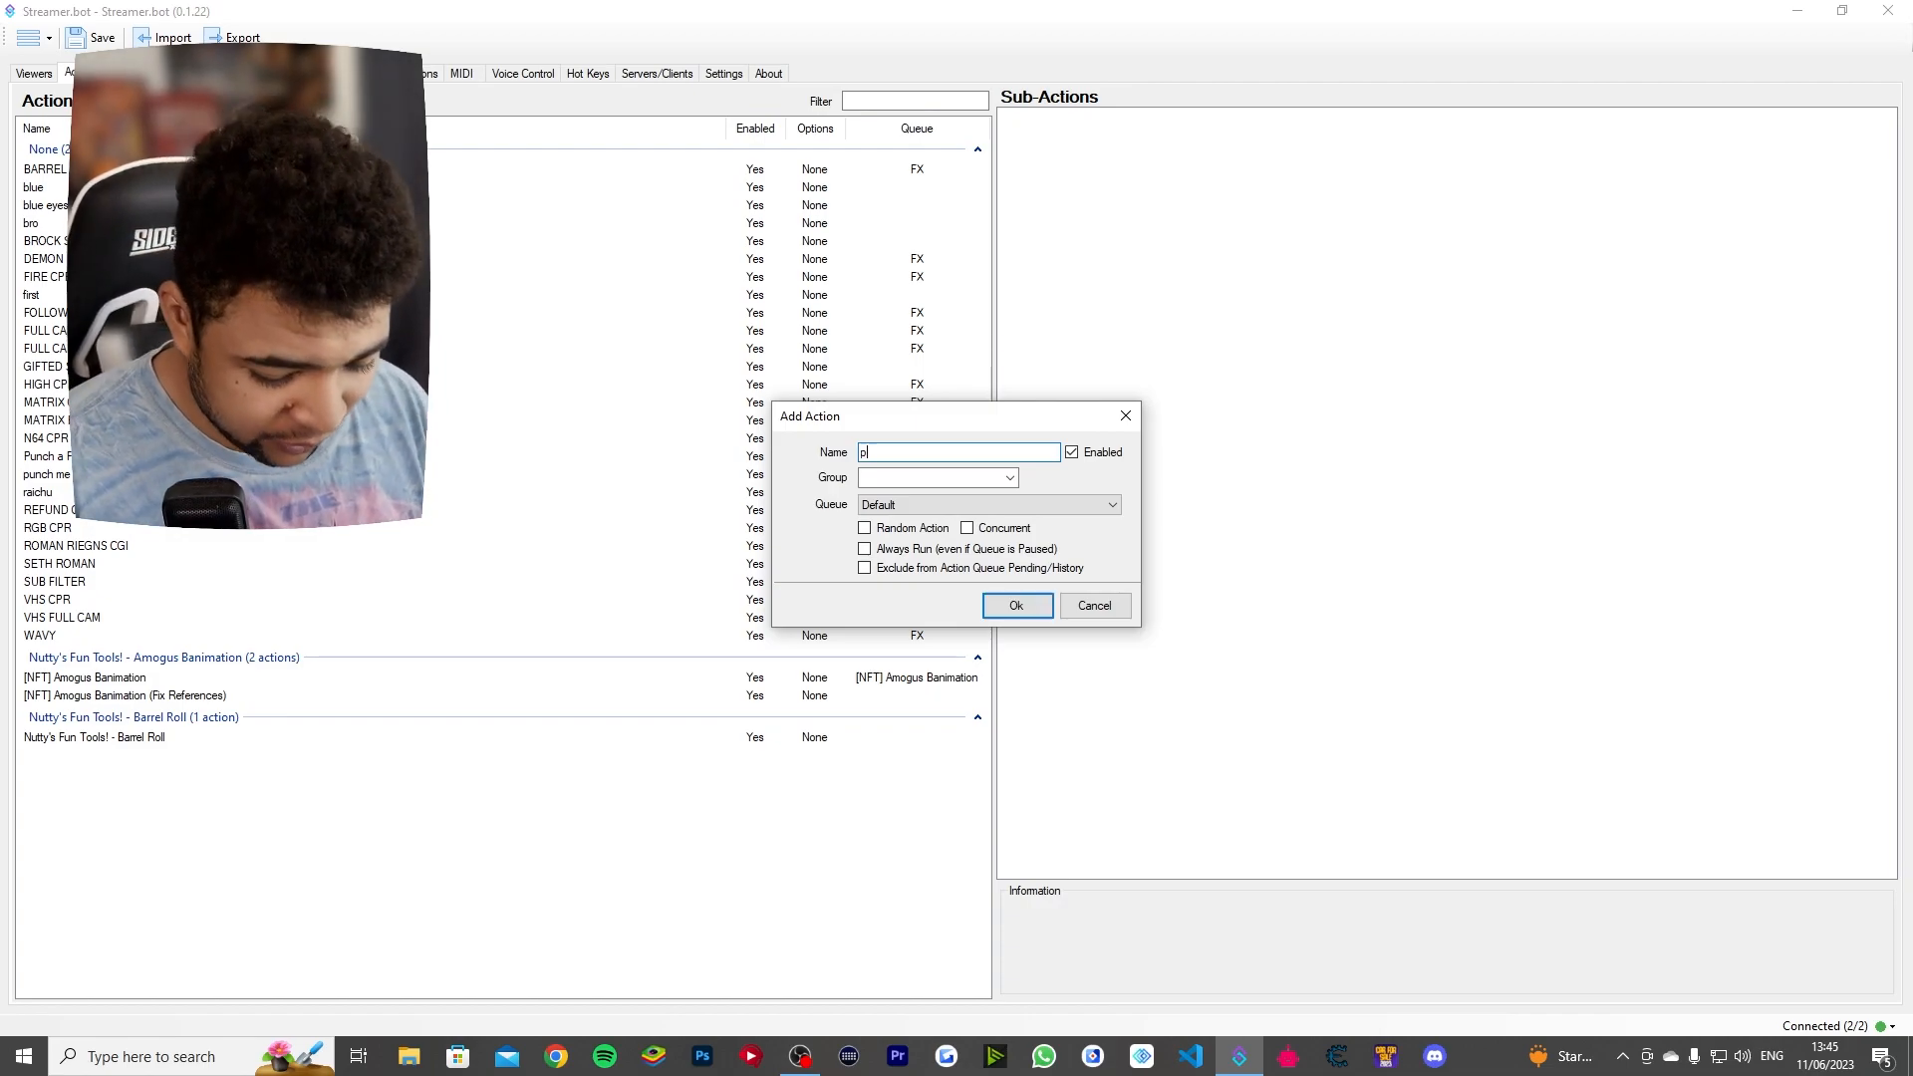
text(punch 3)
key(Return)
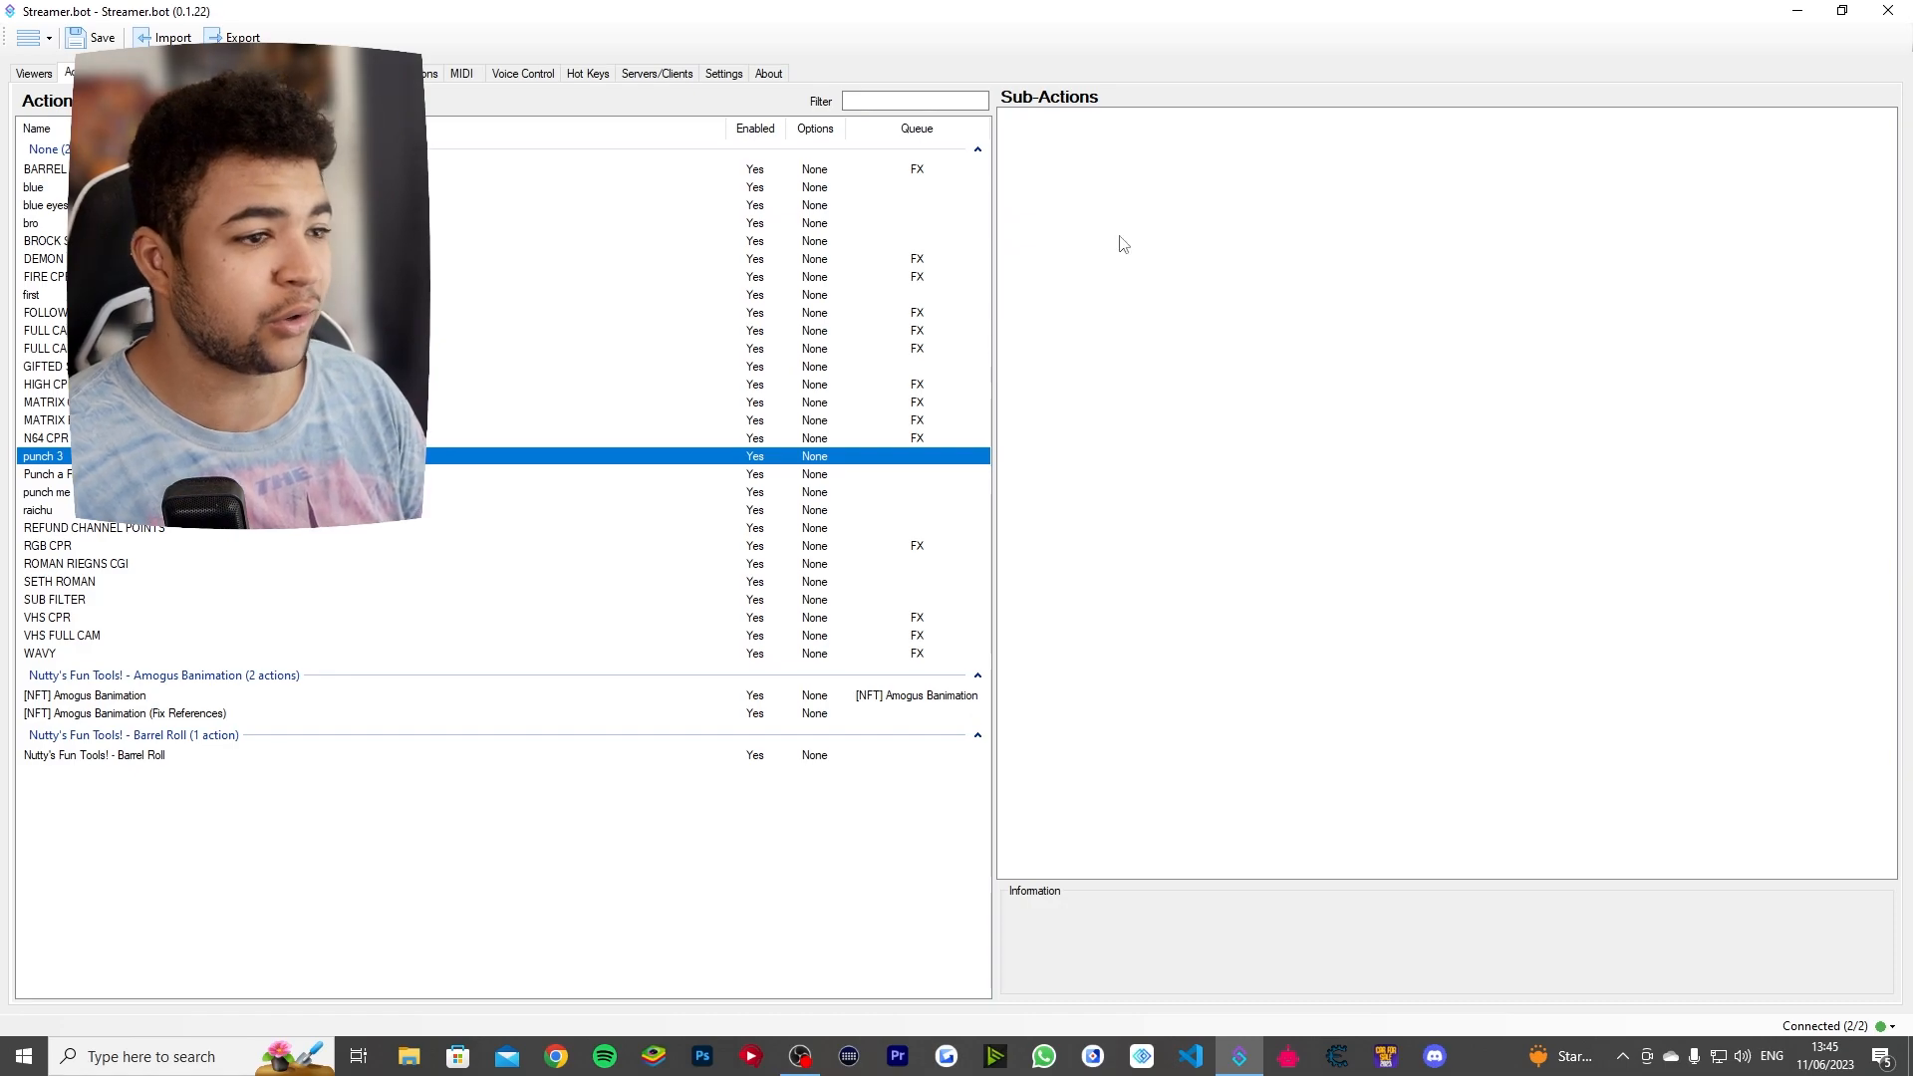
Step: Start an OBS Set Media State sub-action for the punch 3 action, using the obs vid scene
right_click(1116, 157)
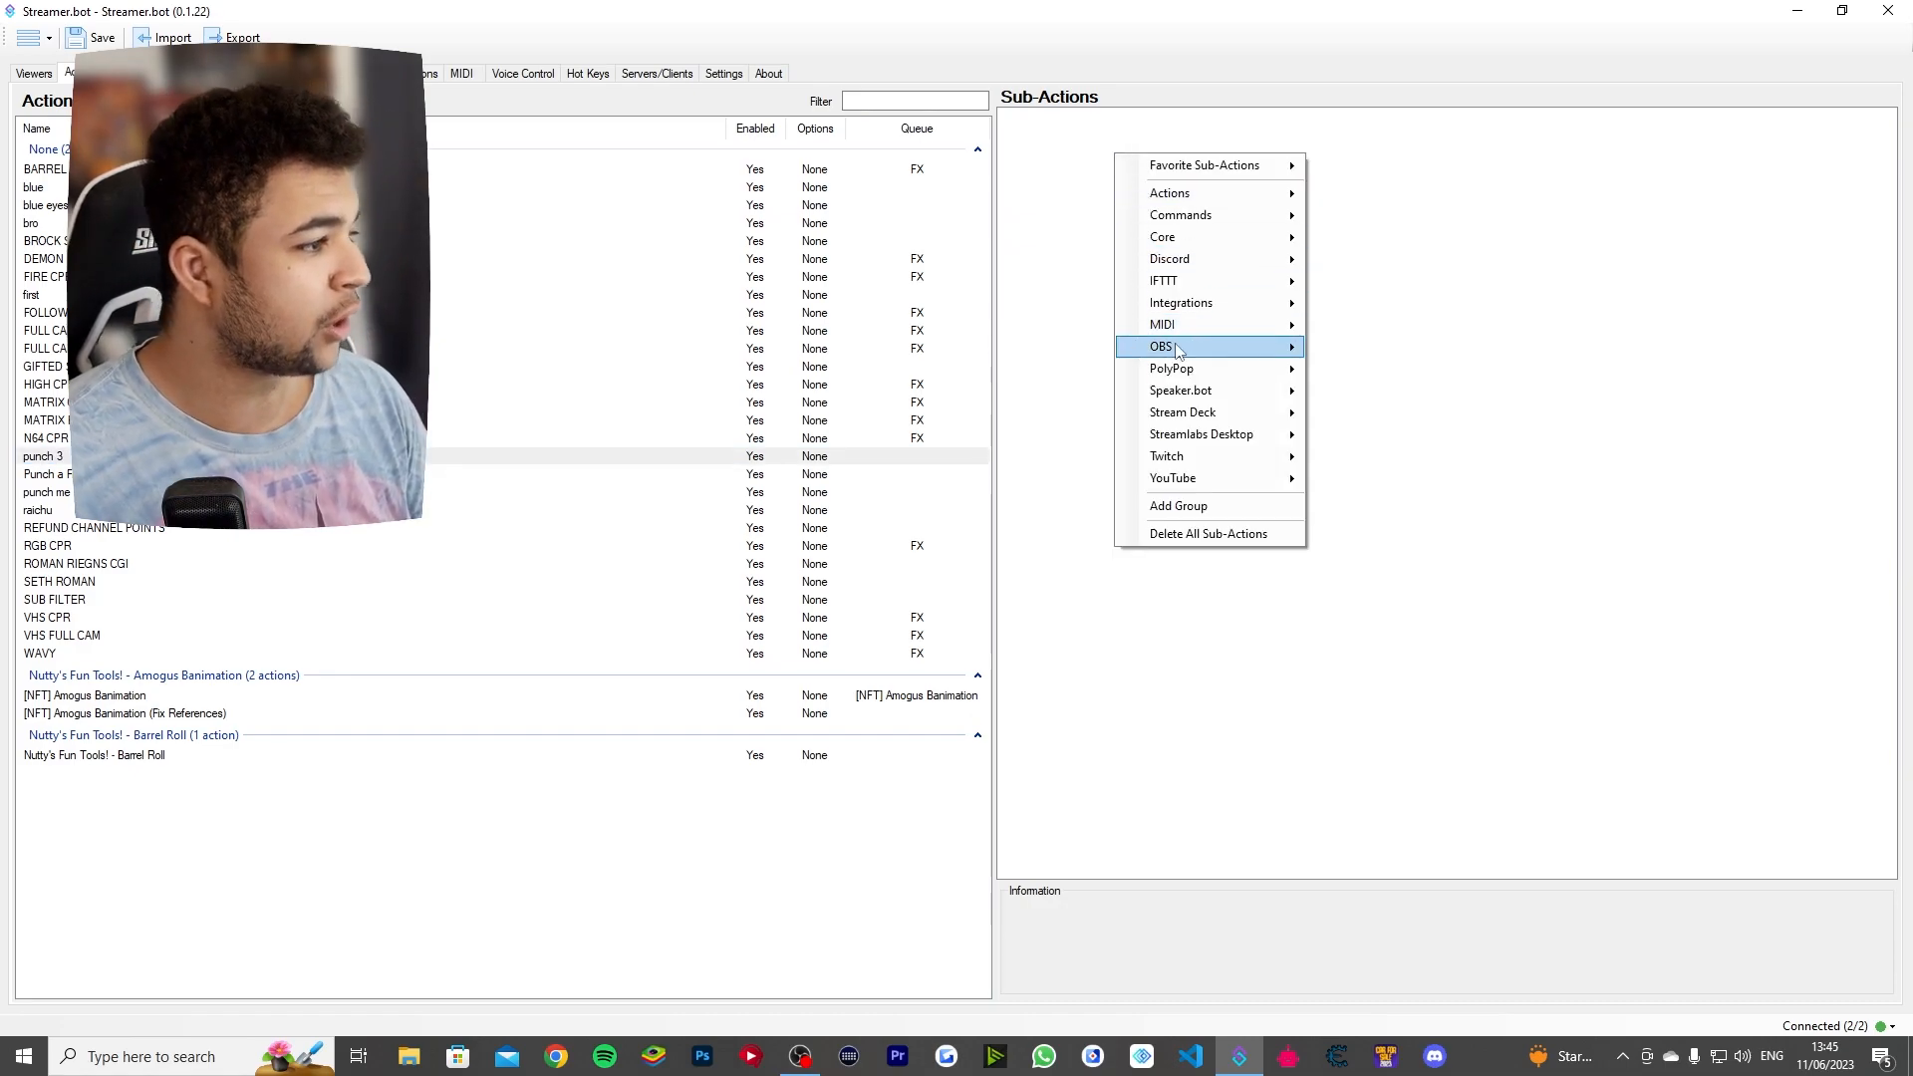
mouse_move(1218, 349)
mouse_move(1407, 556)
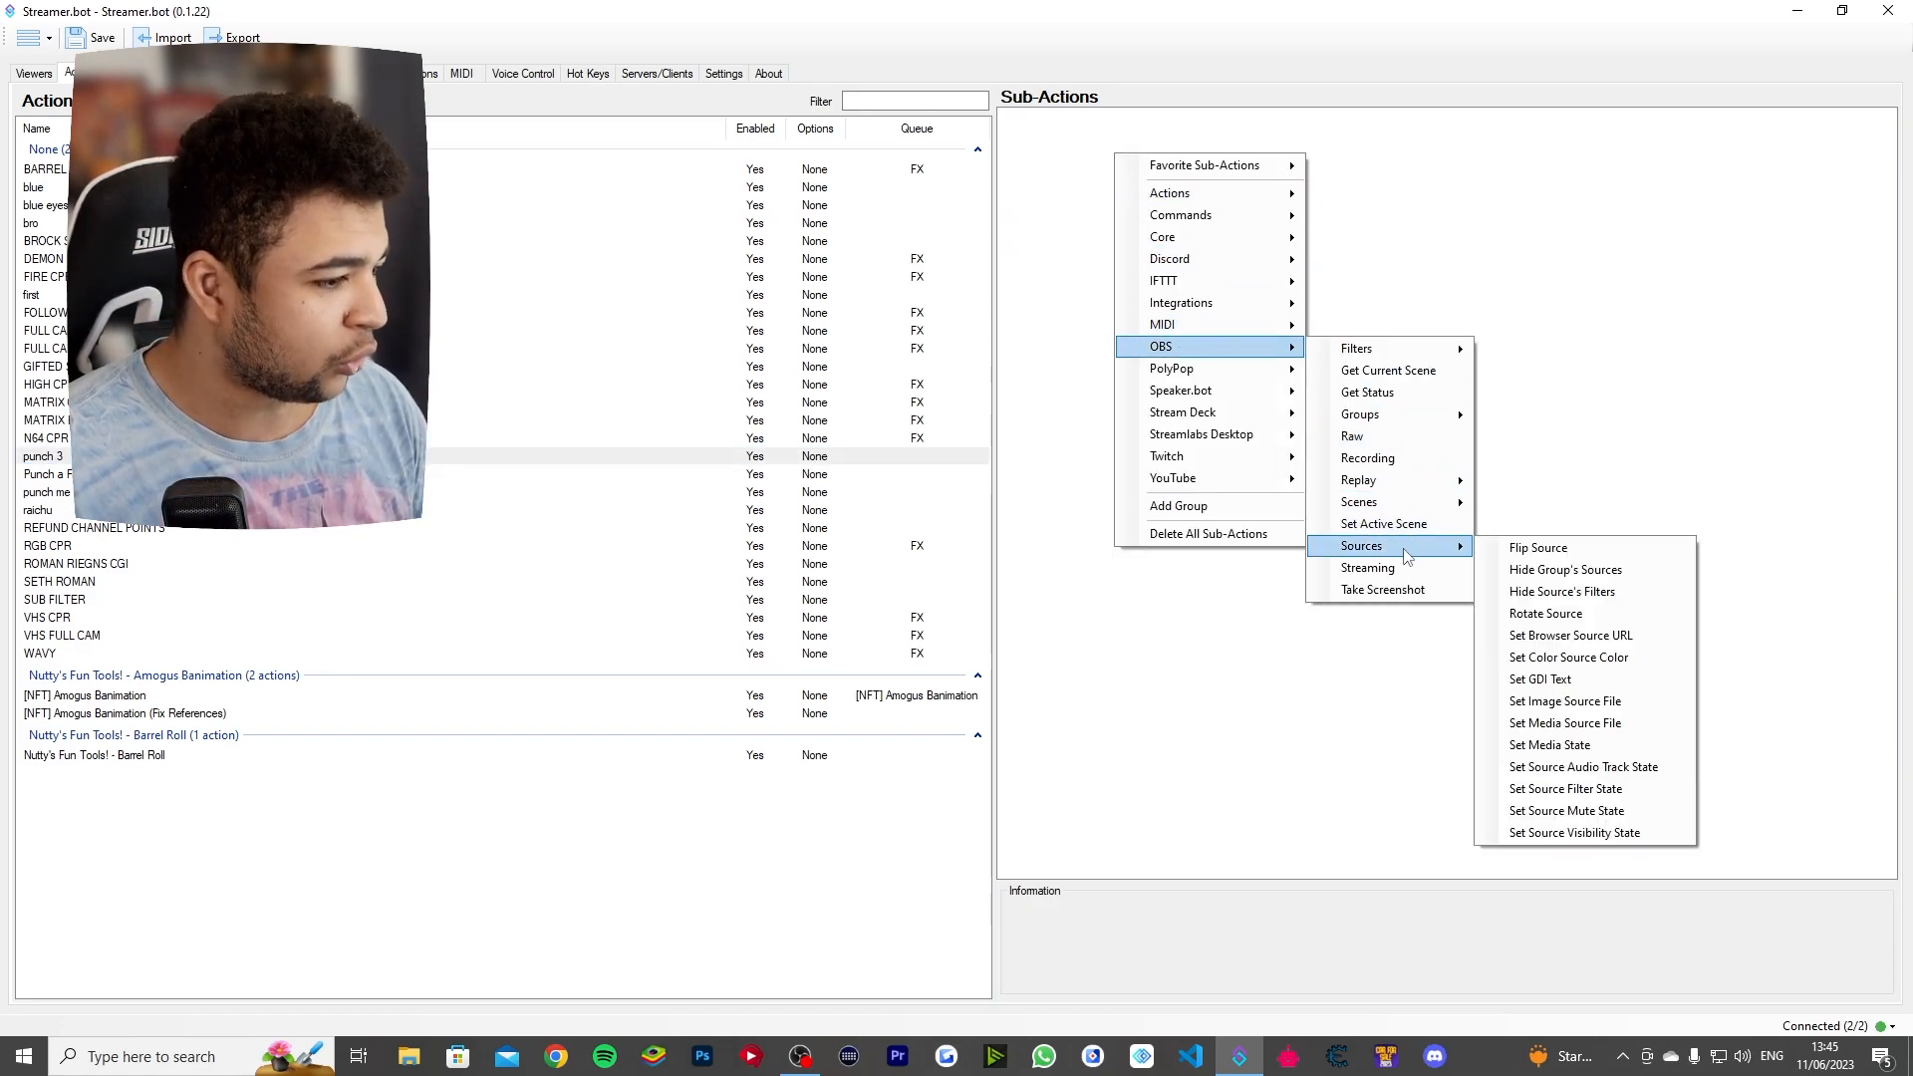
click(1570, 748)
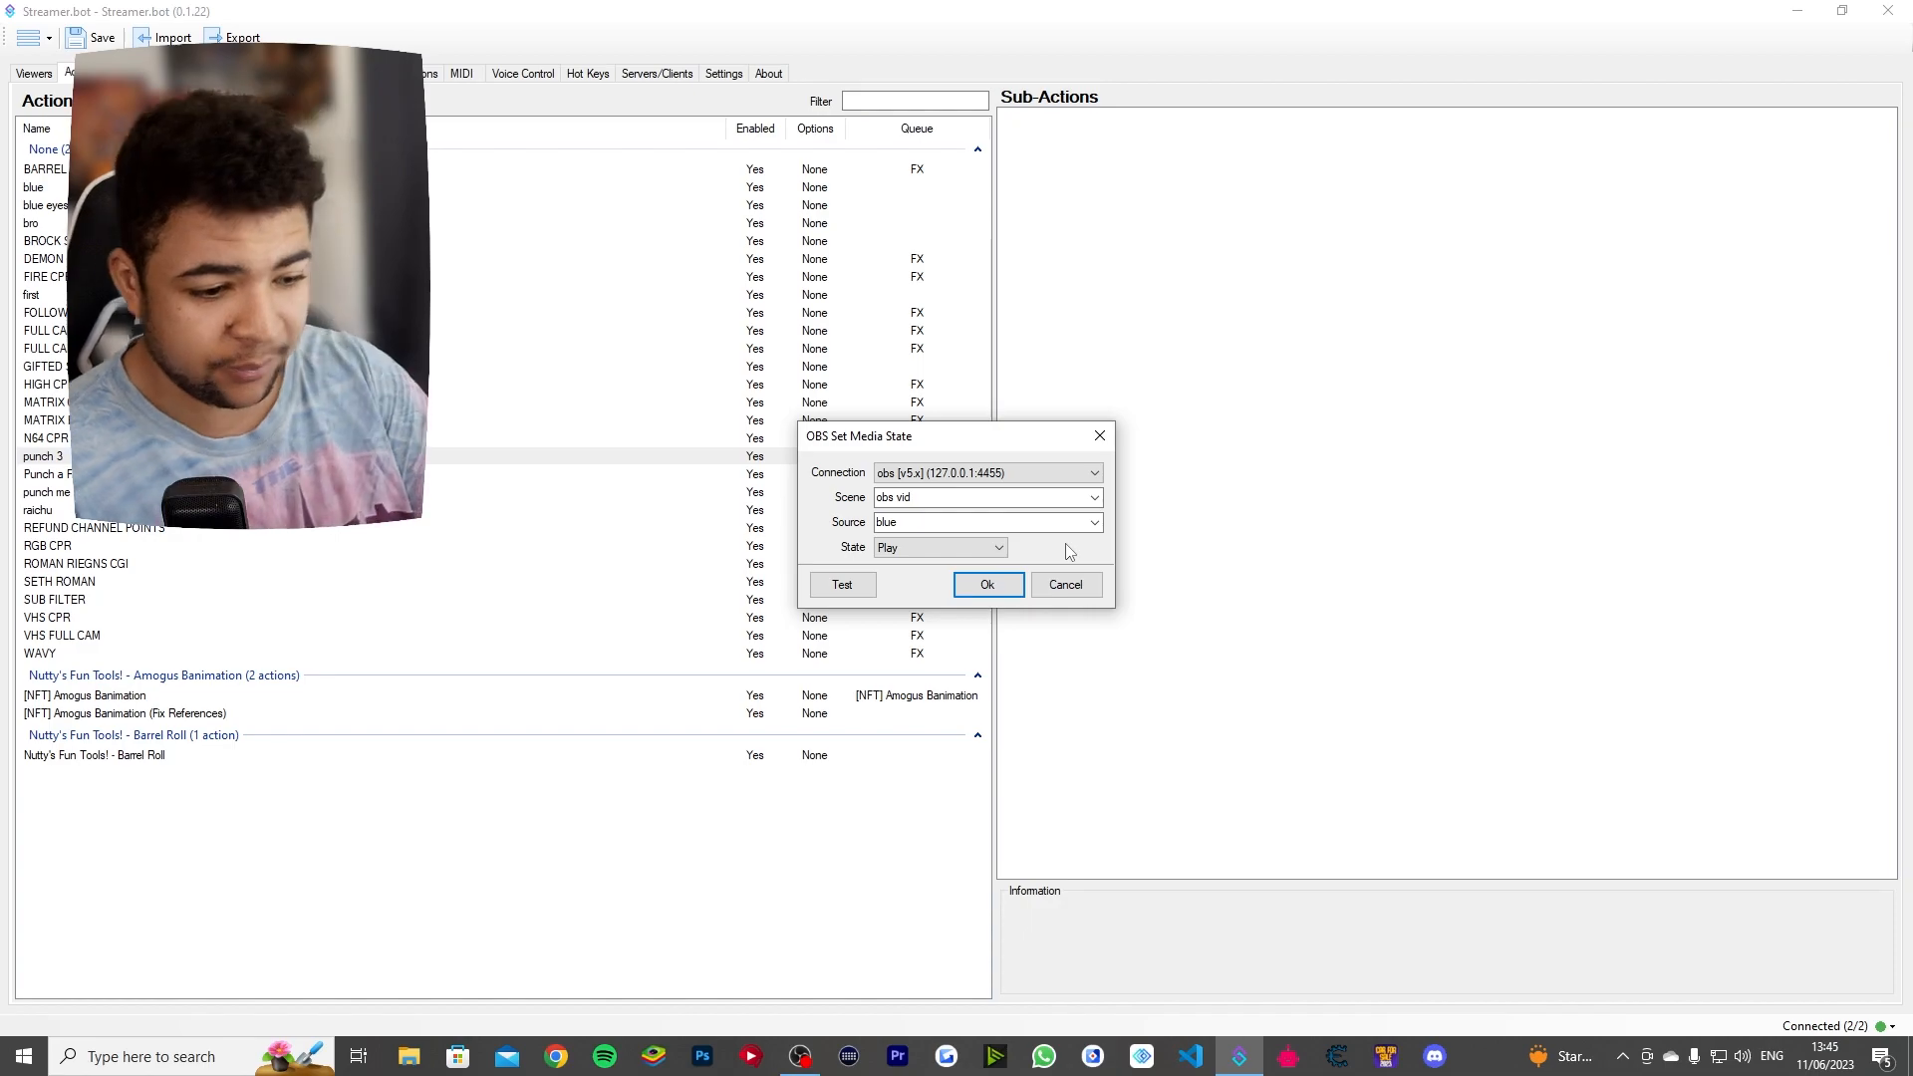
click(1093, 497)
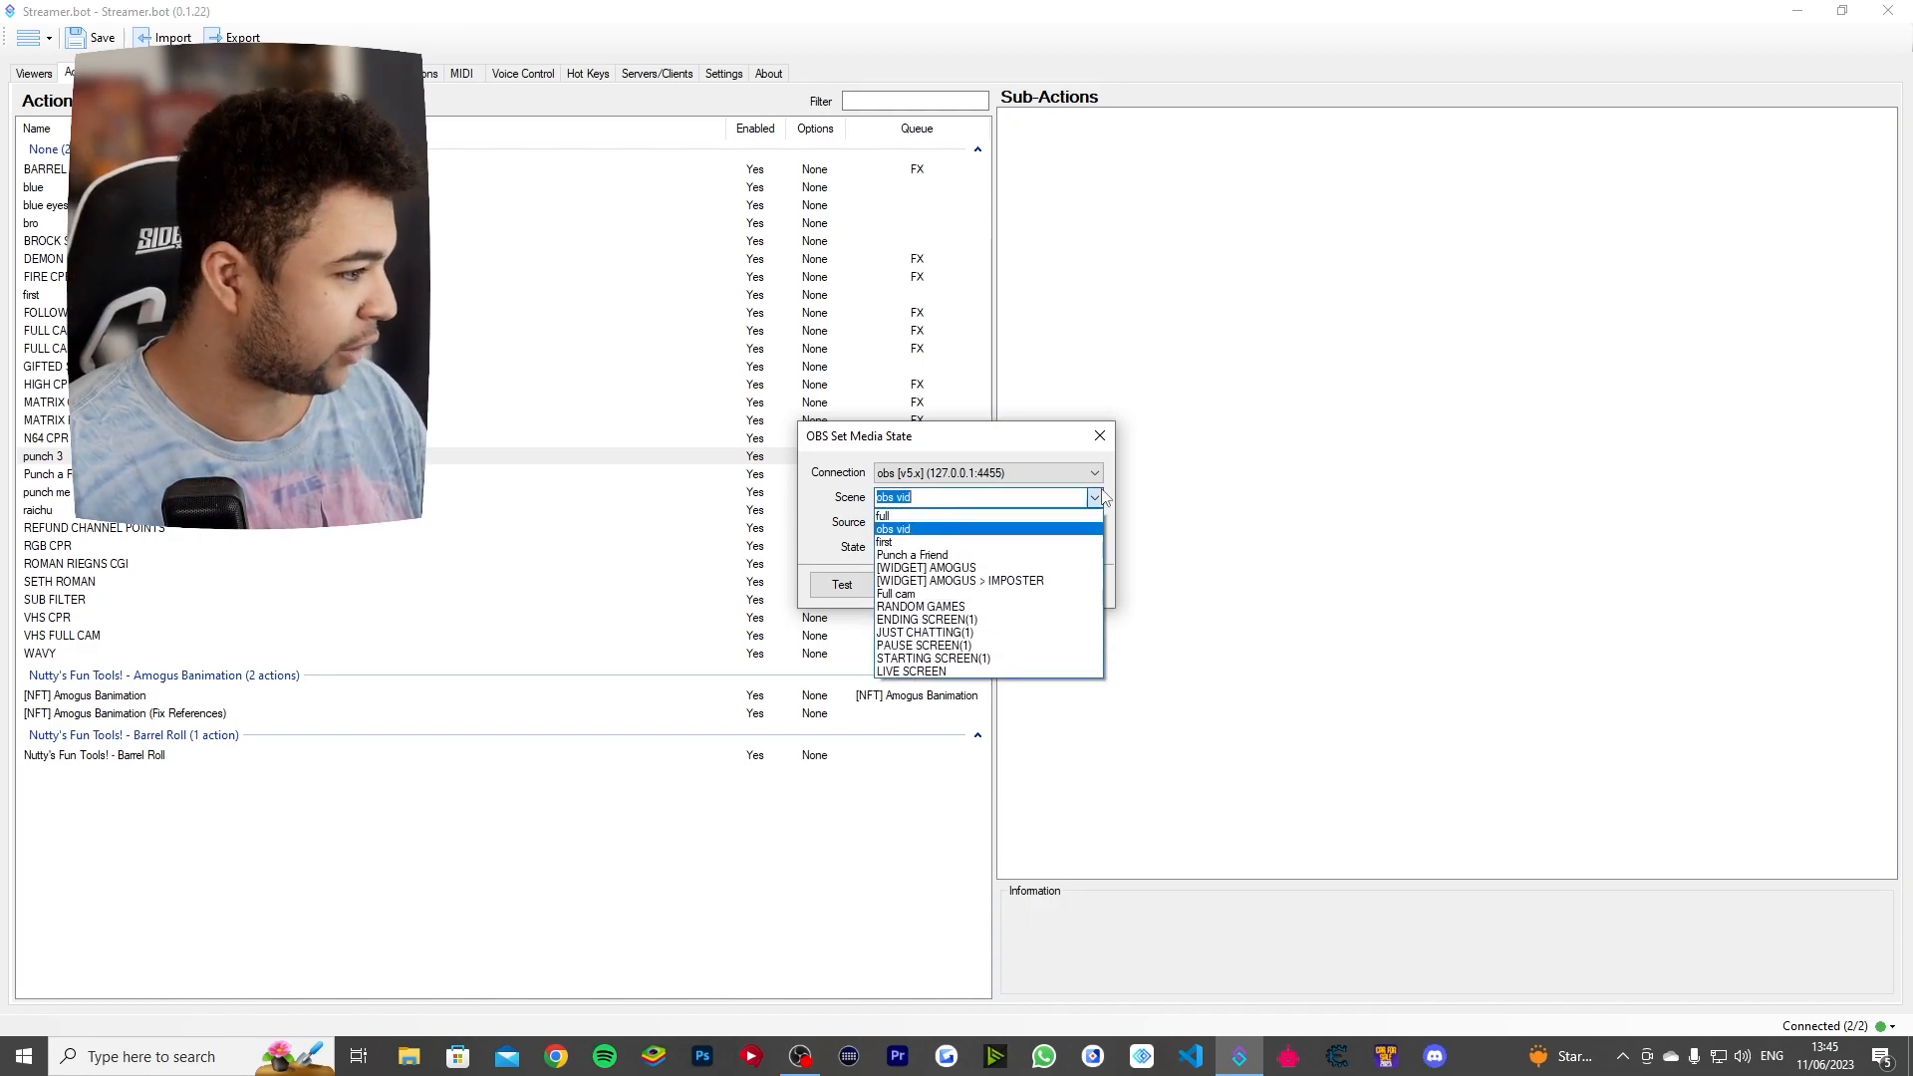
click(840, 489)
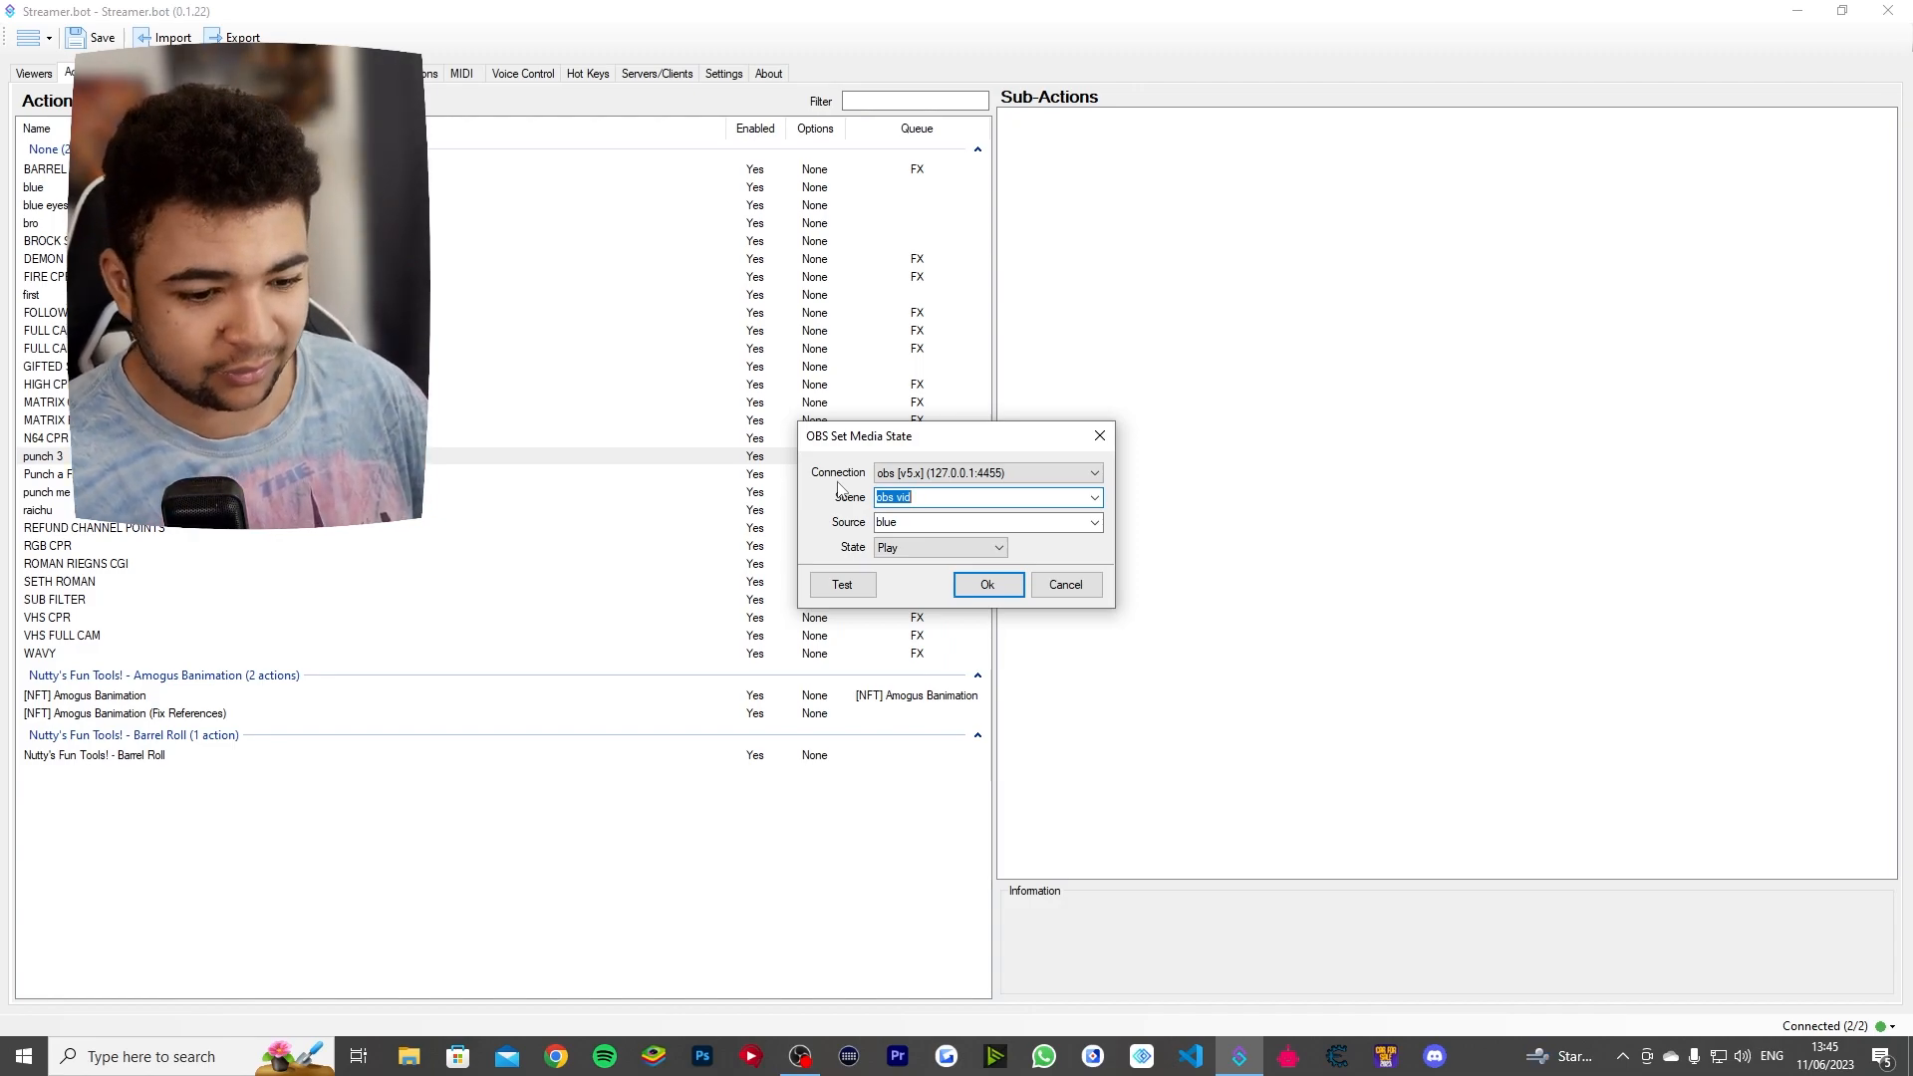
click(1093, 497)
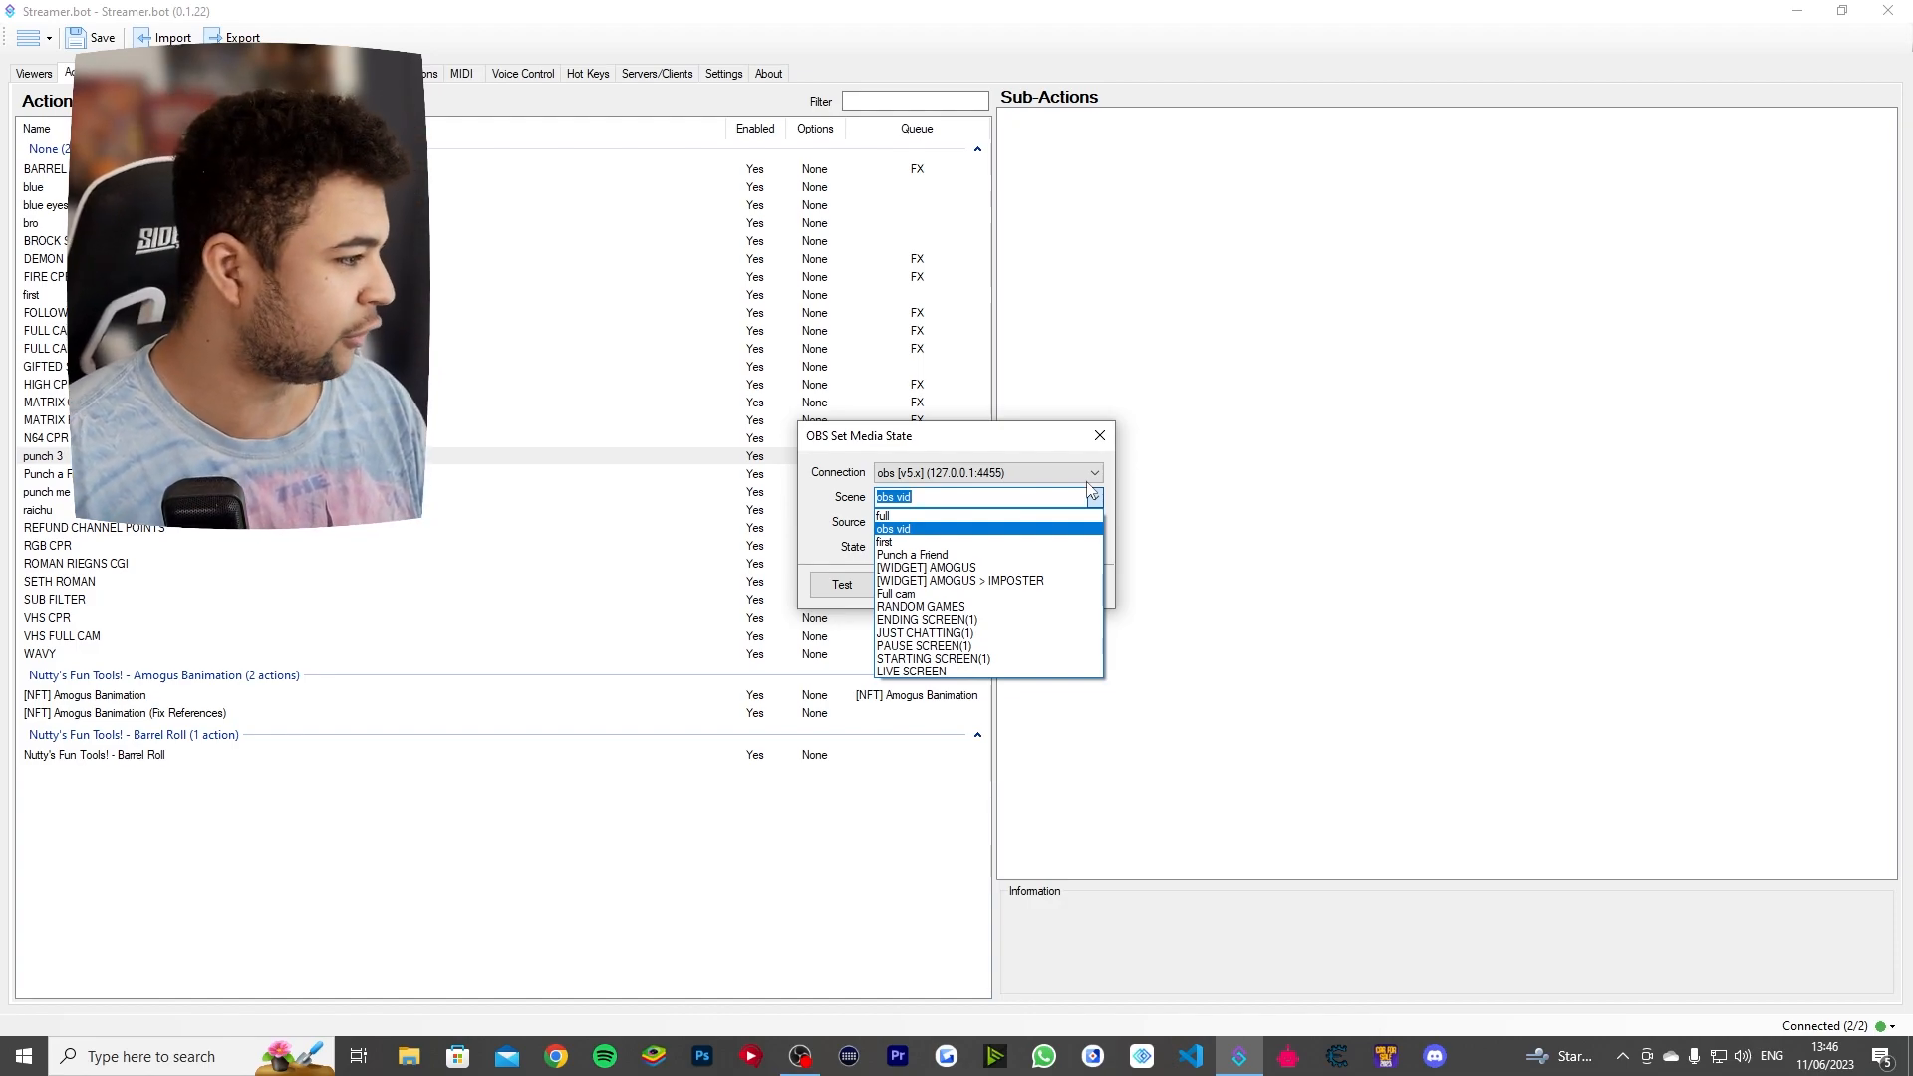
click(1091, 490)
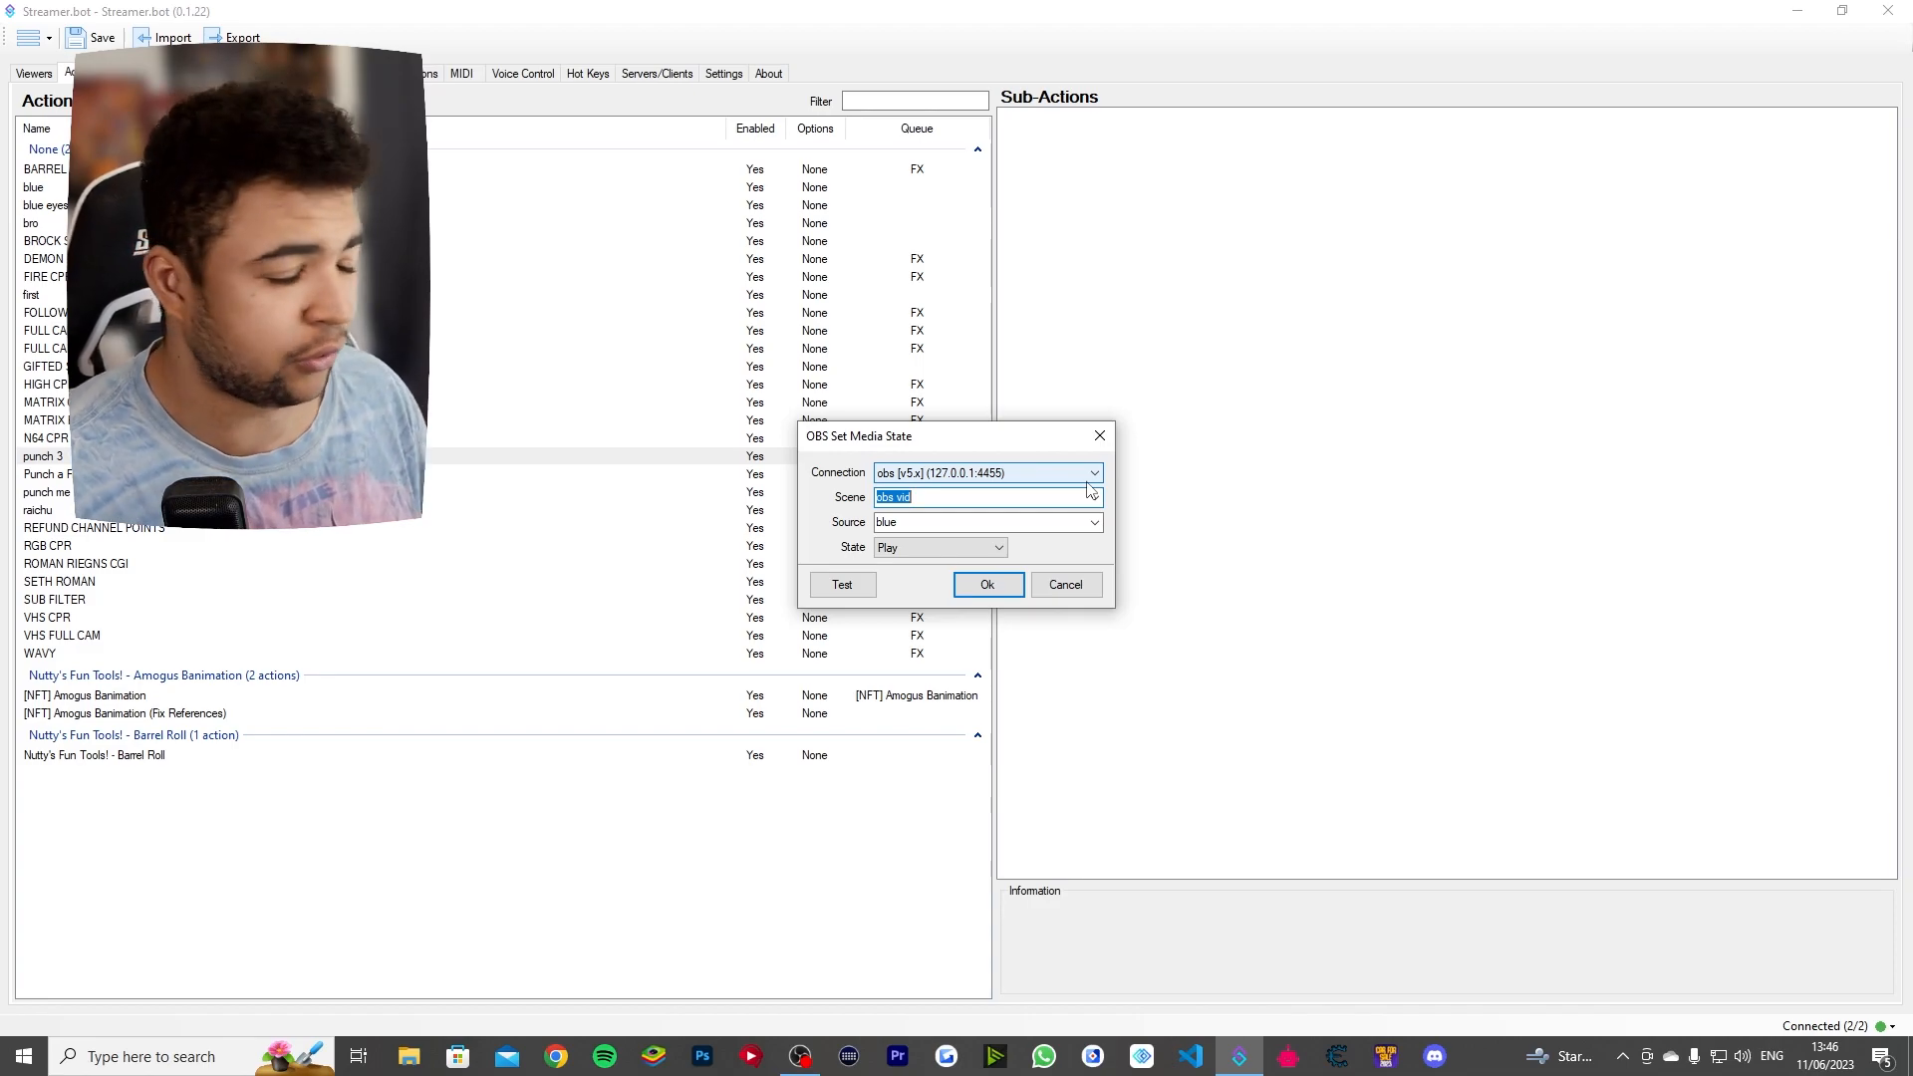
Step: Set the media state's source to punch3 and its state to Restart, and confirm the sub-action
click(1096, 525)
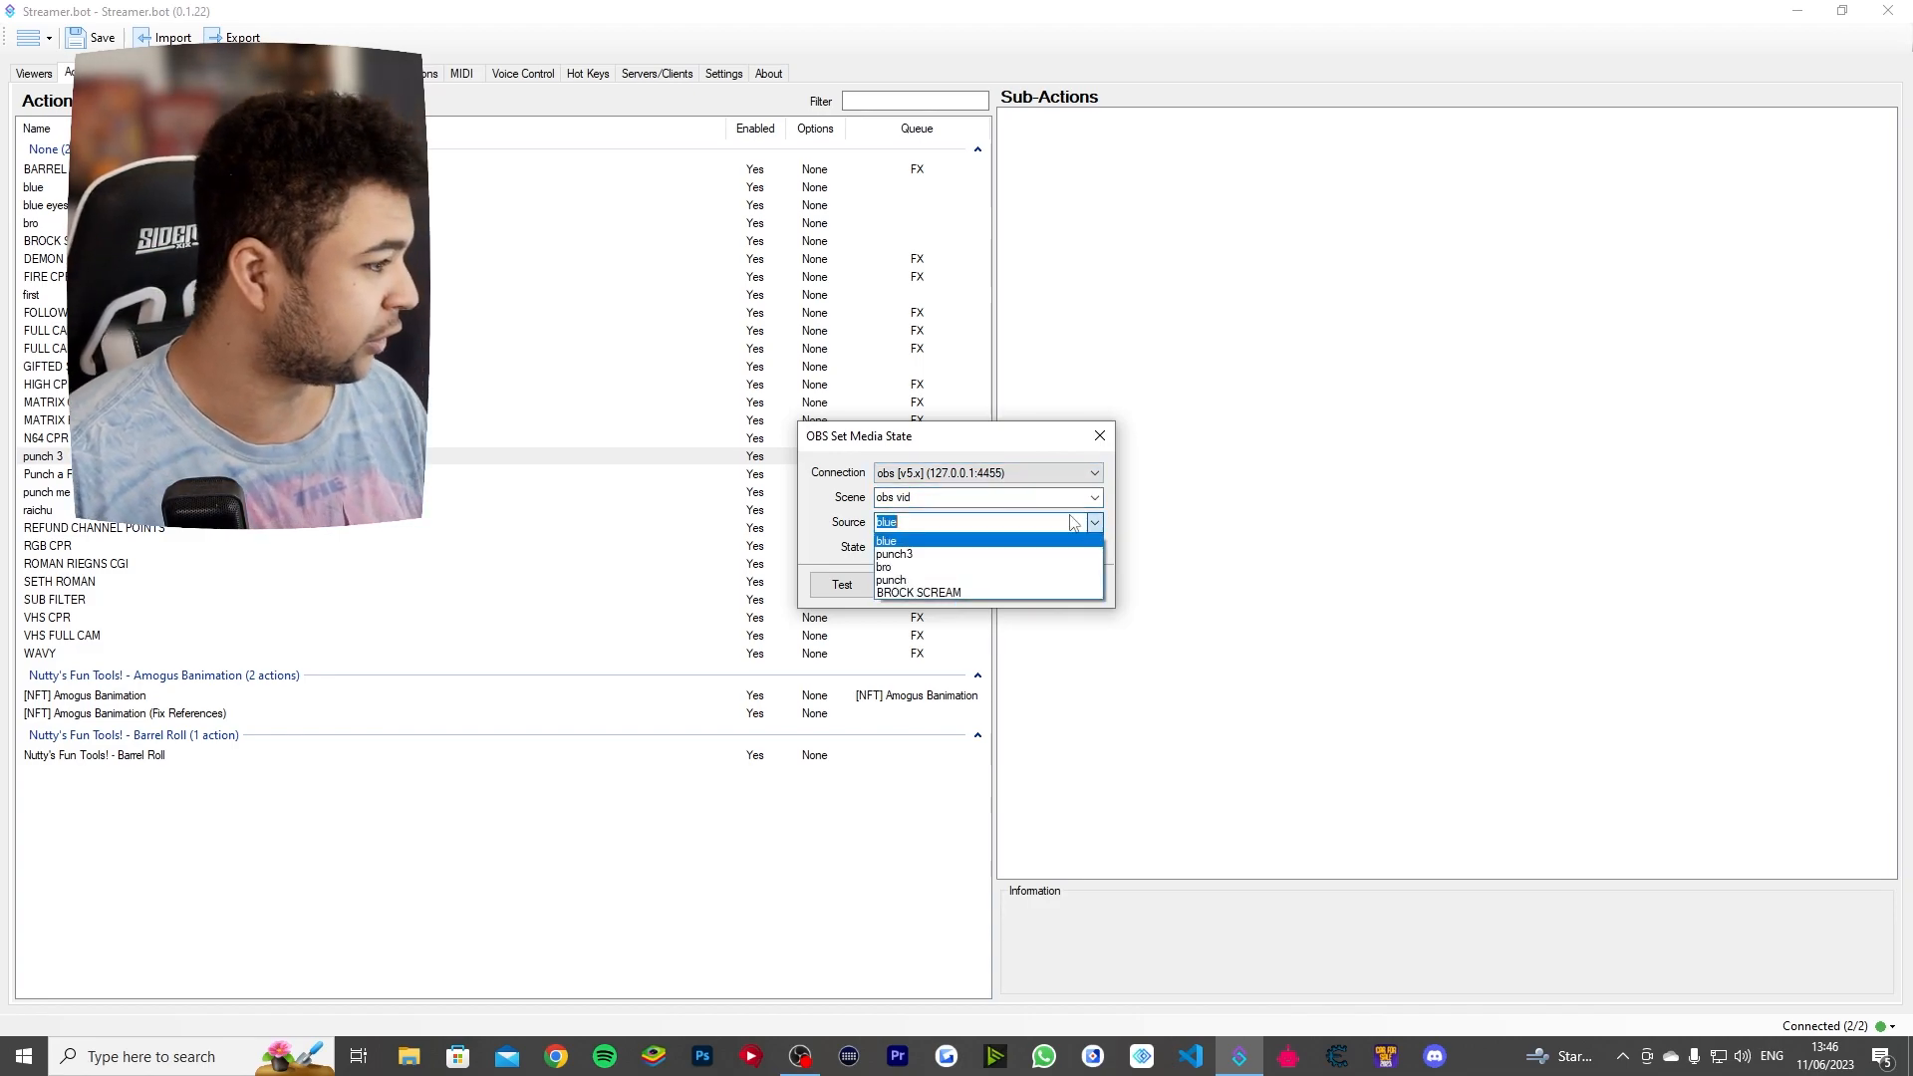
click(894, 554)
click(889, 548)
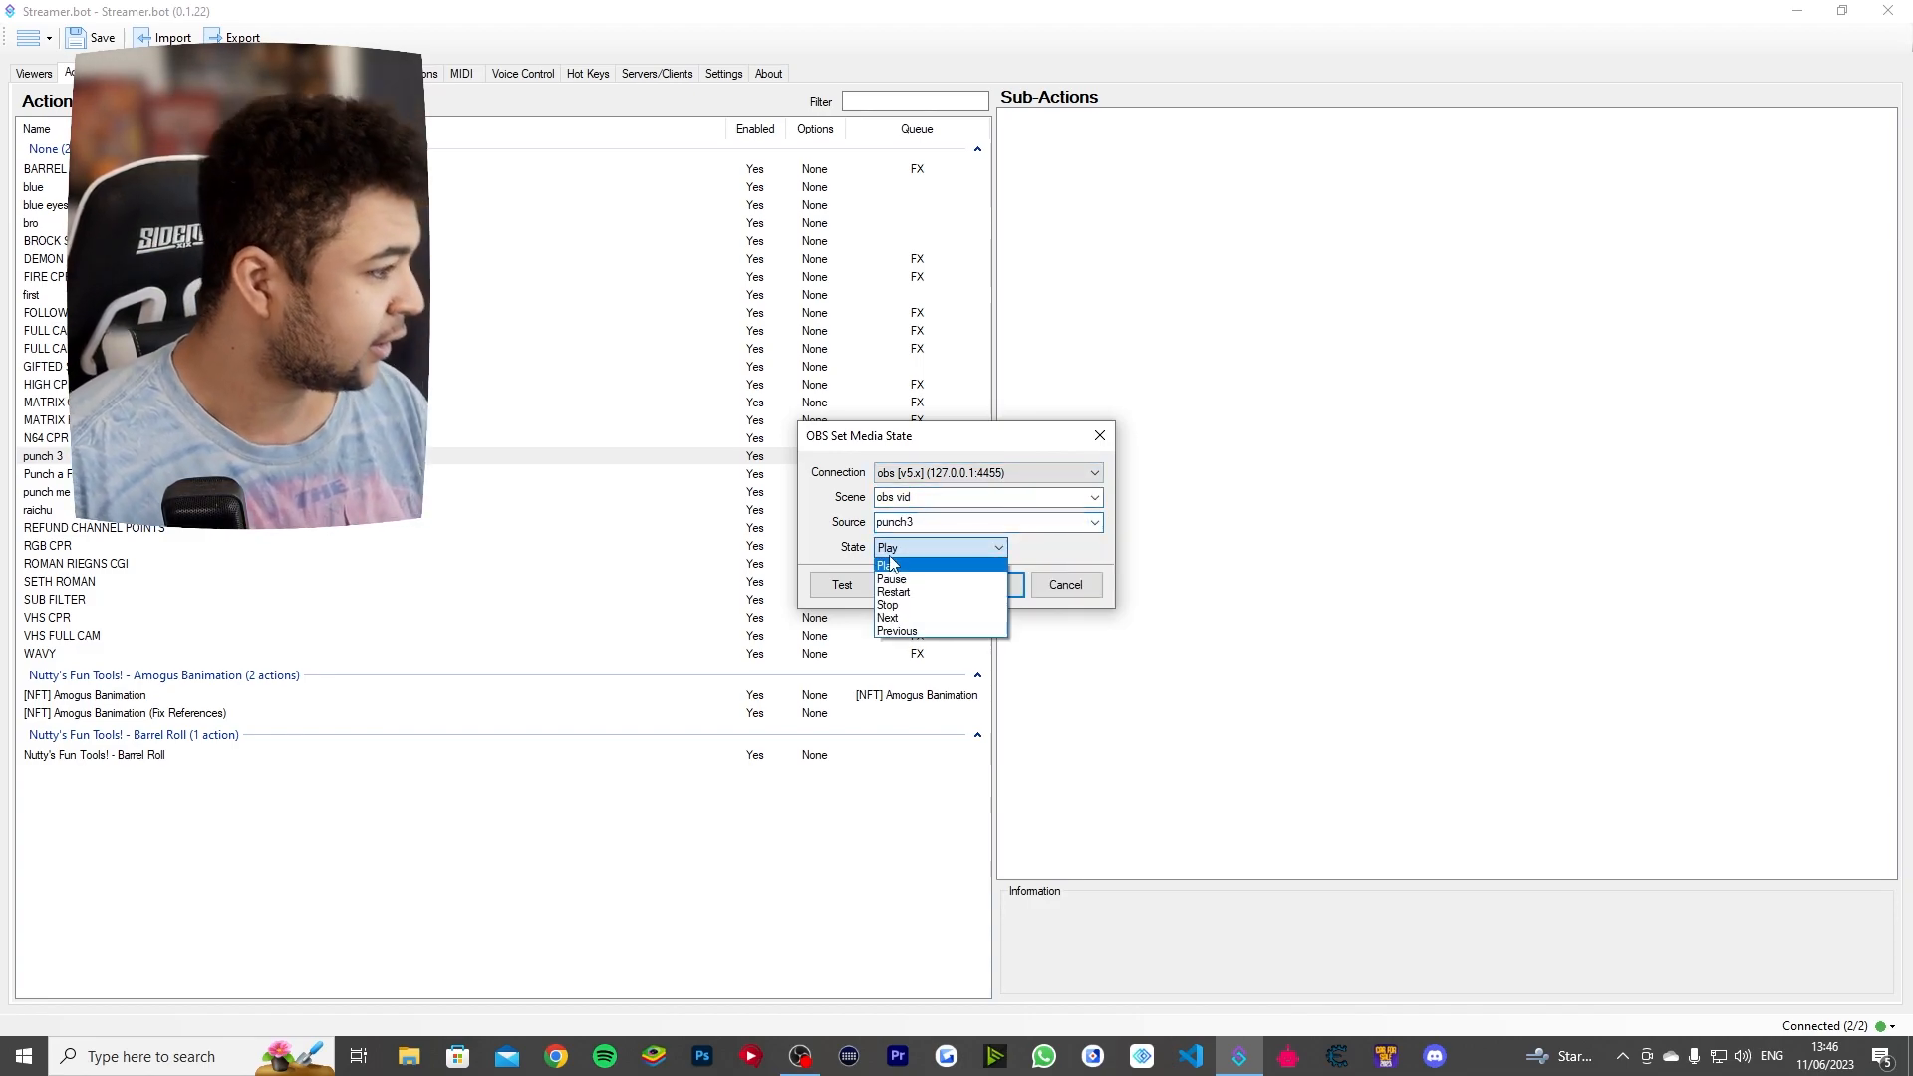
click(894, 592)
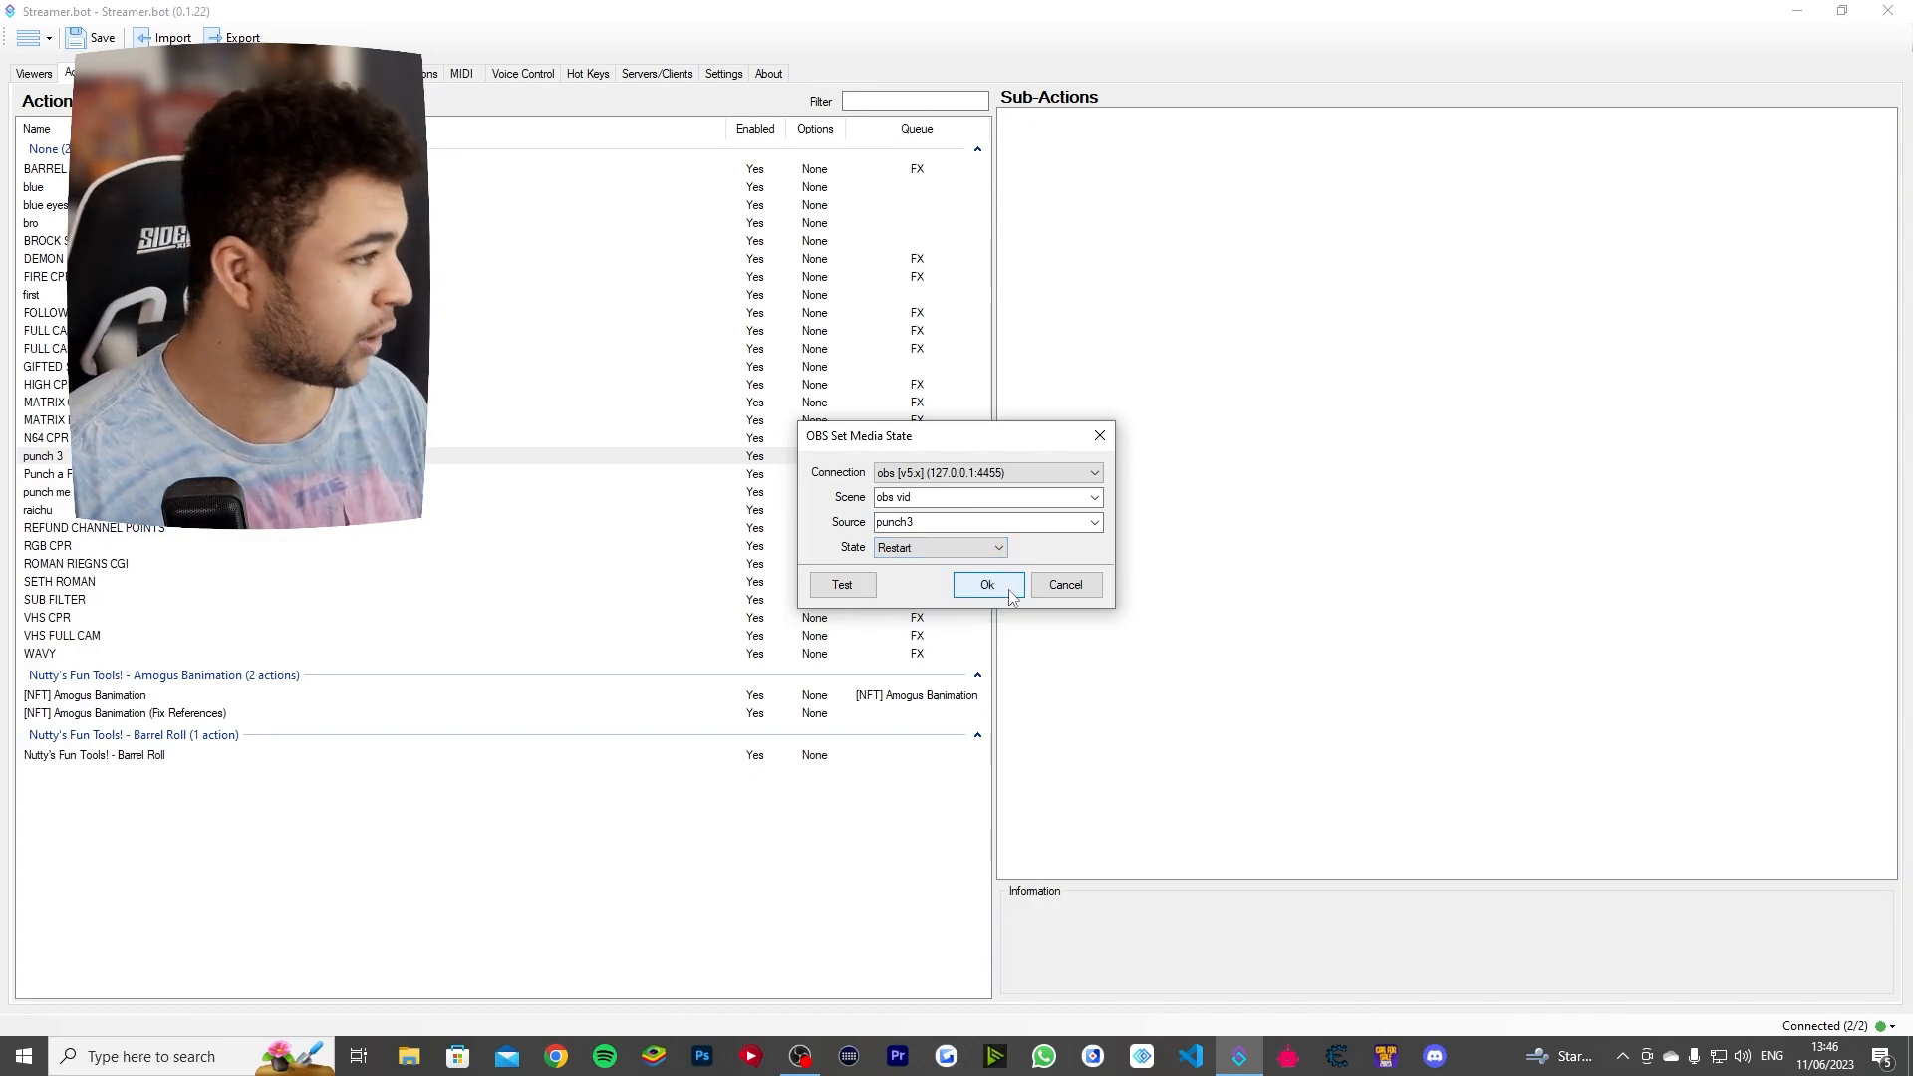
click(1008, 591)
Step: Add a Delay sub-action of 800 milliseconds to the punch 3 action
right_click(1027, 172)
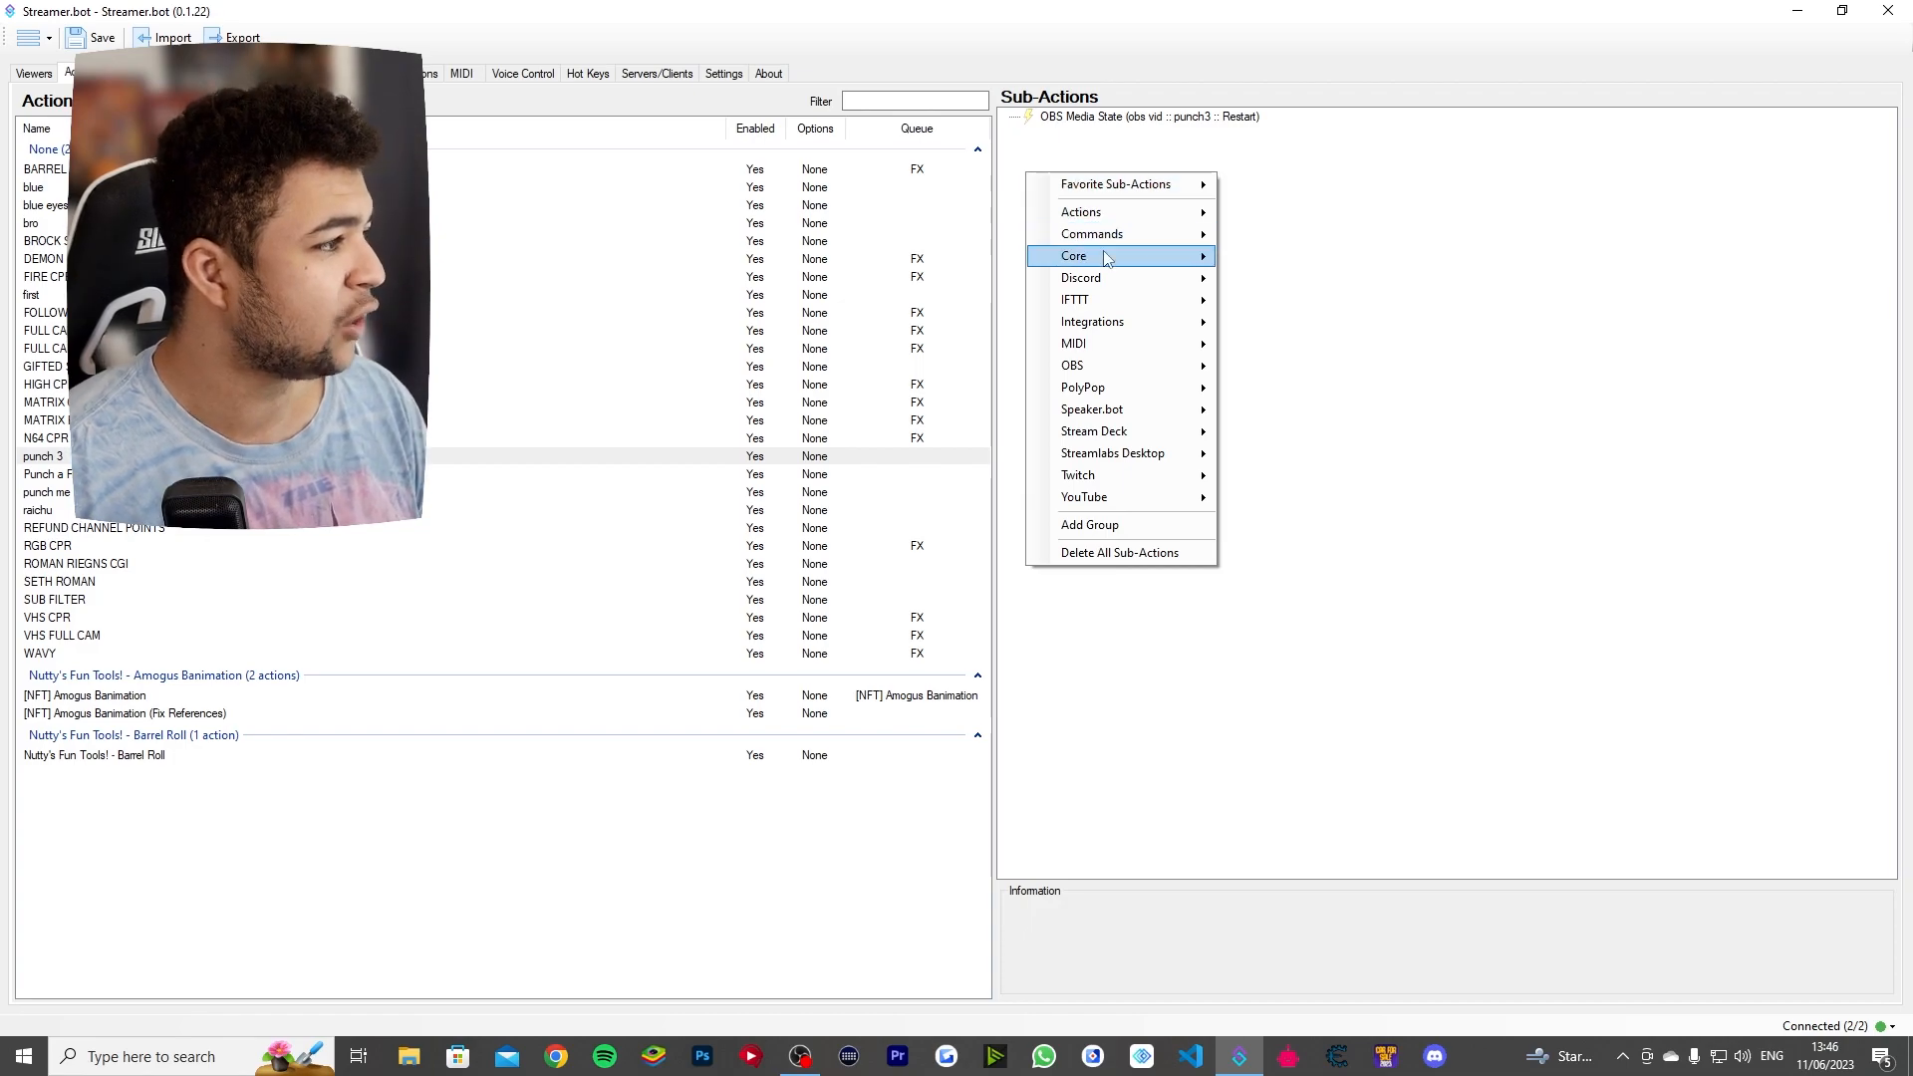
mouse_move(1106, 258)
mouse_move(1323, 292)
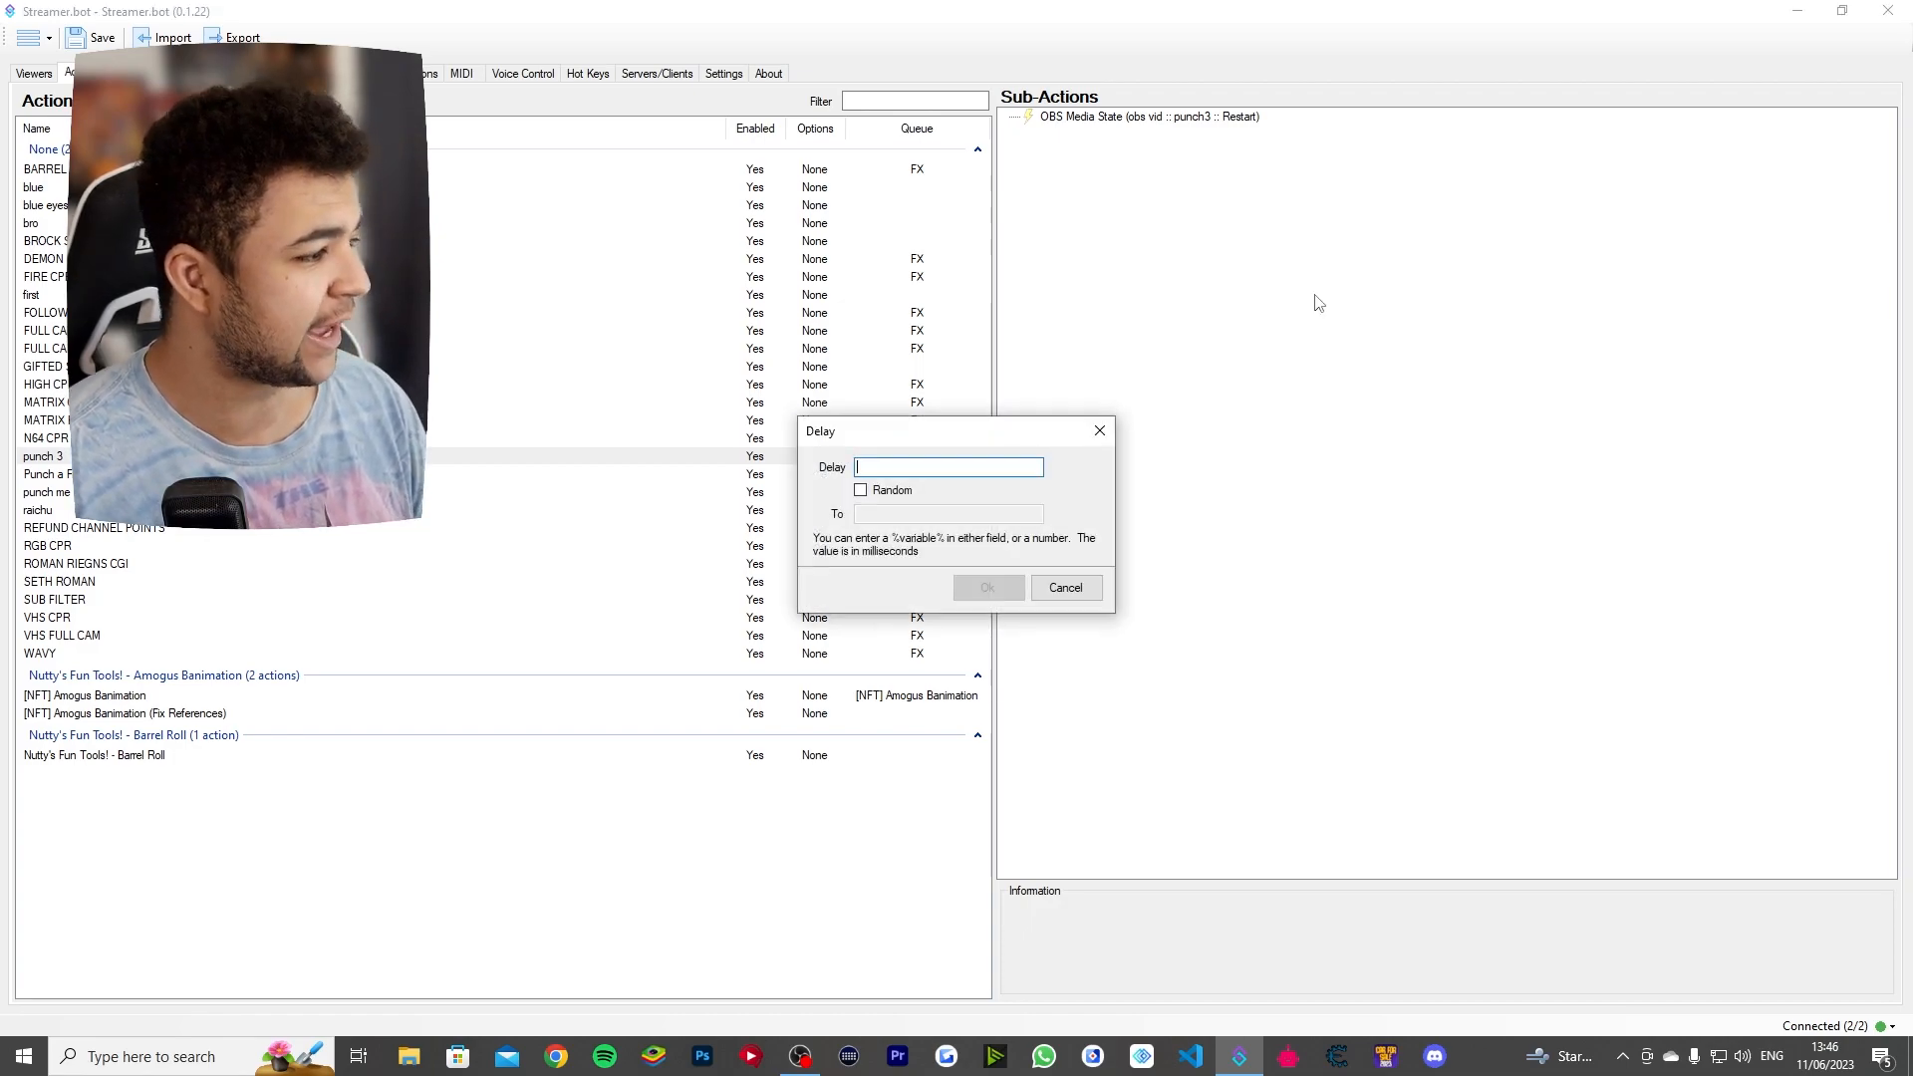
text(800)
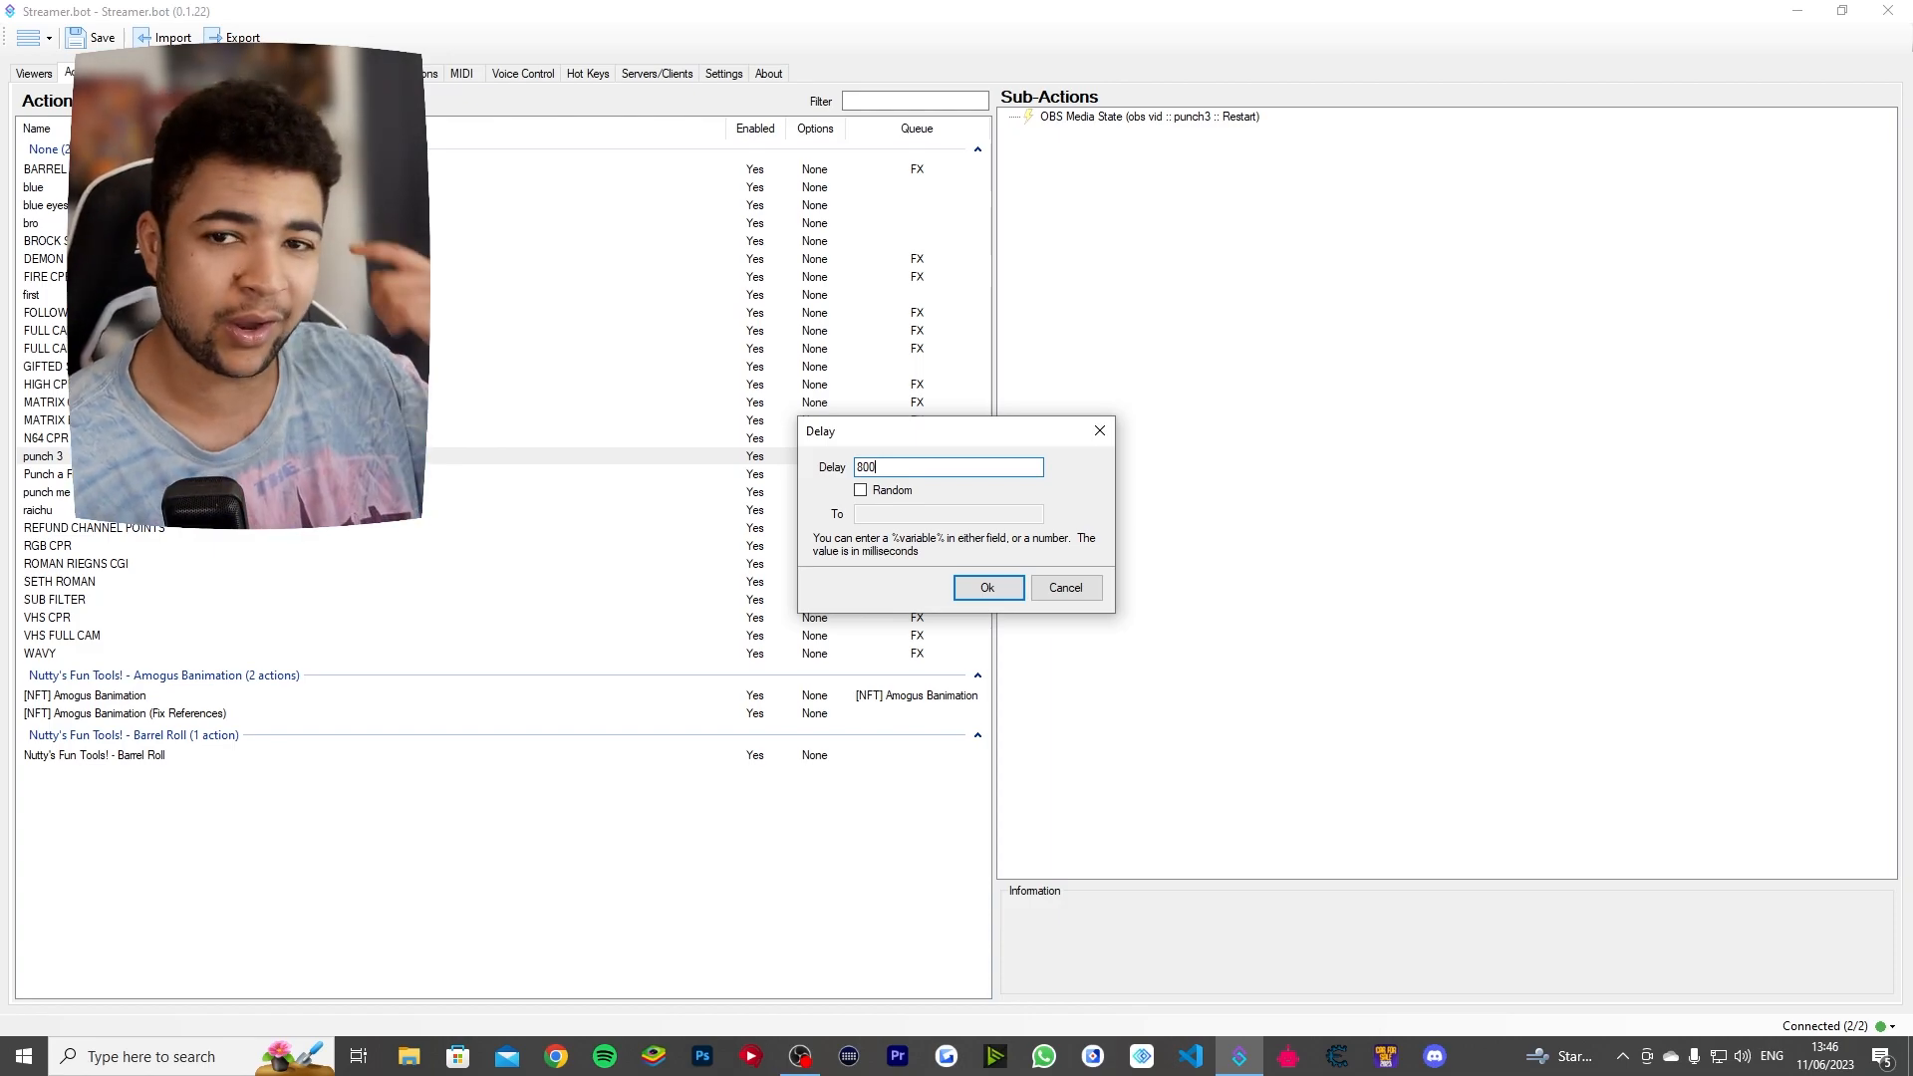
click(990, 587)
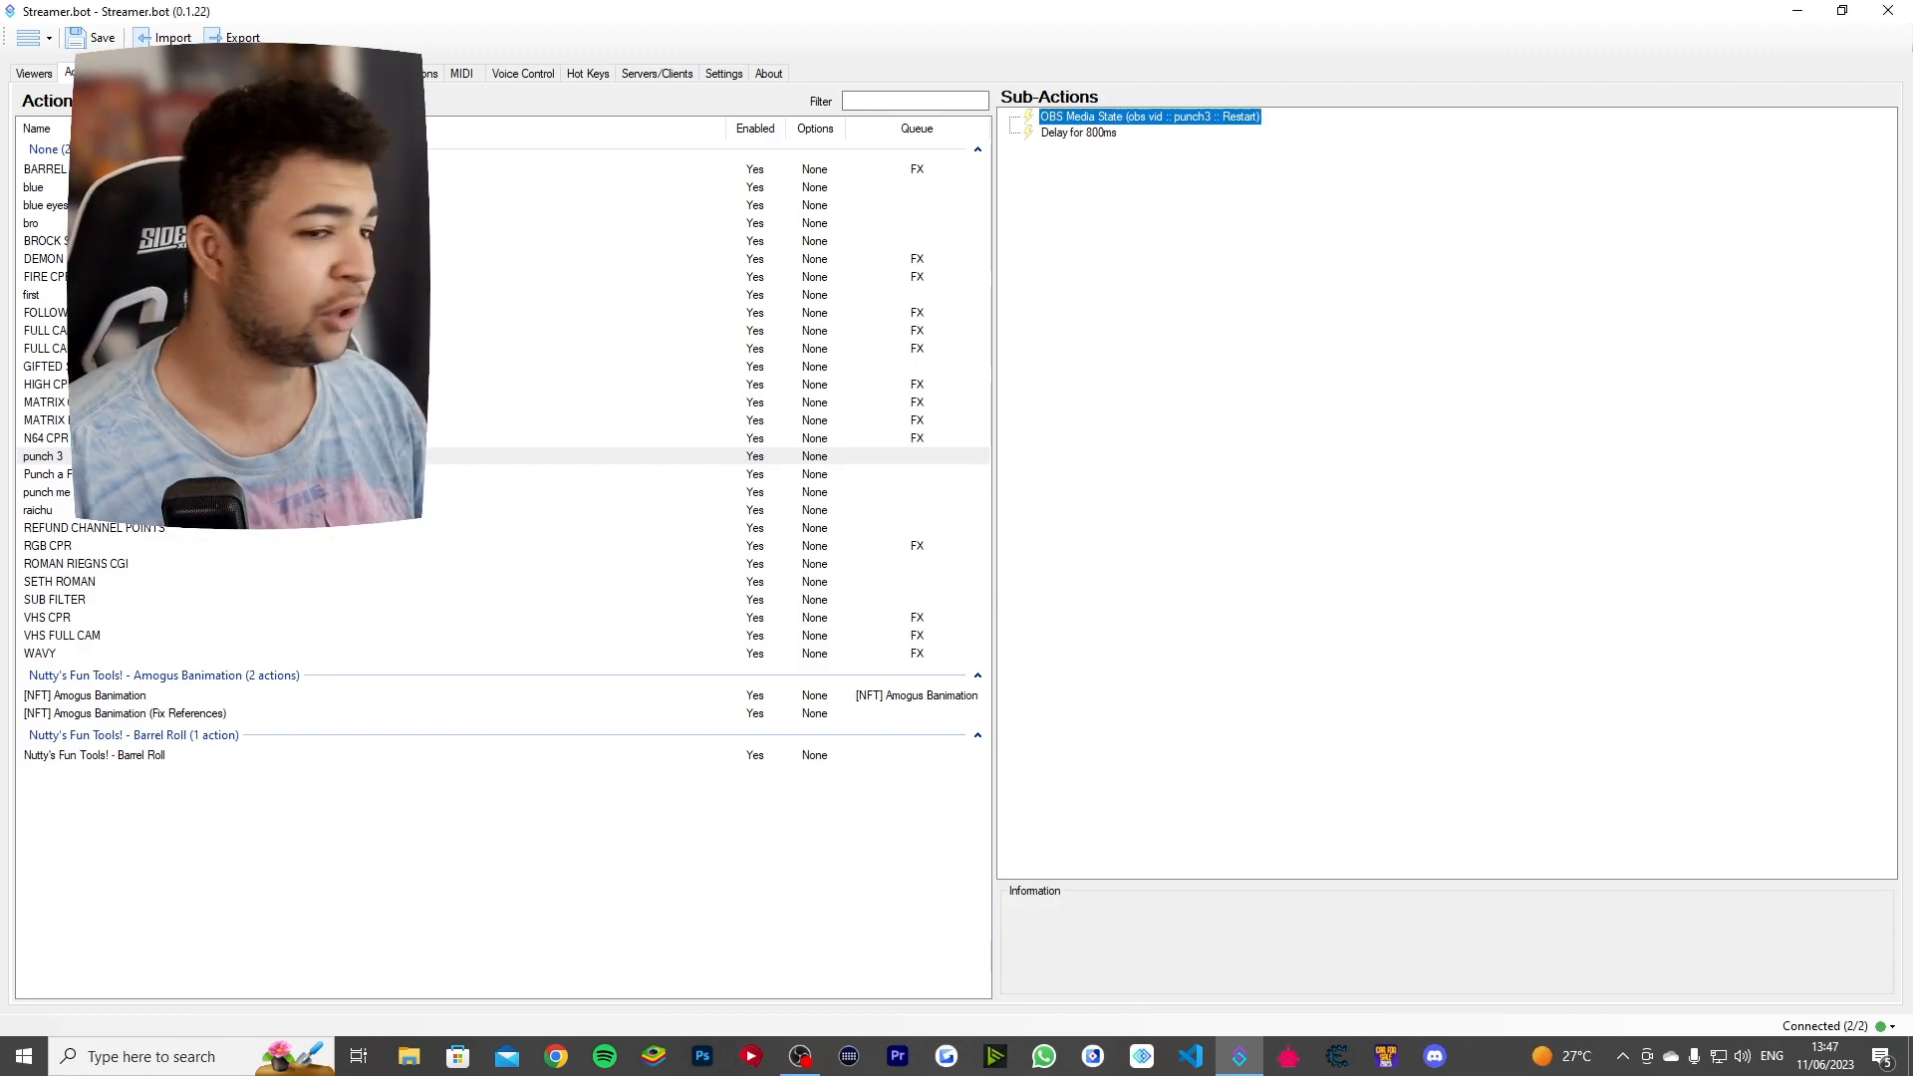
Step: Start a new Twitch channel point reward titled PUNCH 3 with a cost of 10
click(269, 74)
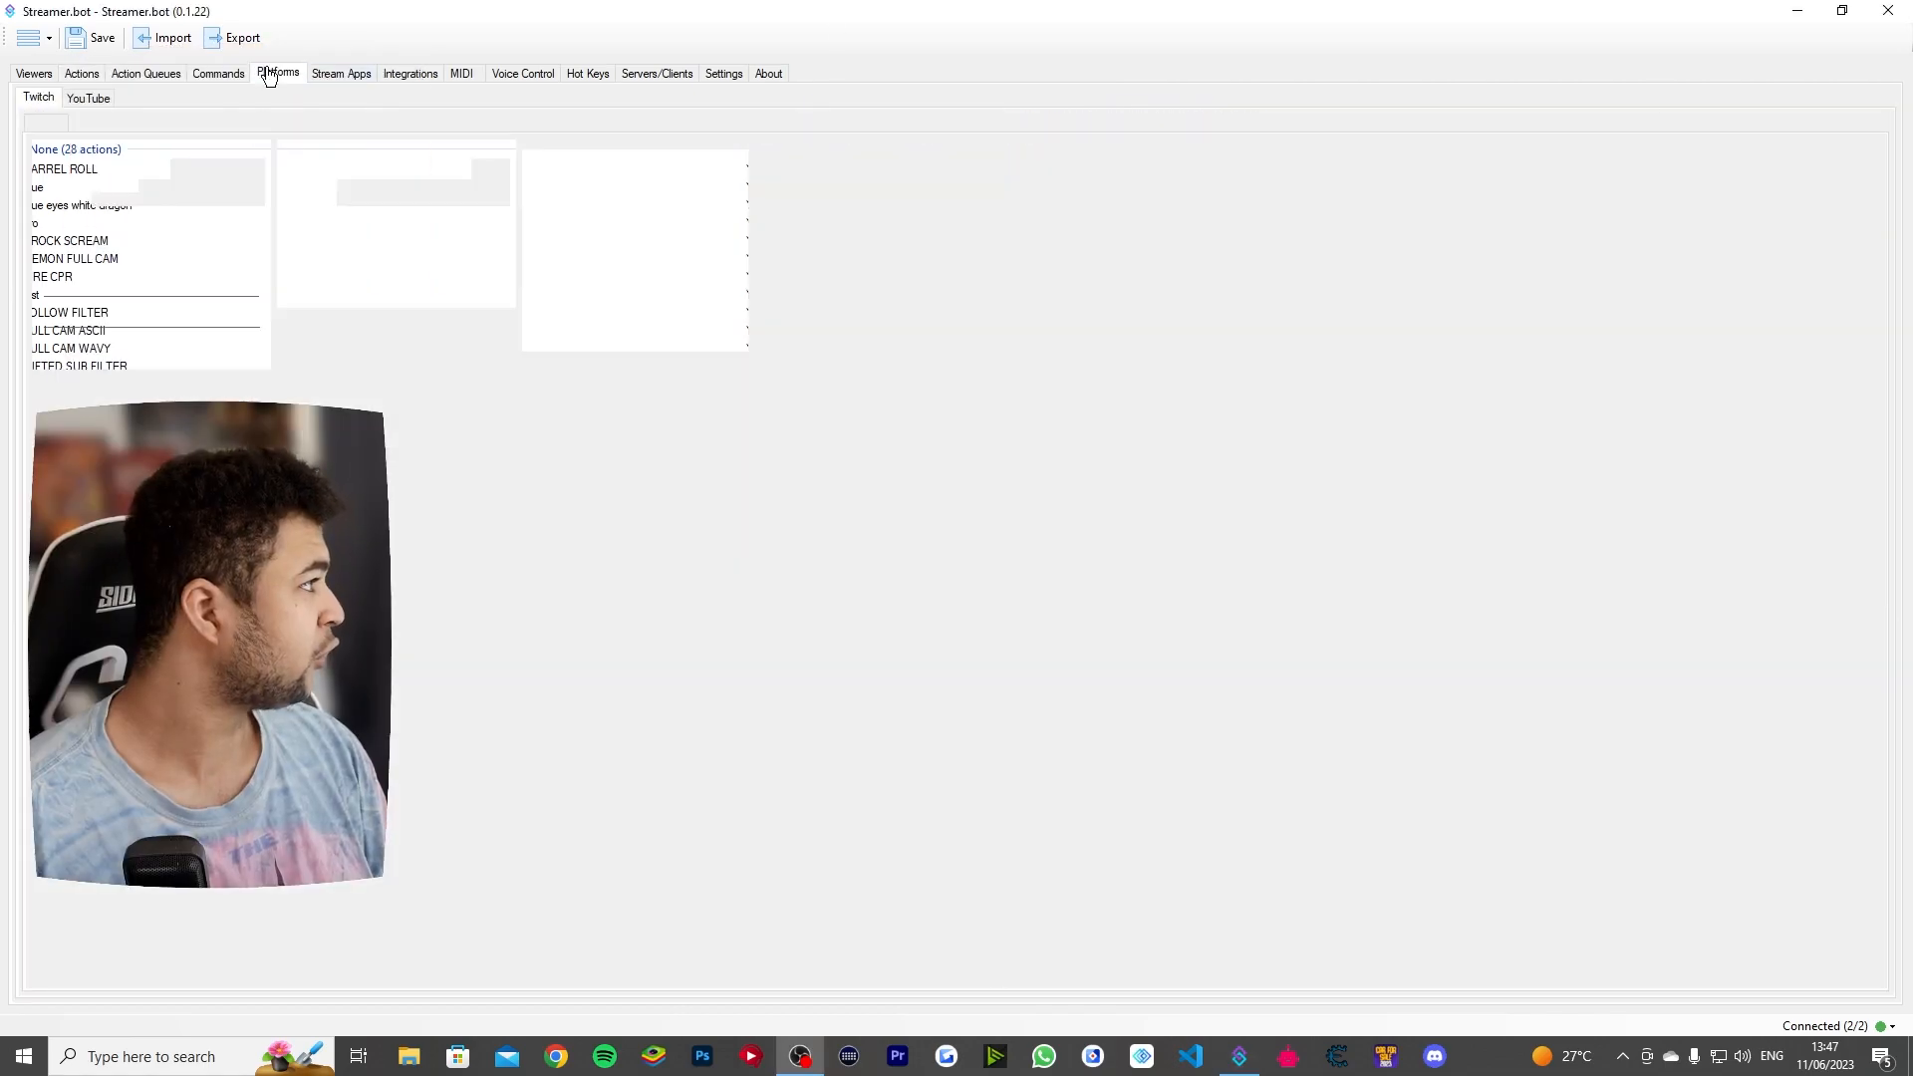
click(125, 122)
right_click(1000, 399)
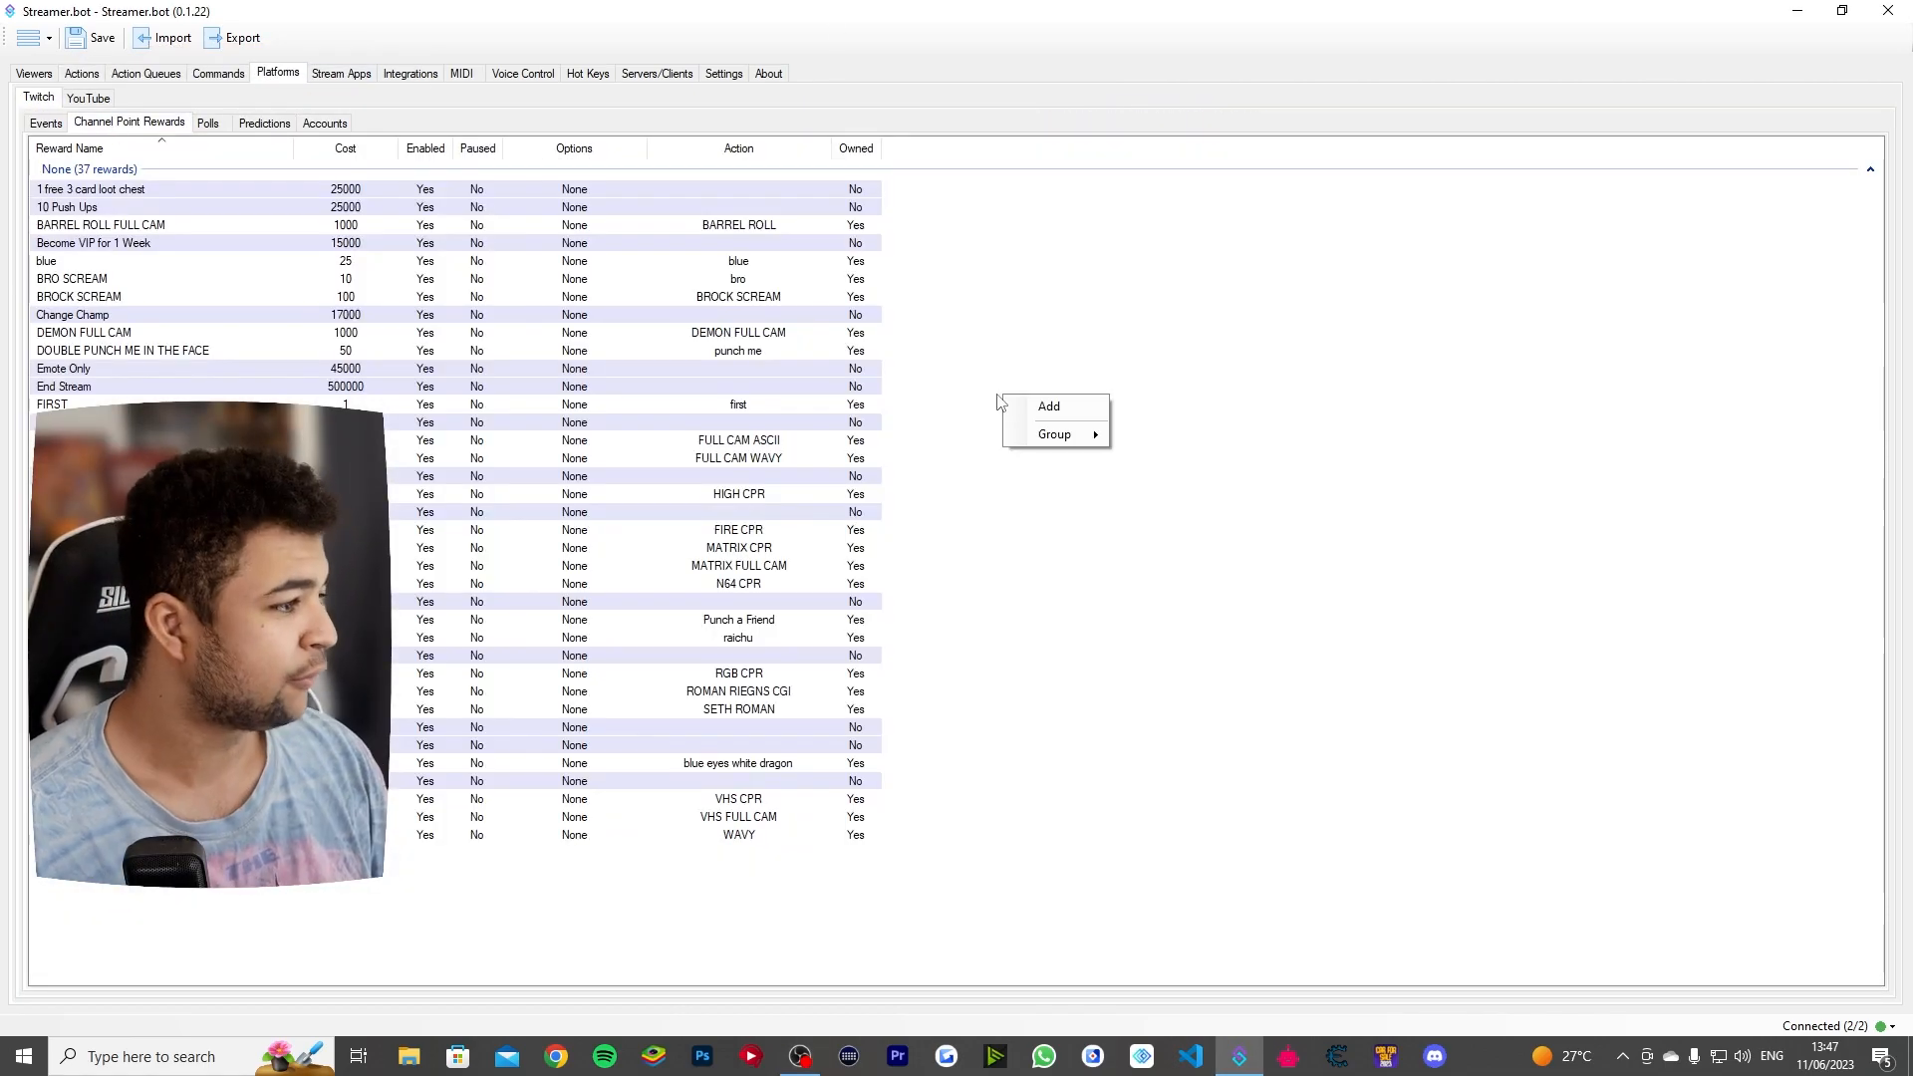
click(1046, 406)
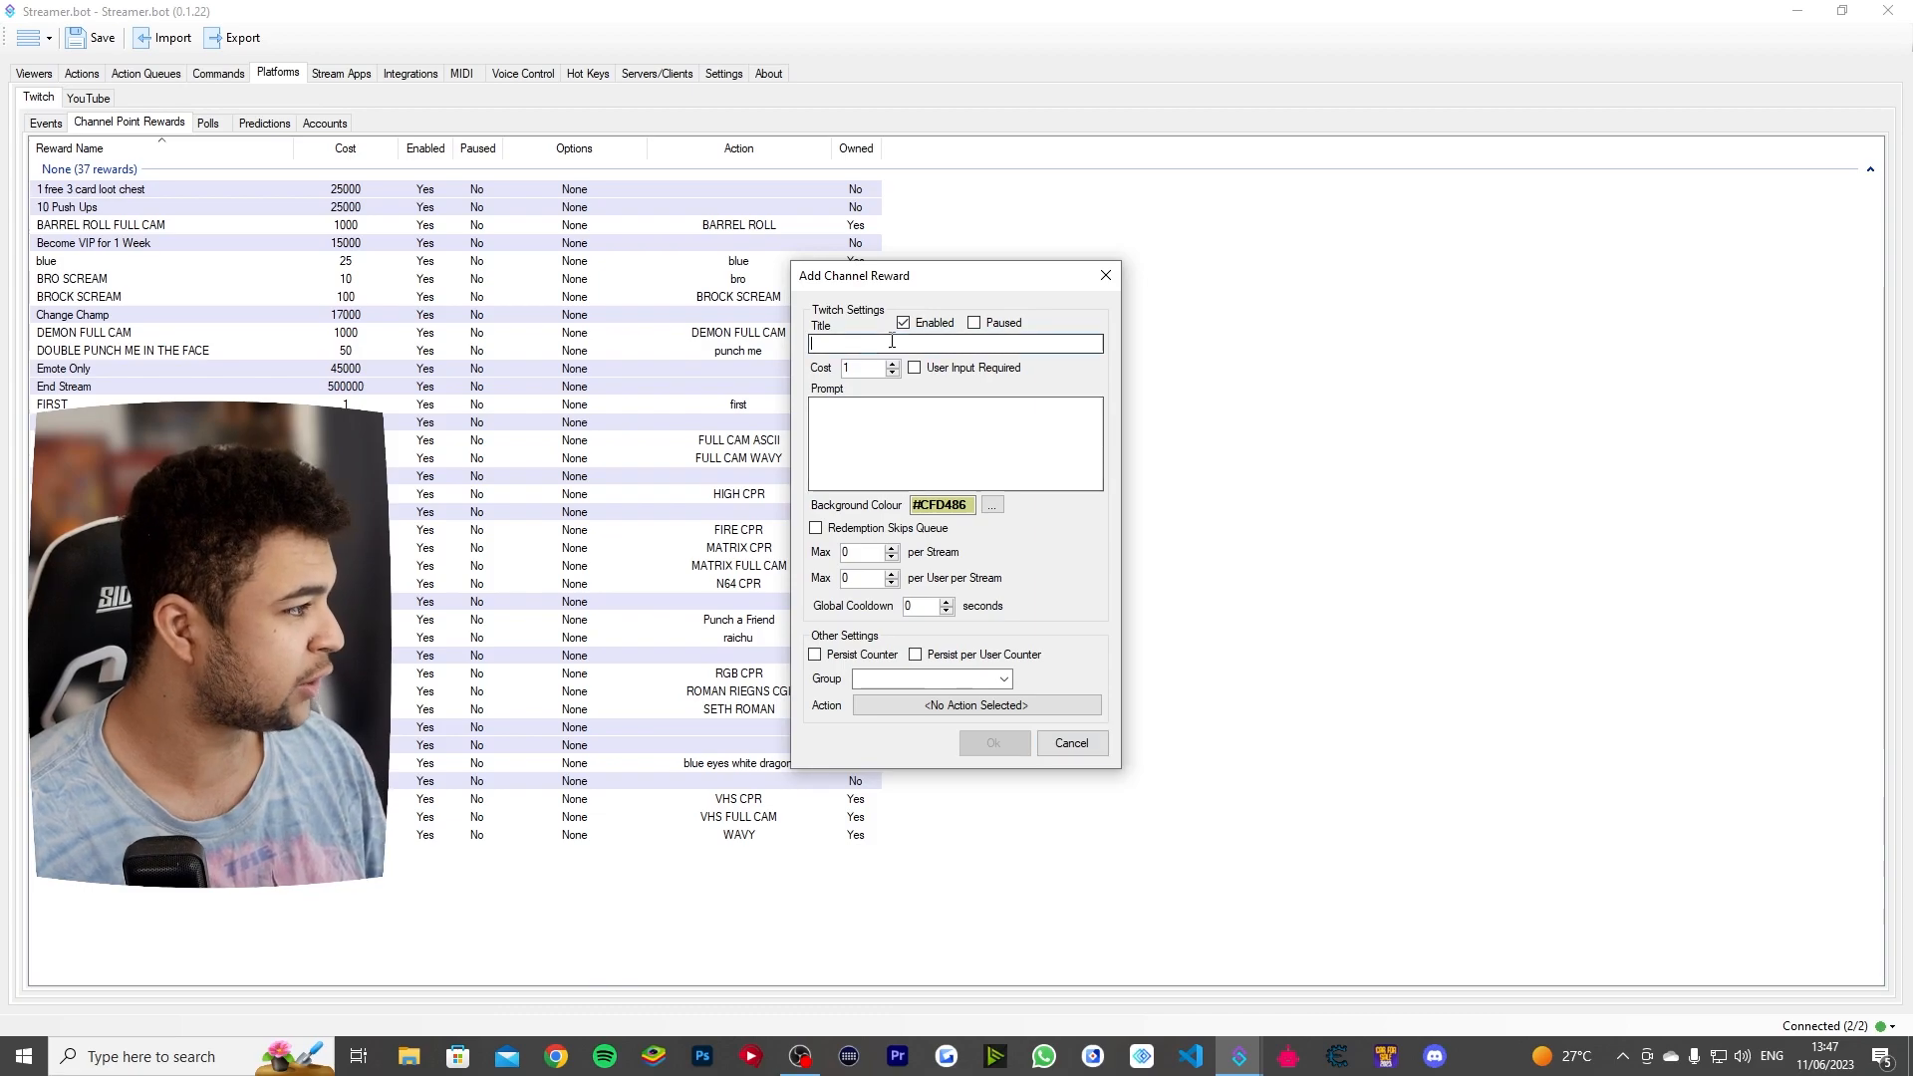
text(PUNCH 3)
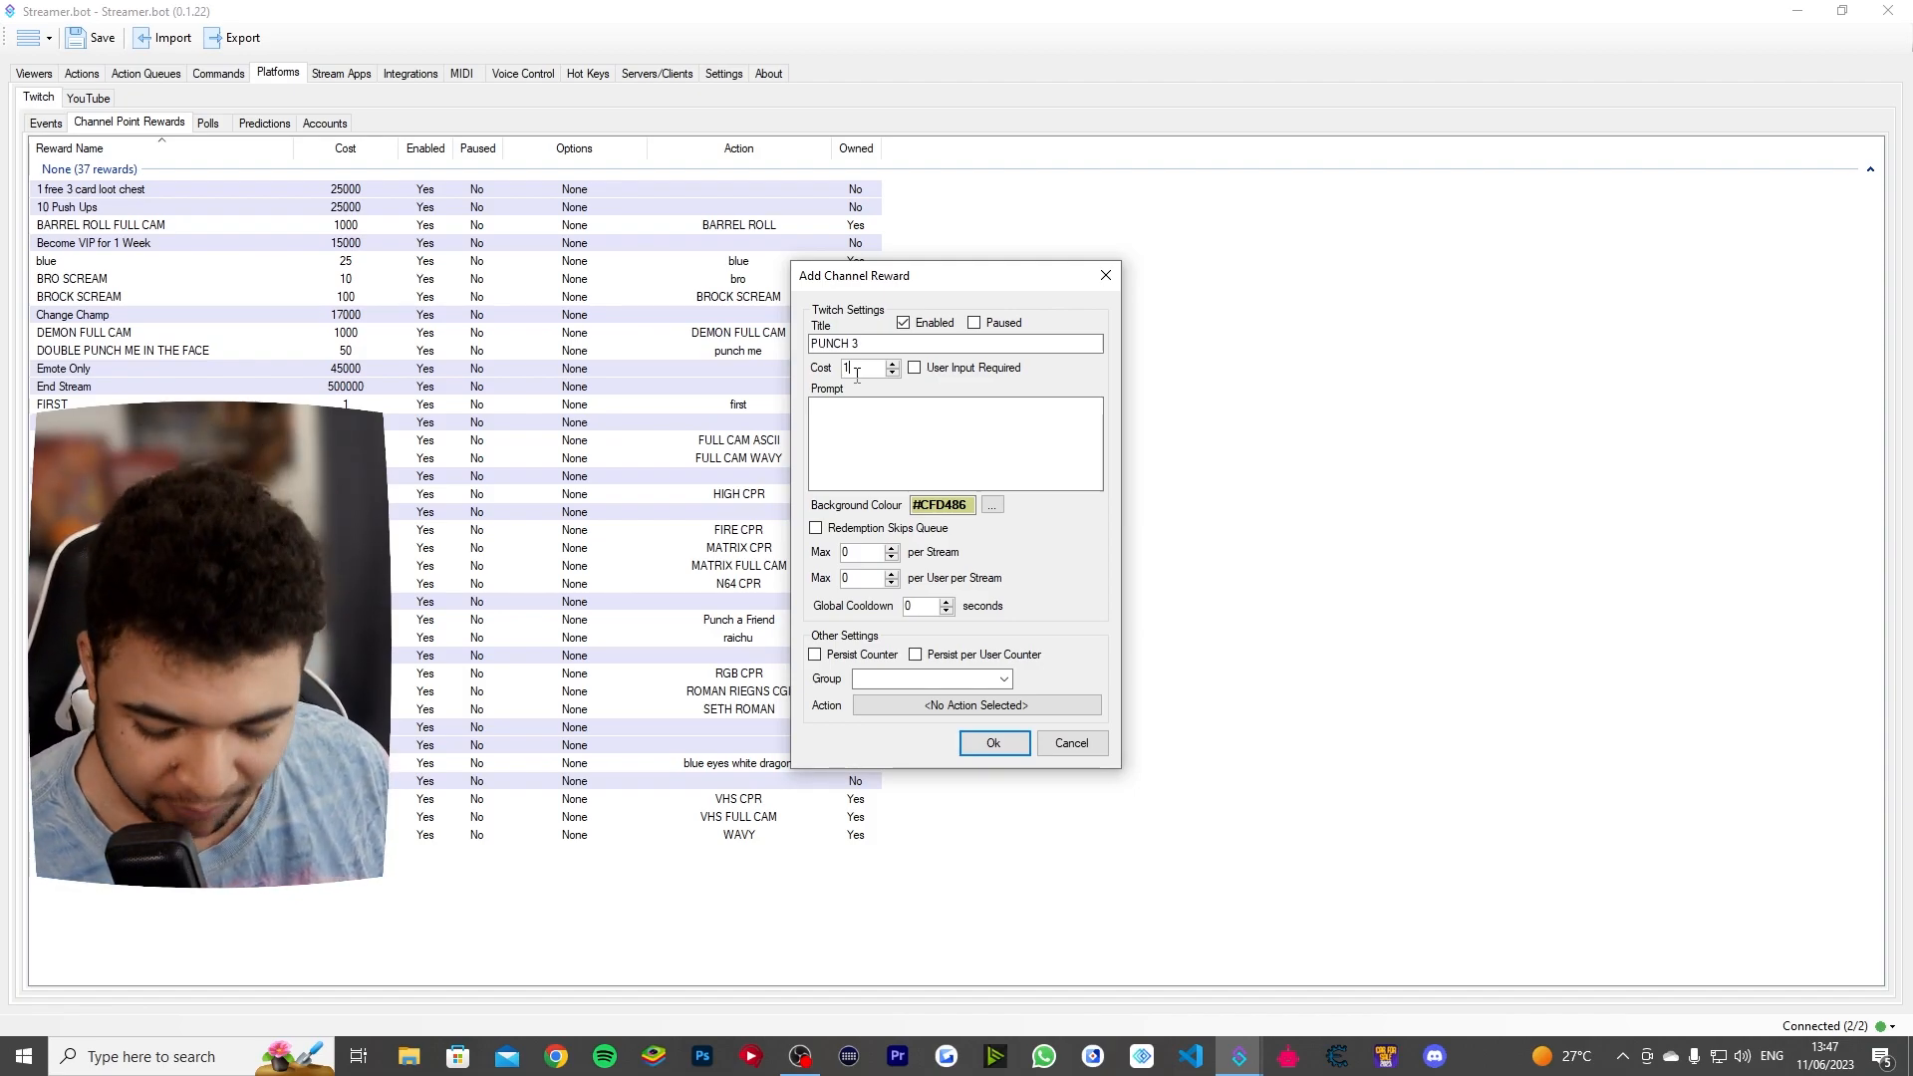
text(0)
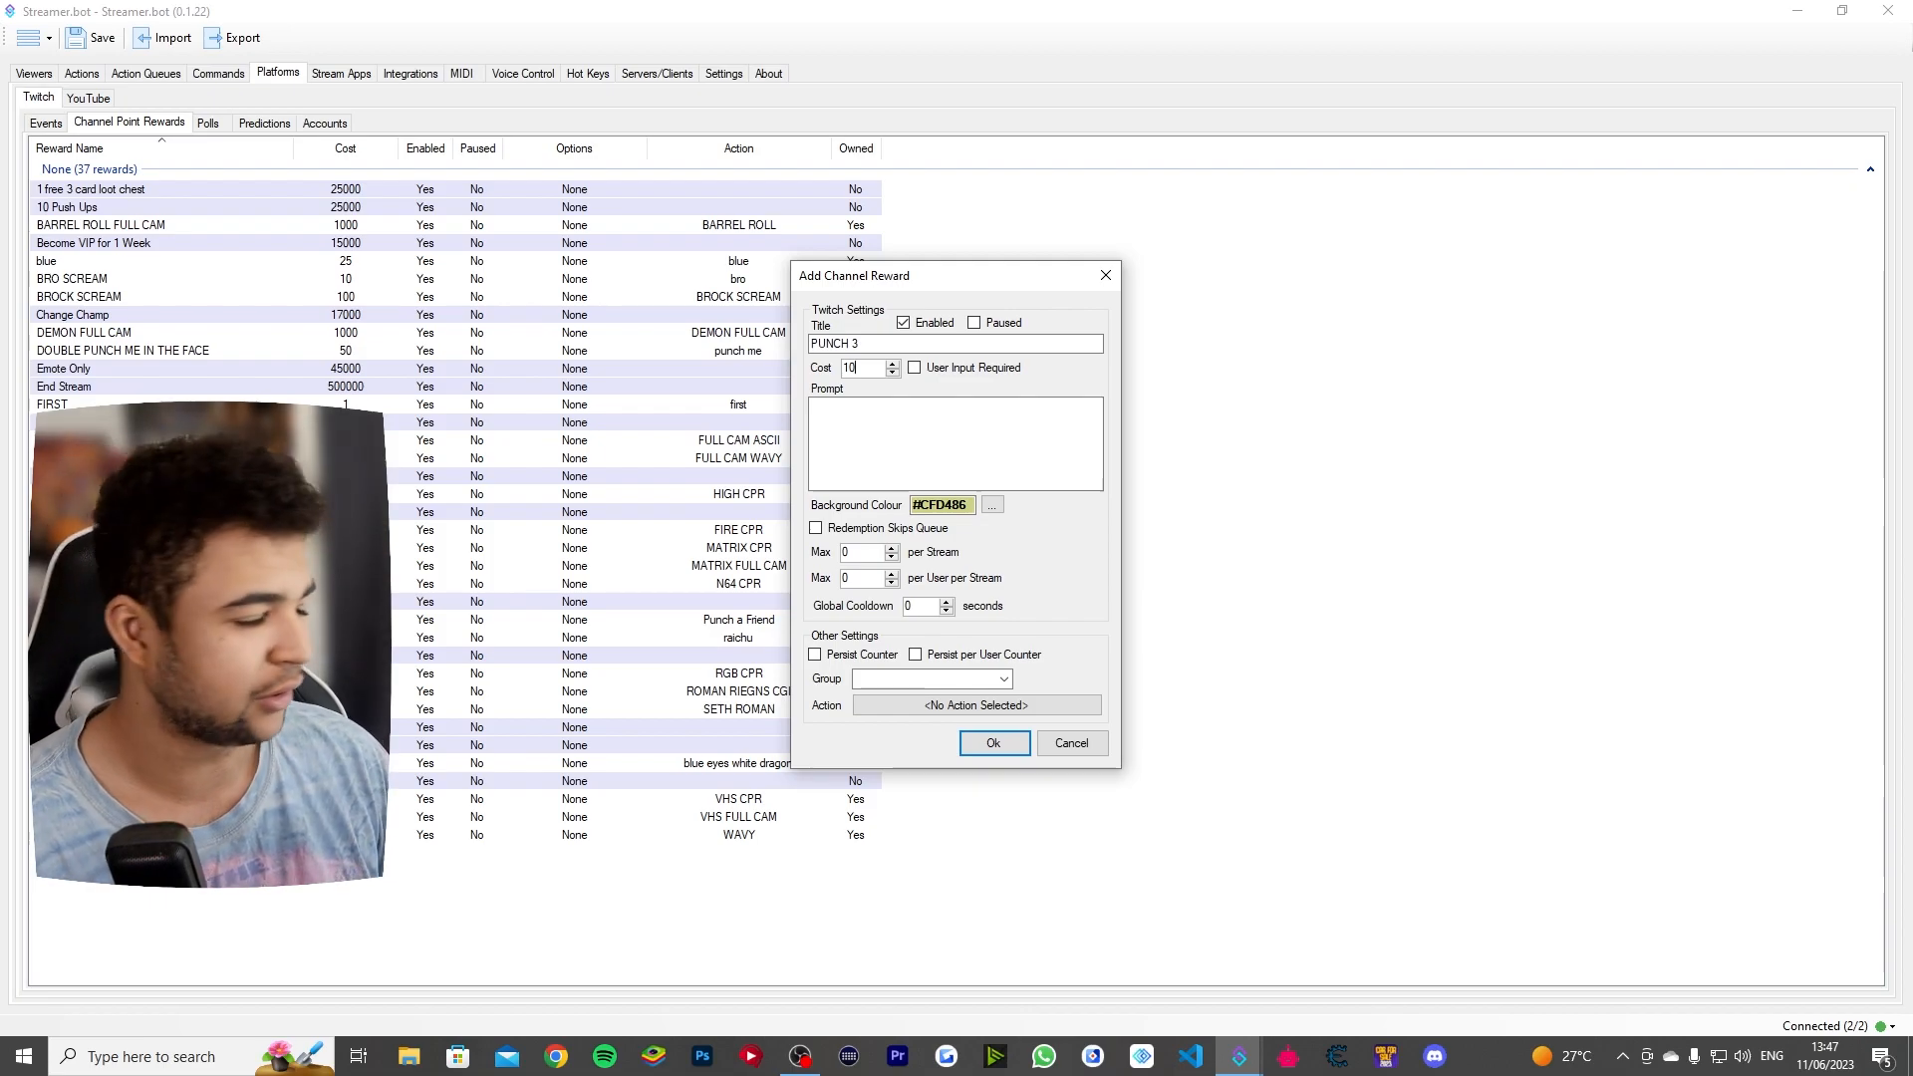
Step: Enter the reward's prompt as "THIS WILL MAKE YOU ROND HOUSE PUNCH ME!"
click(849, 409)
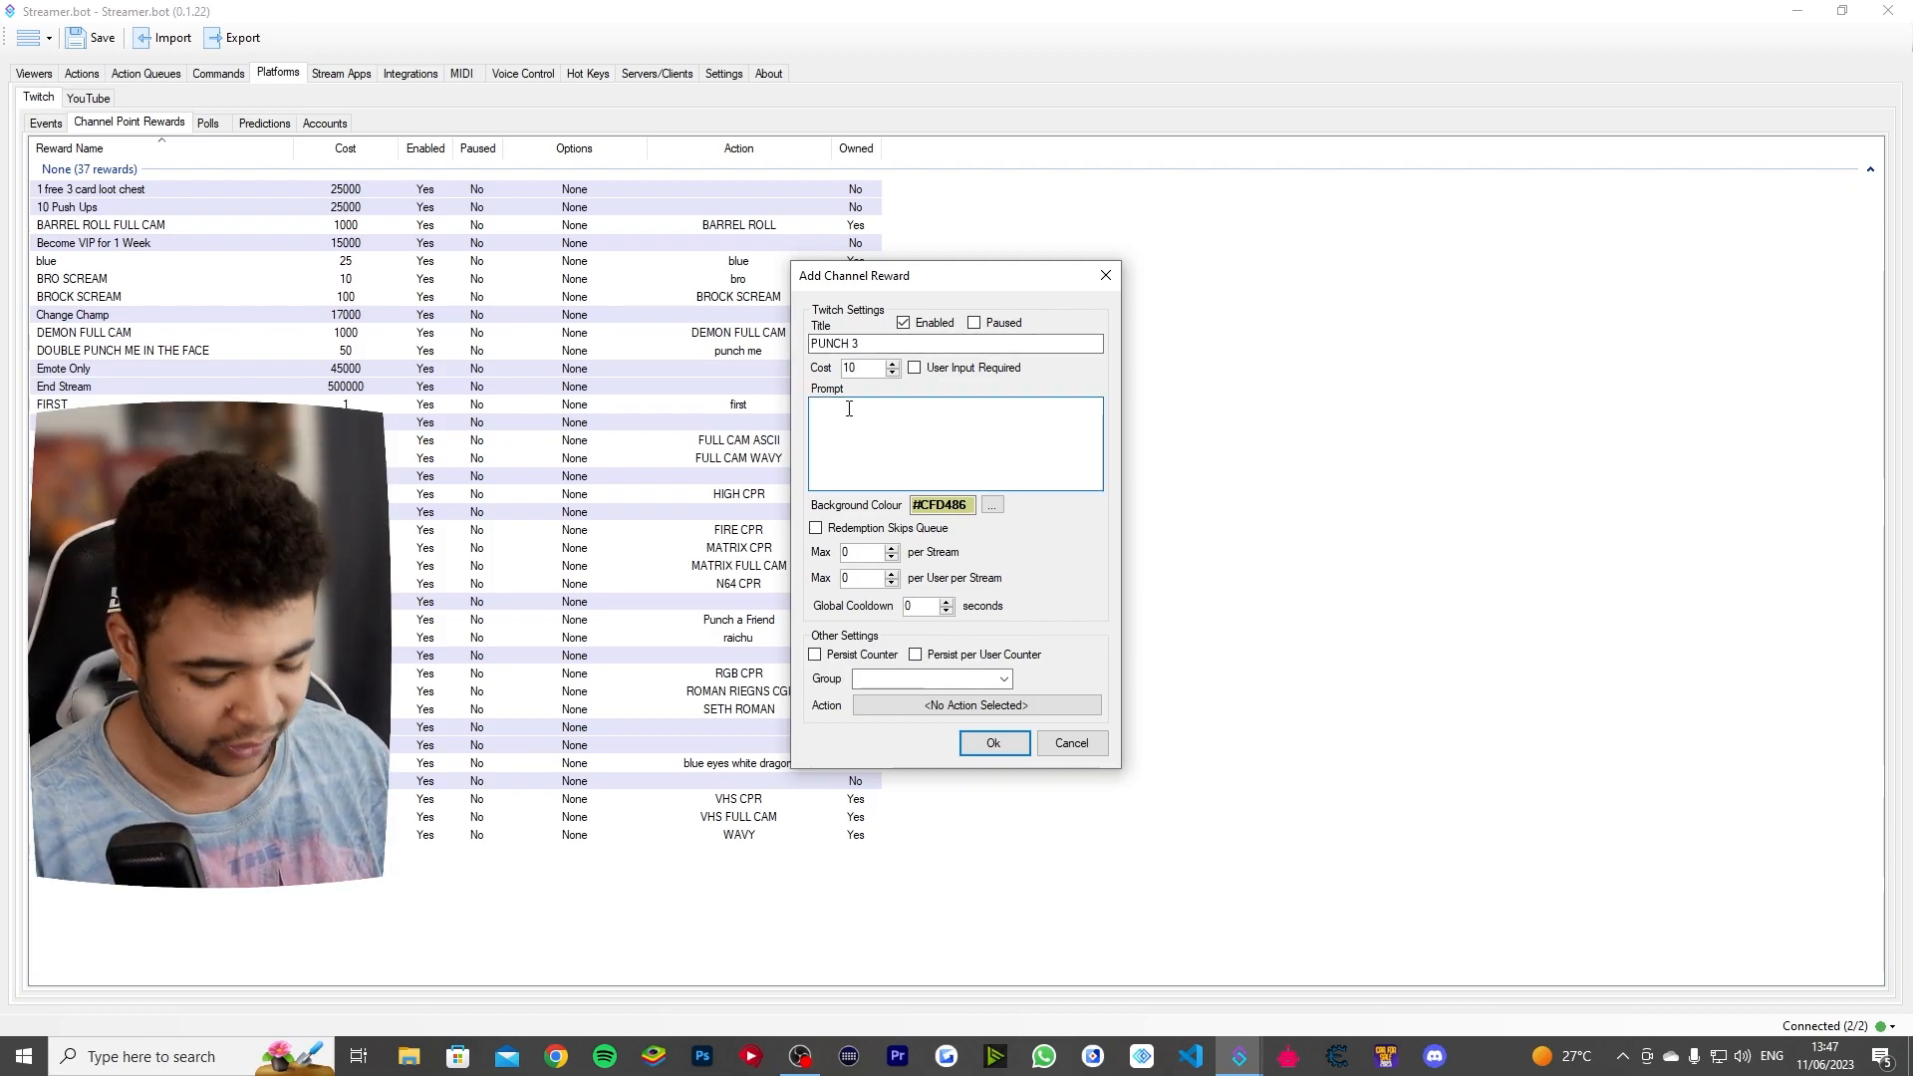
text(THIS WILL MAKE YOU ROND)
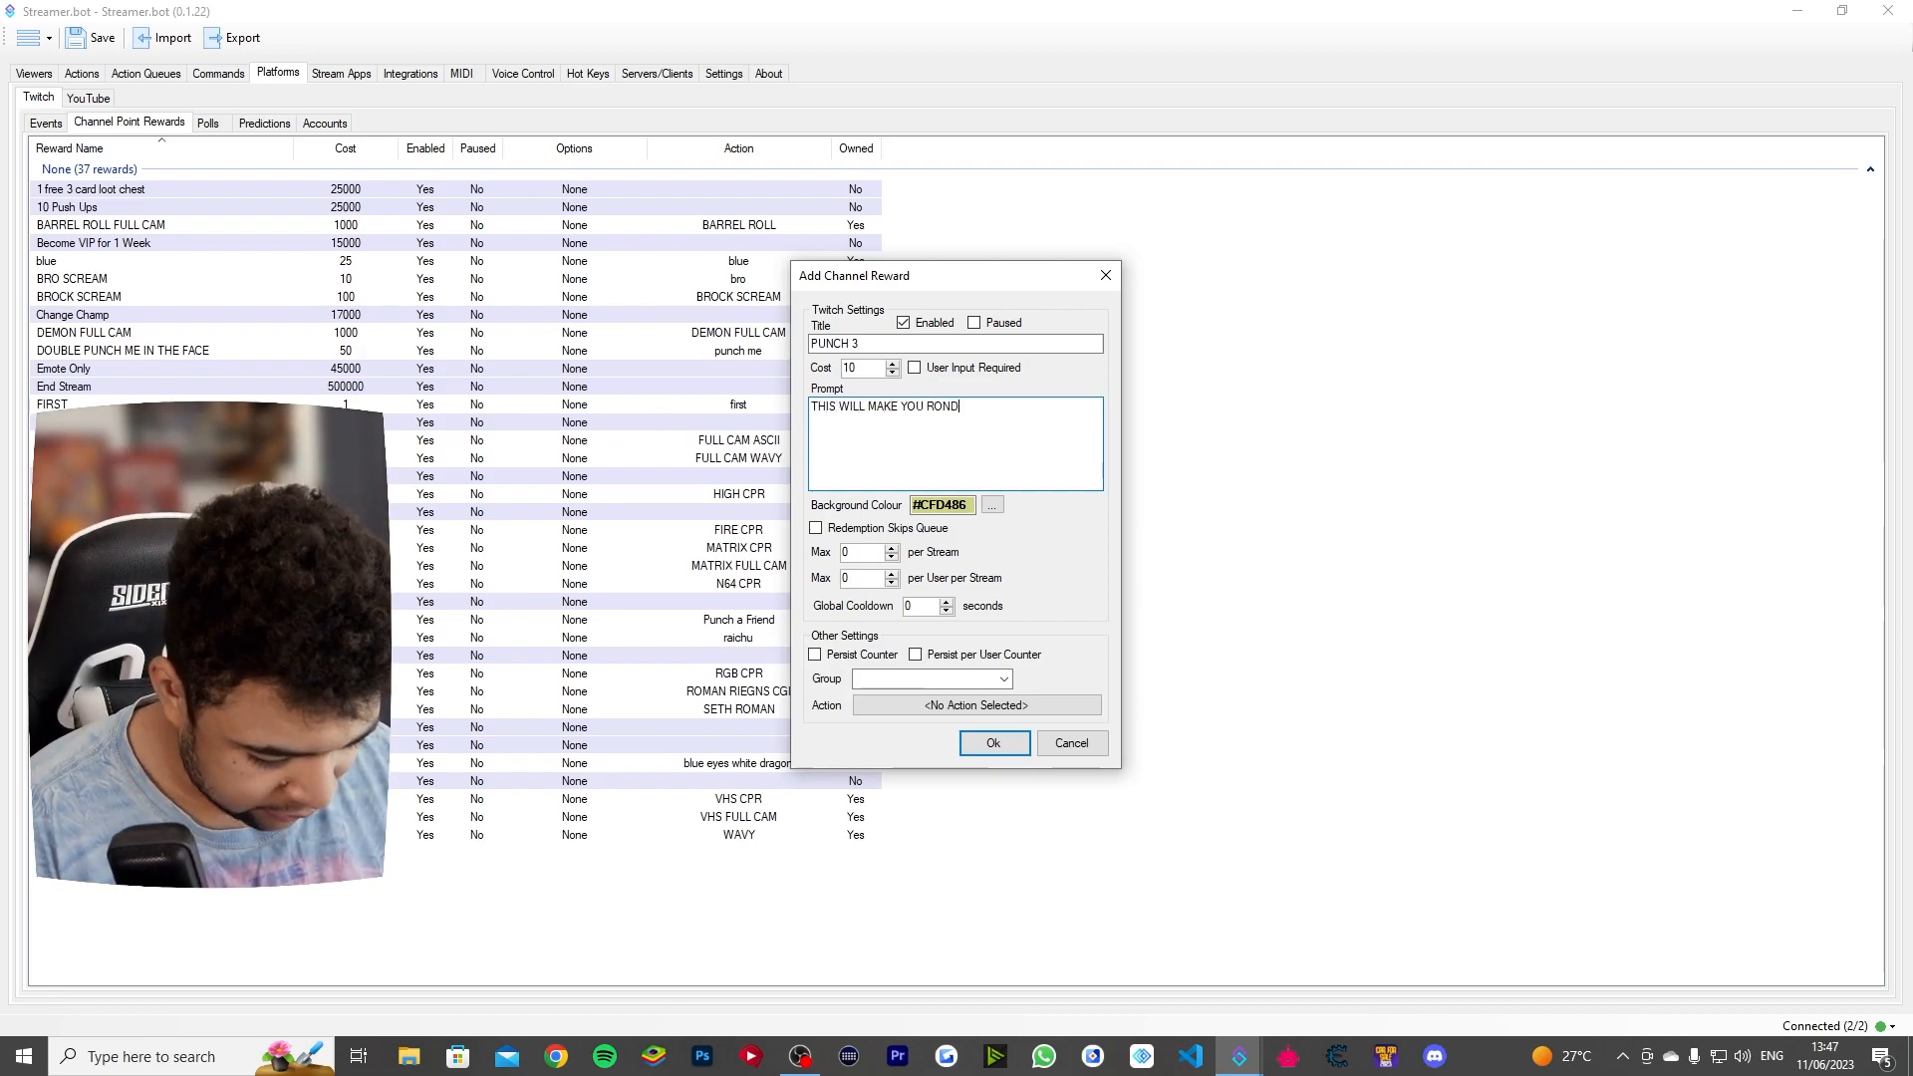
text( HOUSE PUNCH ME!")
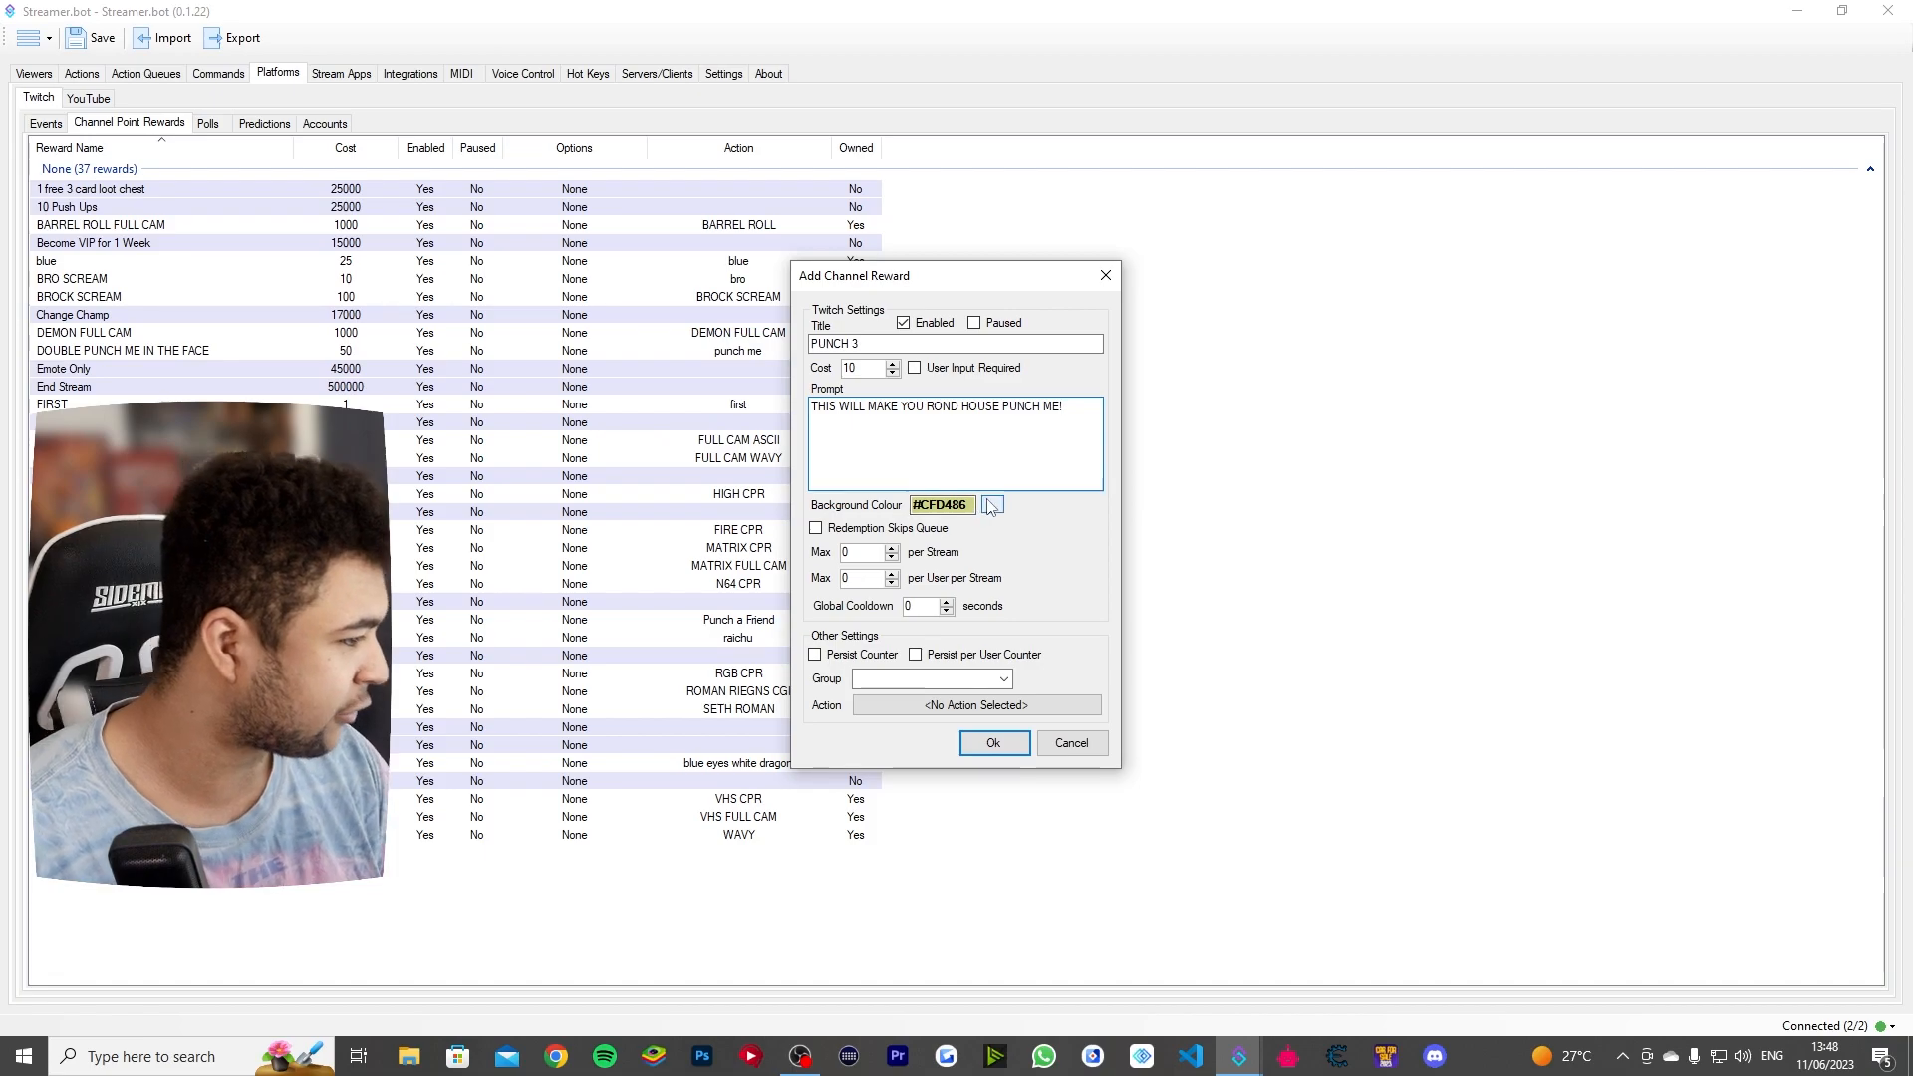
click(988, 505)
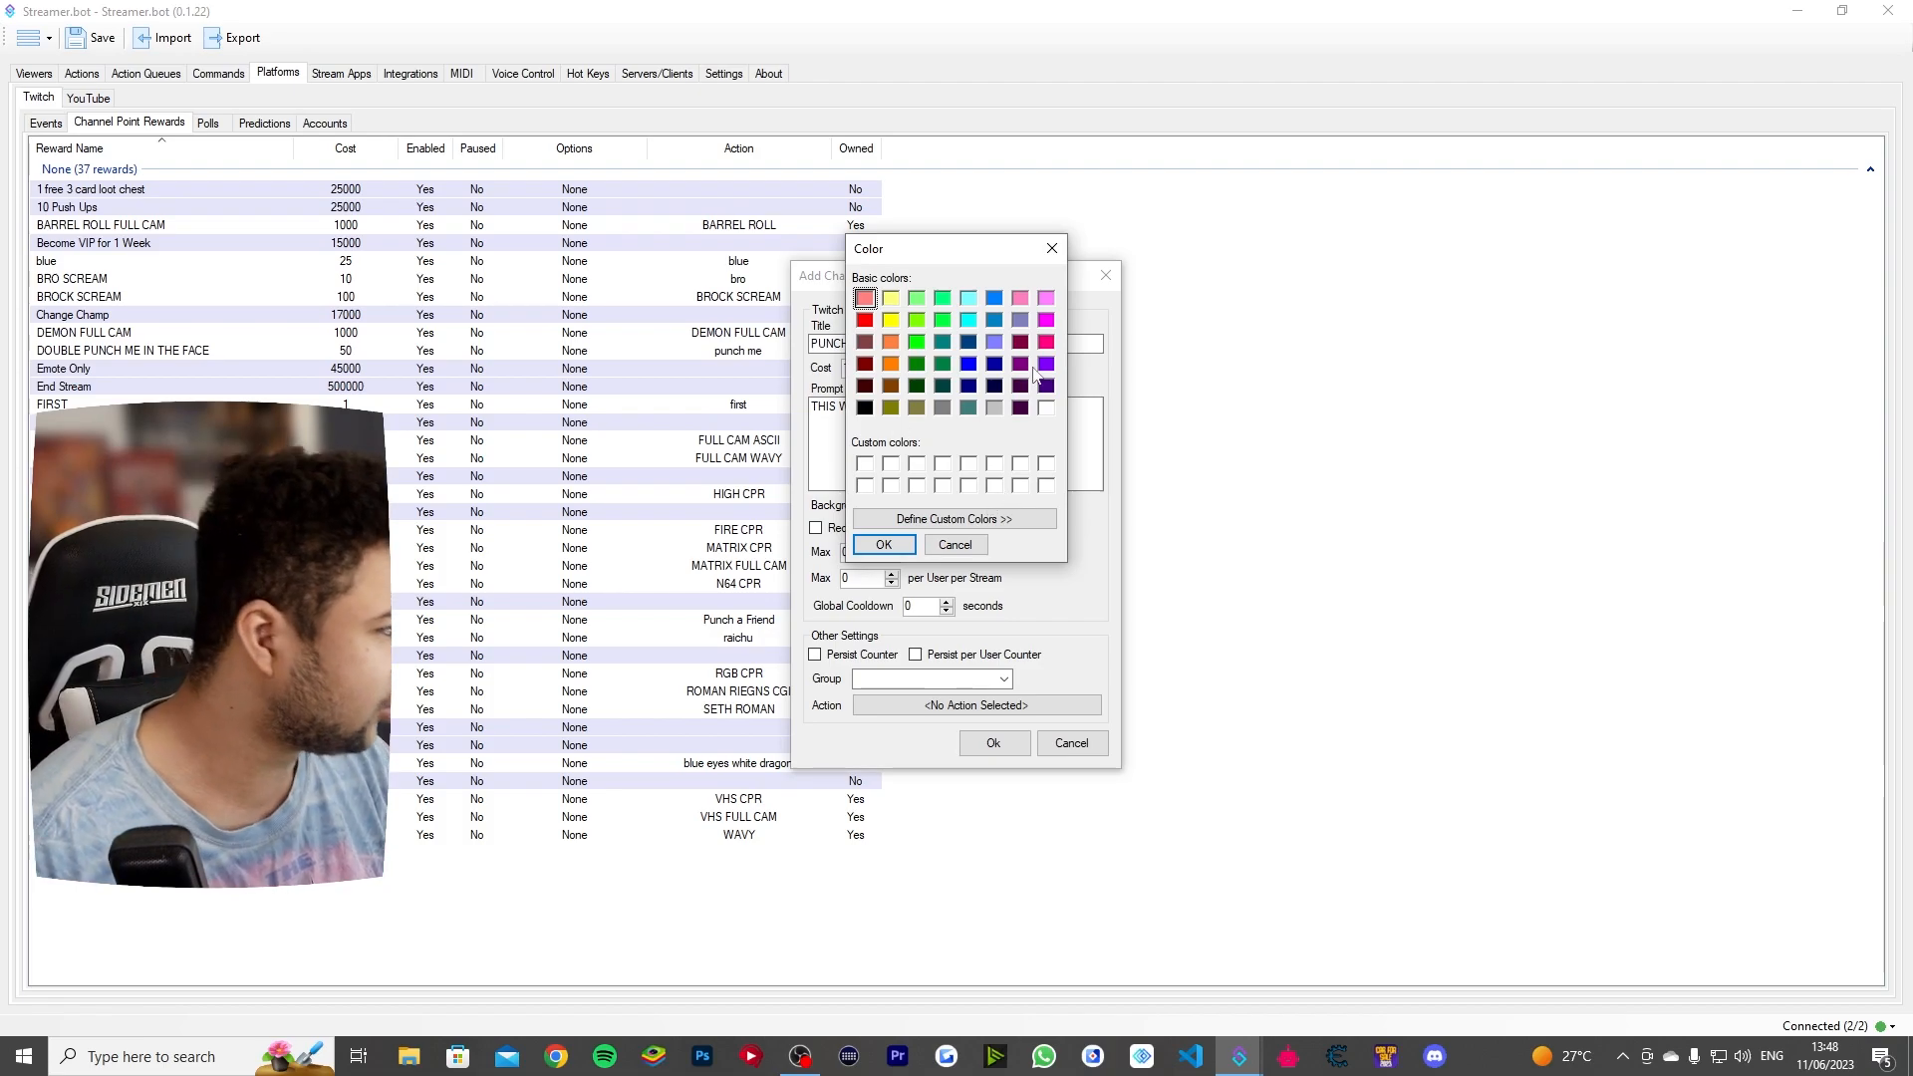
click(1052, 250)
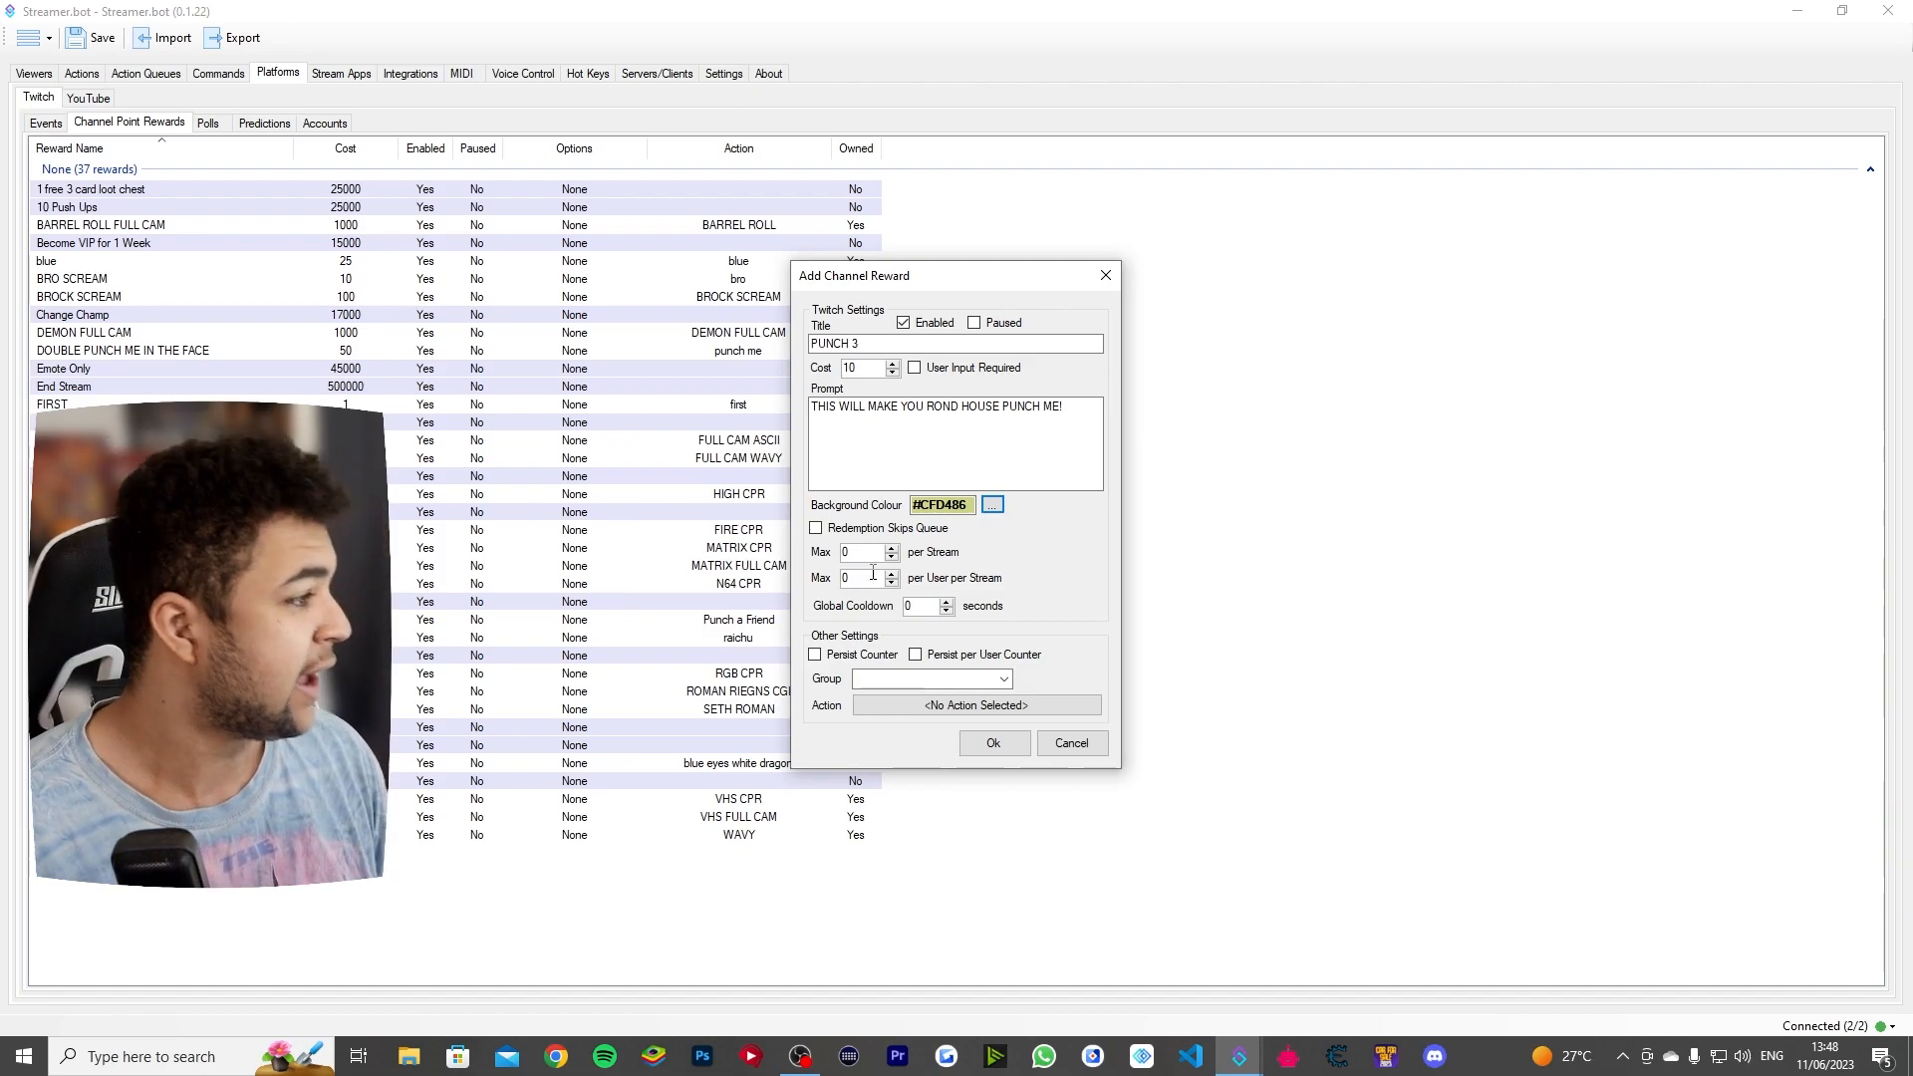
click(873, 573)
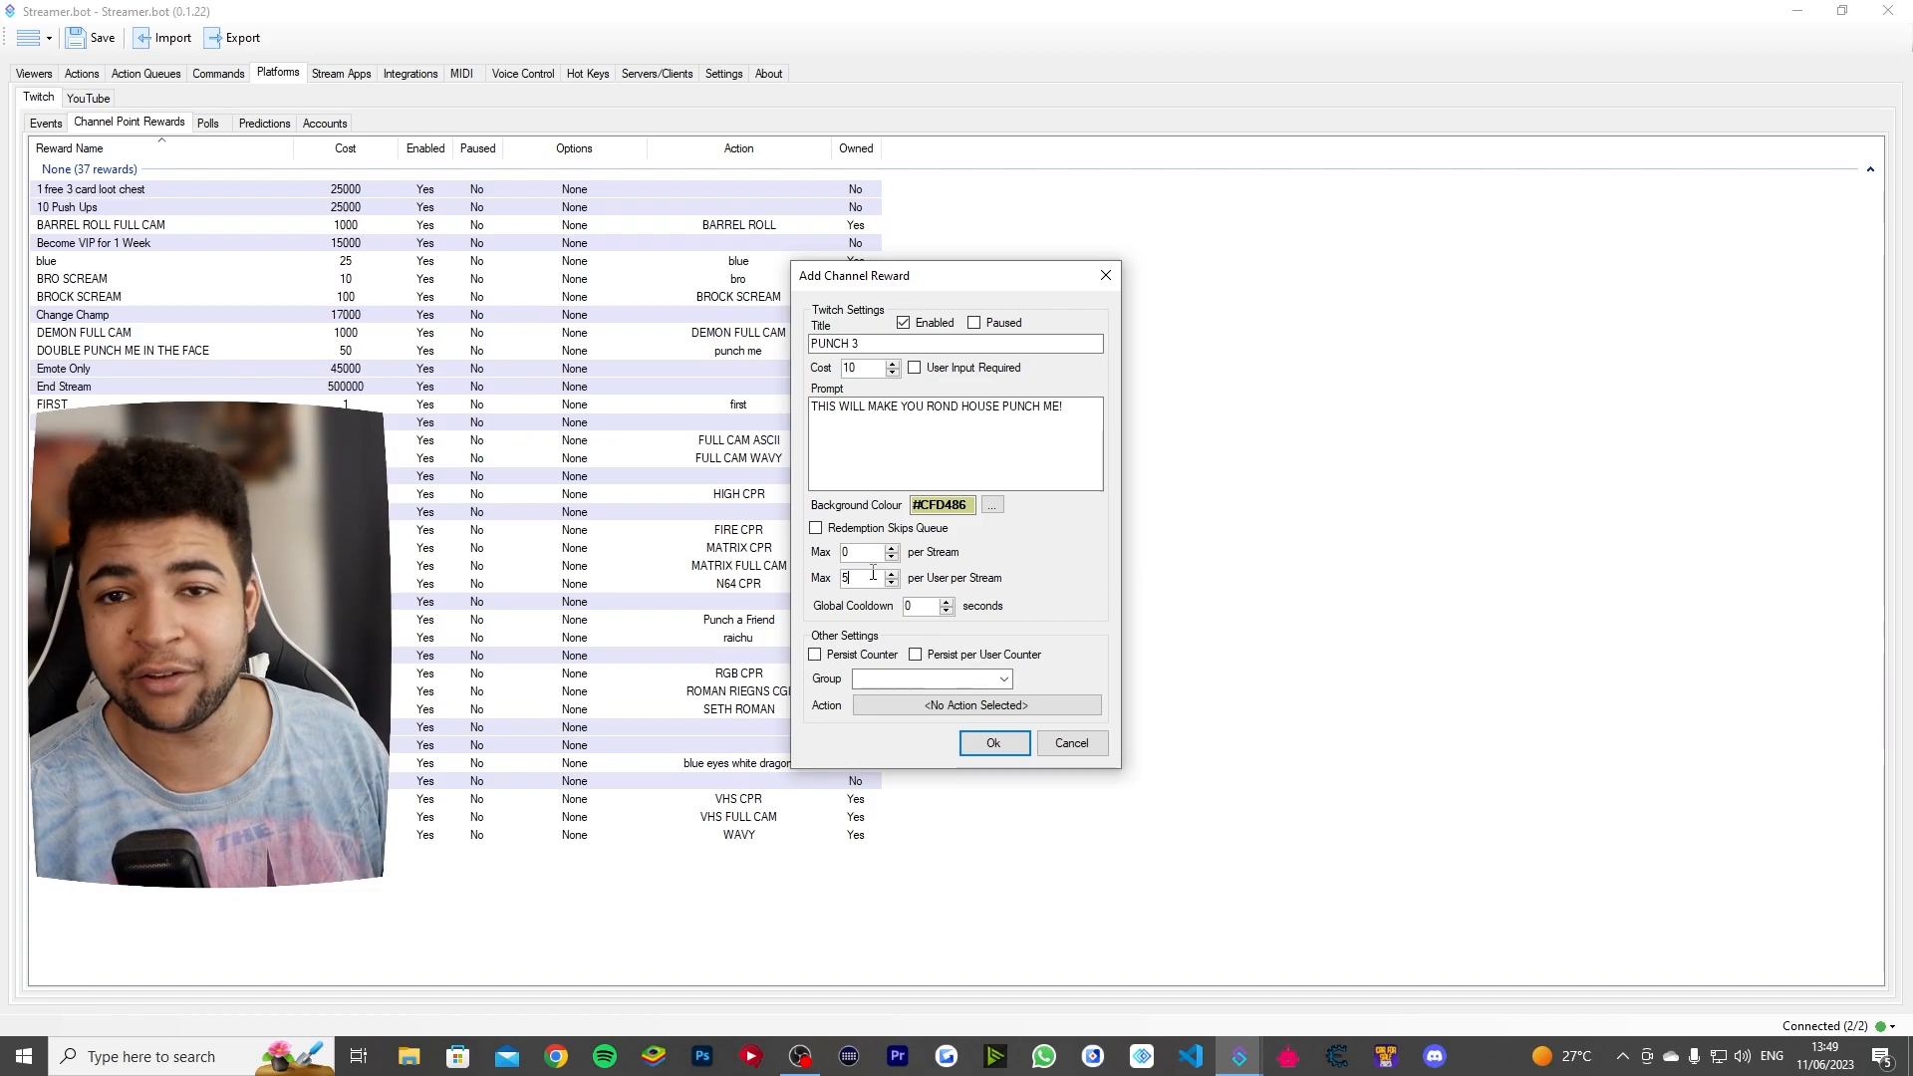
key(BackSpace)
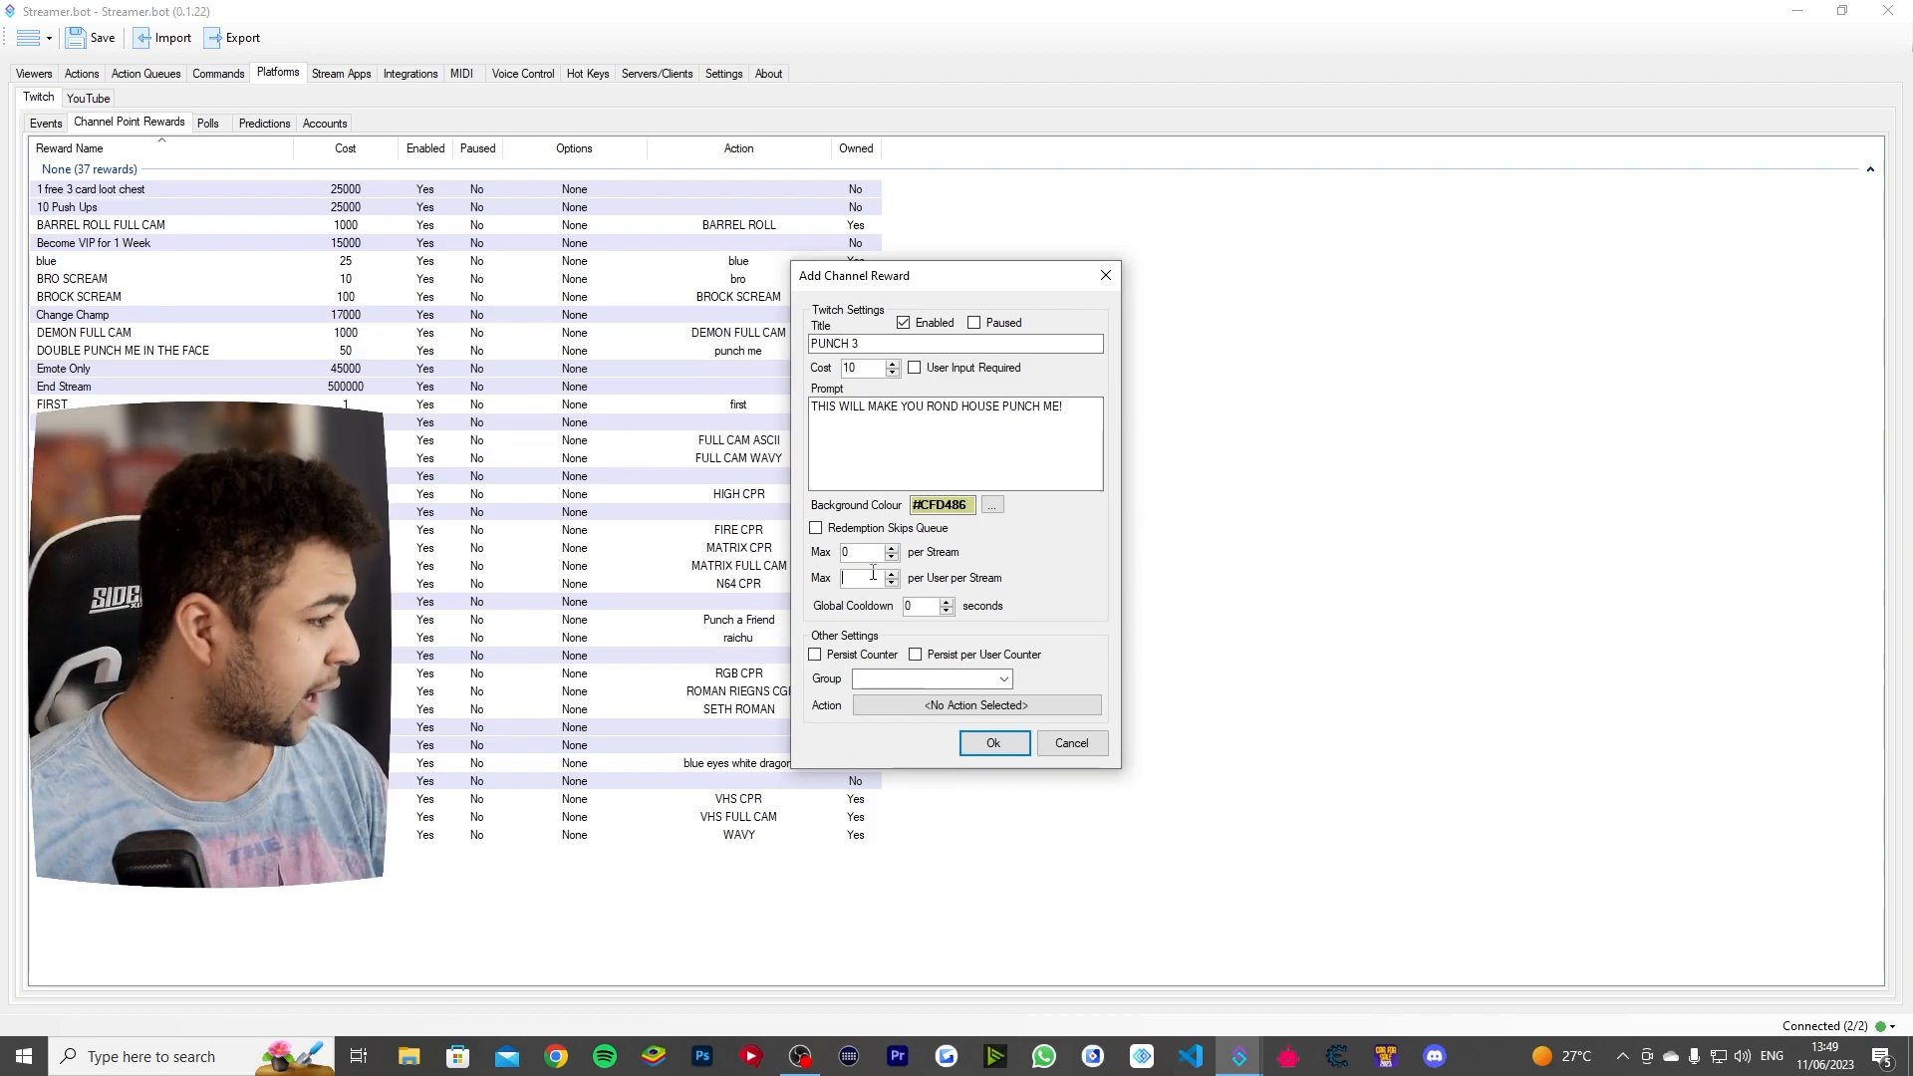
text(0)
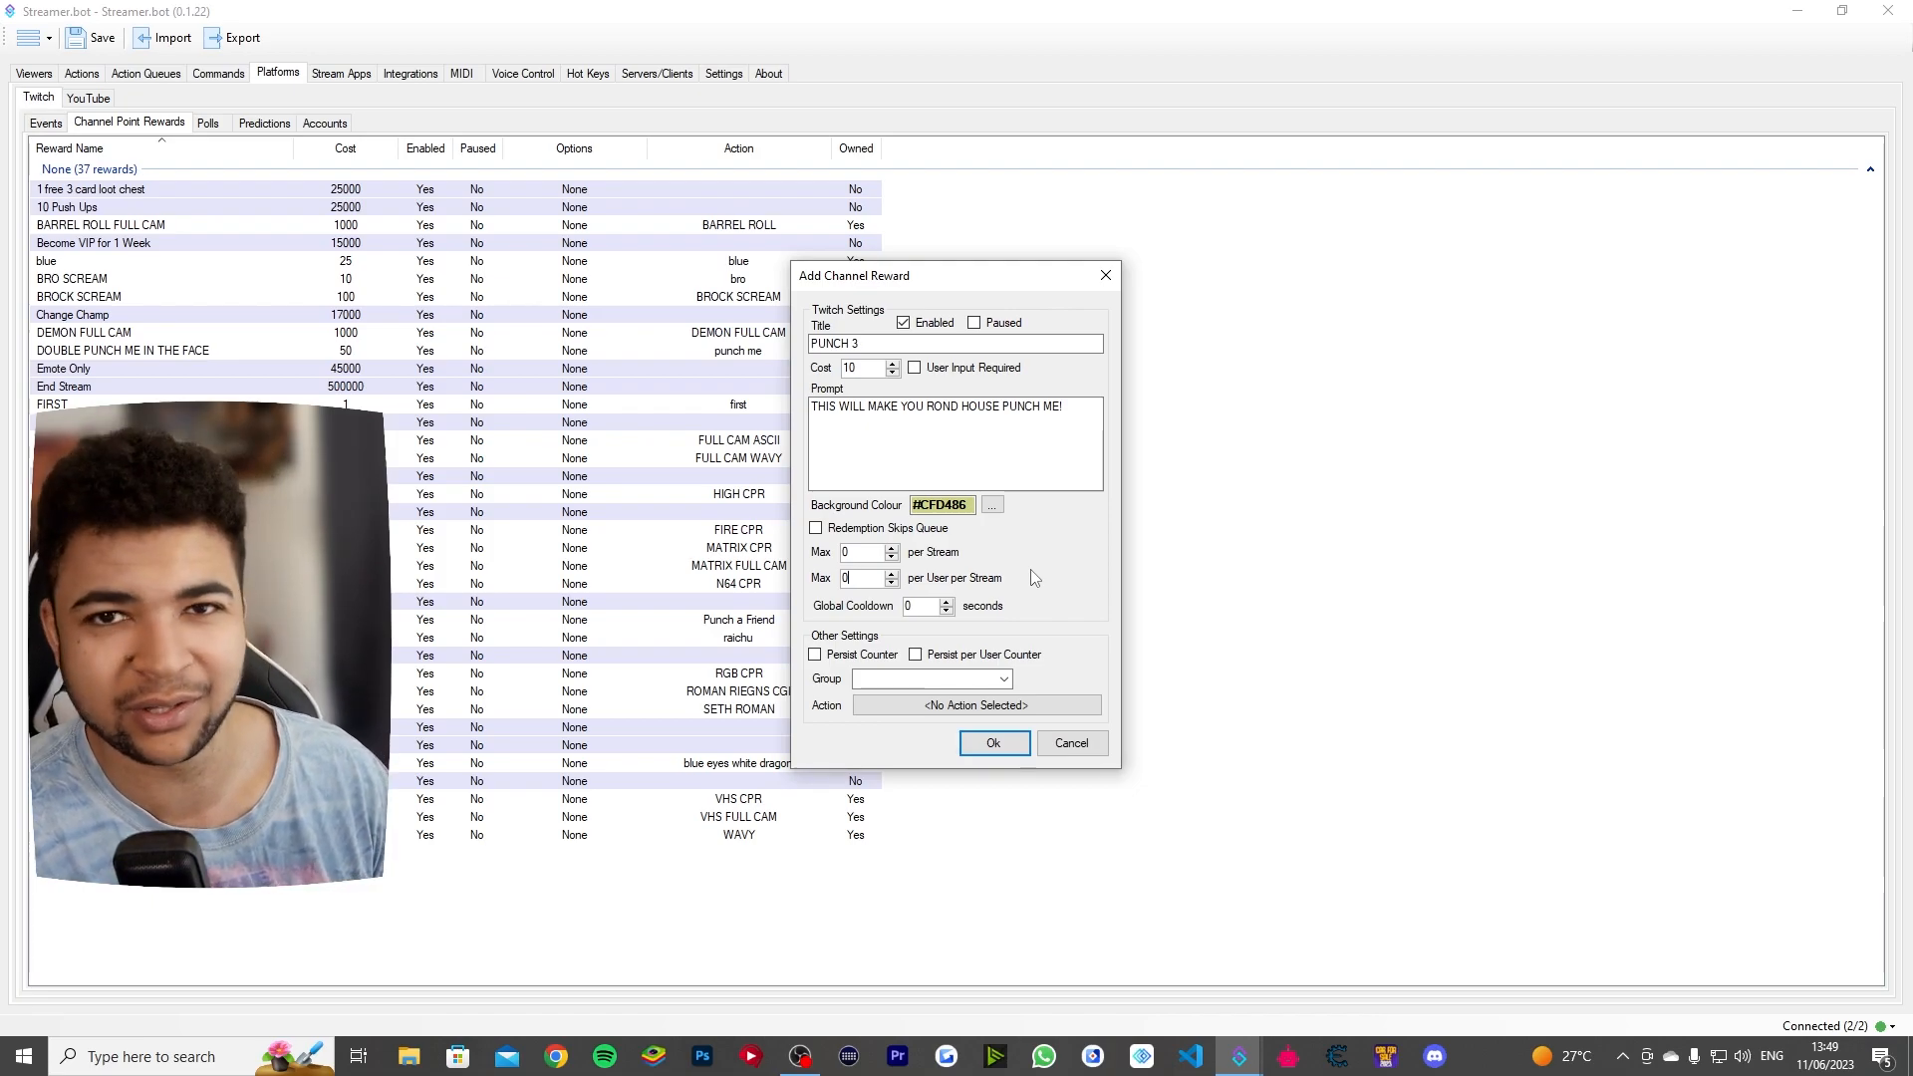
Step: Link the PUNCH 3 reward to the punch 3 action and confirm the new reward
click(927, 708)
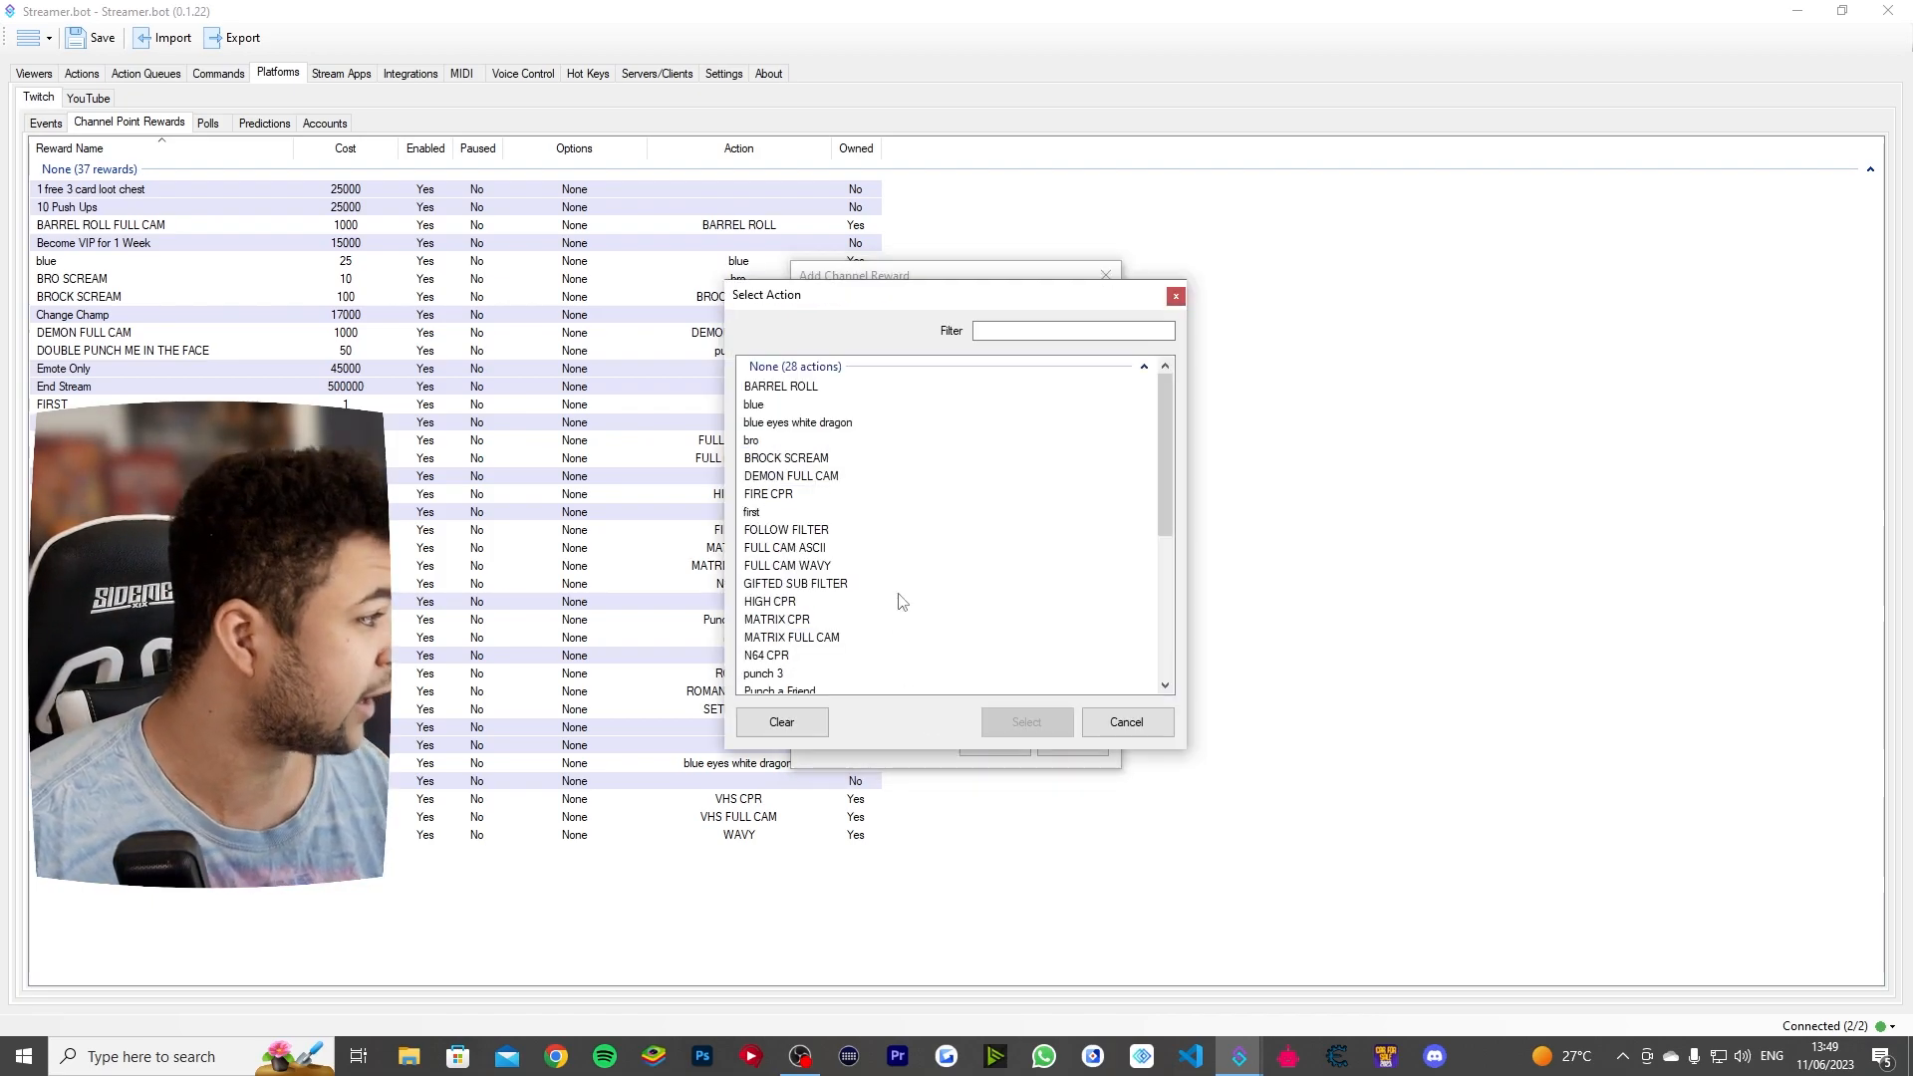
click(764, 675)
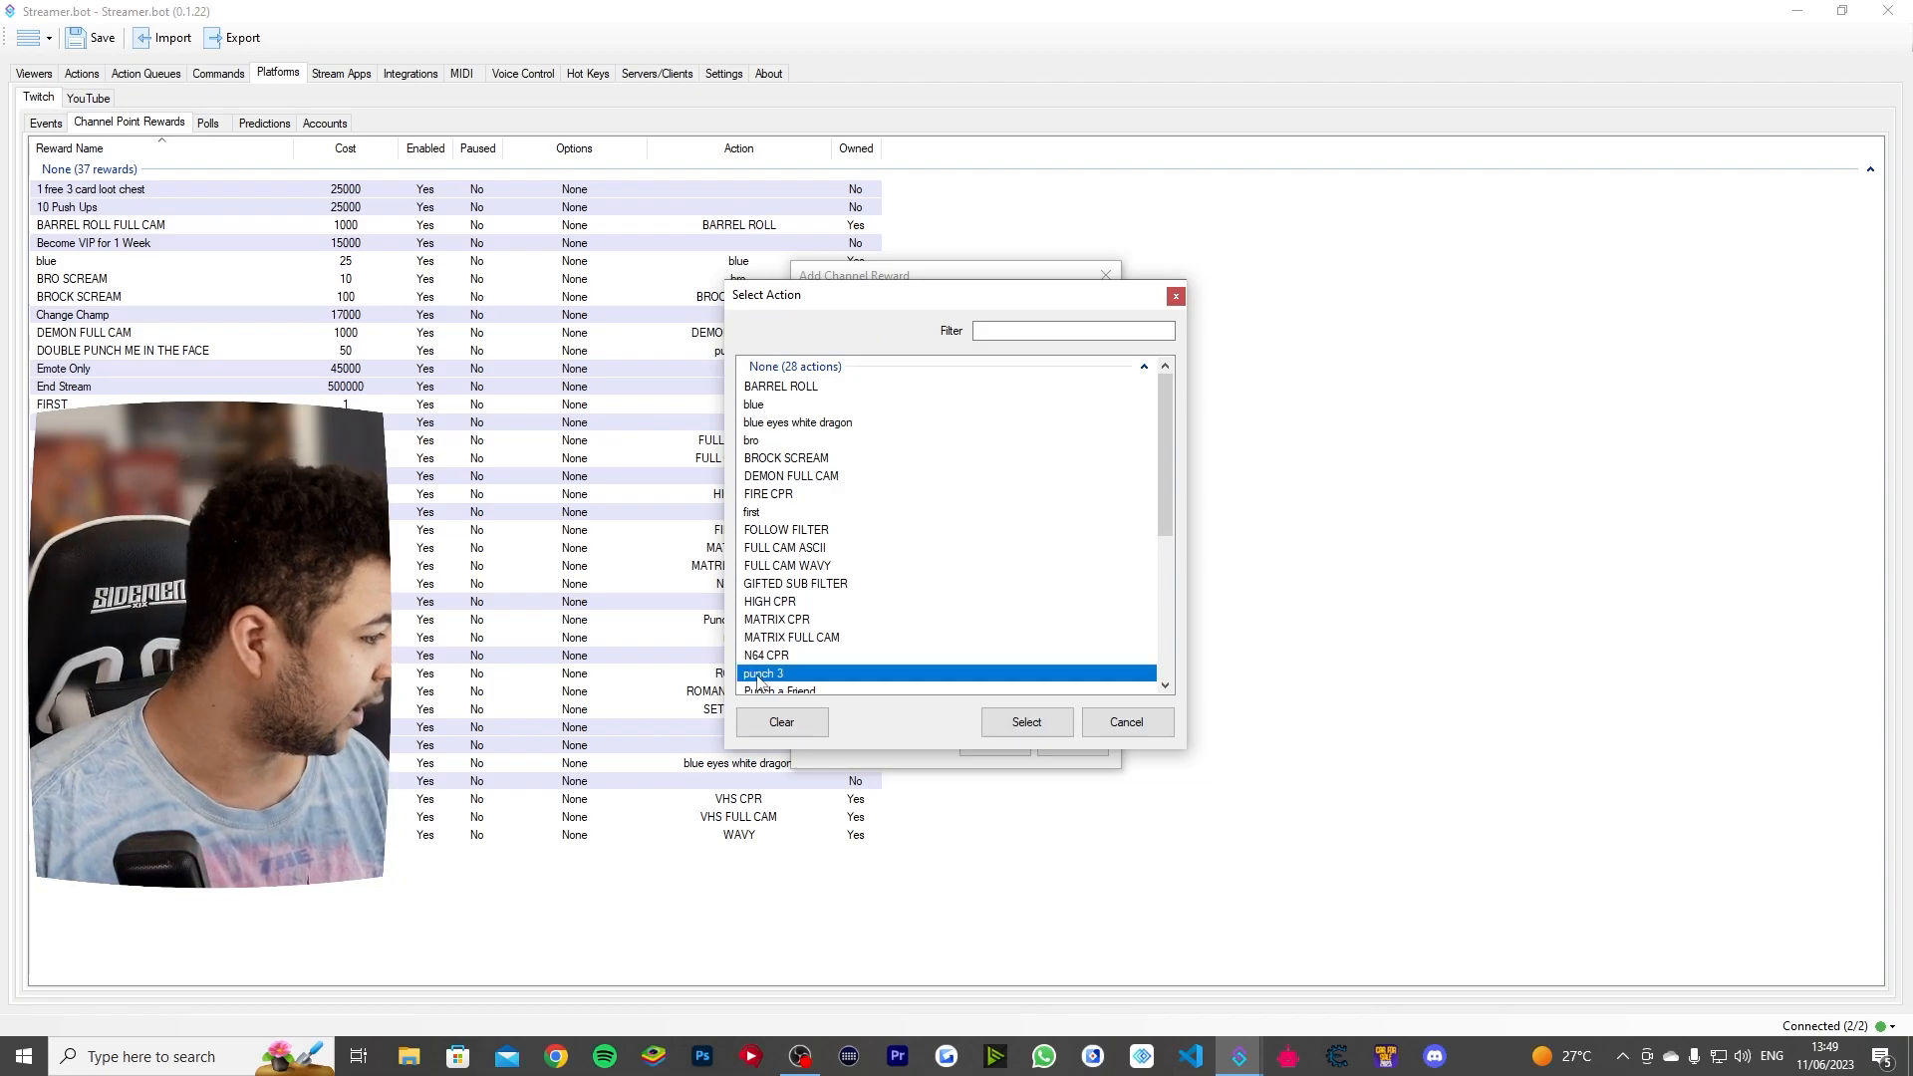
click(1028, 724)
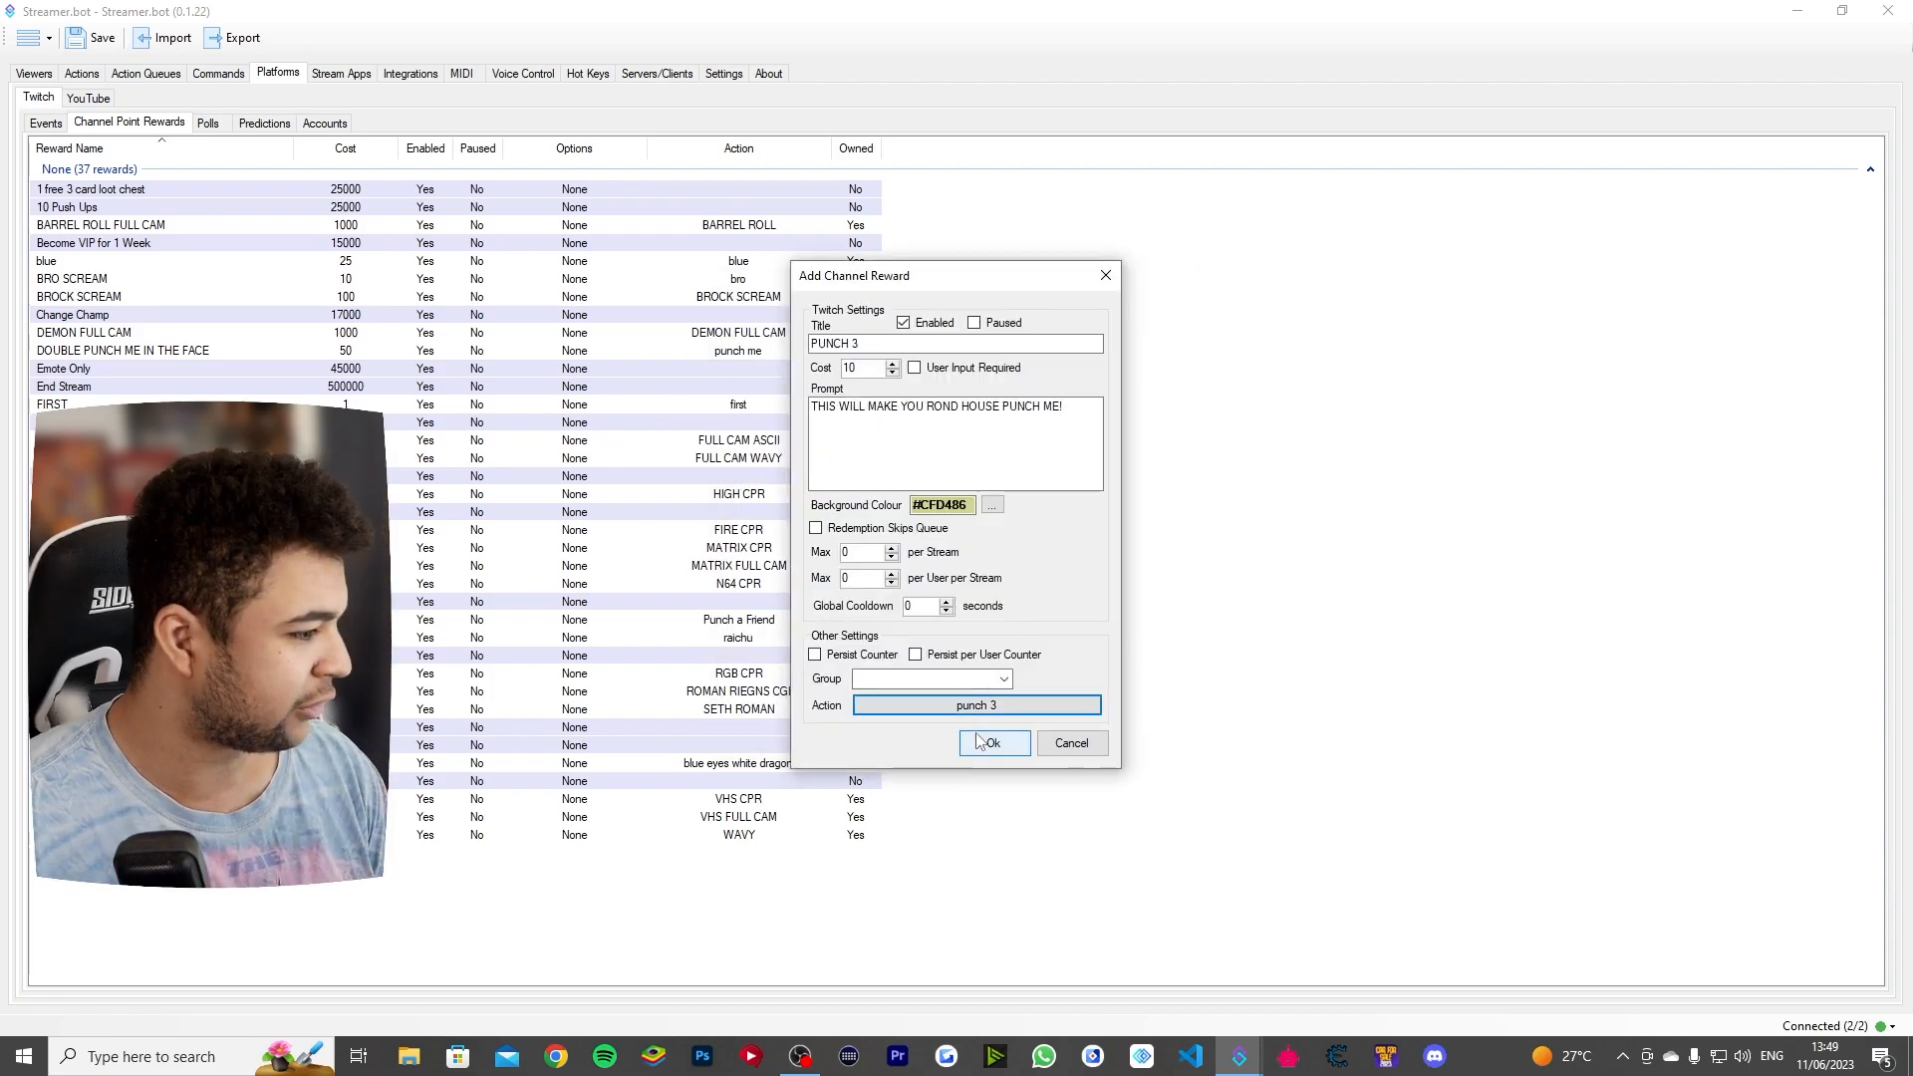
click(1003, 745)
Step: Switch to OBS, widen the Chat dock, and redeem the PUNCH 3 reward from the channel's rewards list
click(801, 1057)
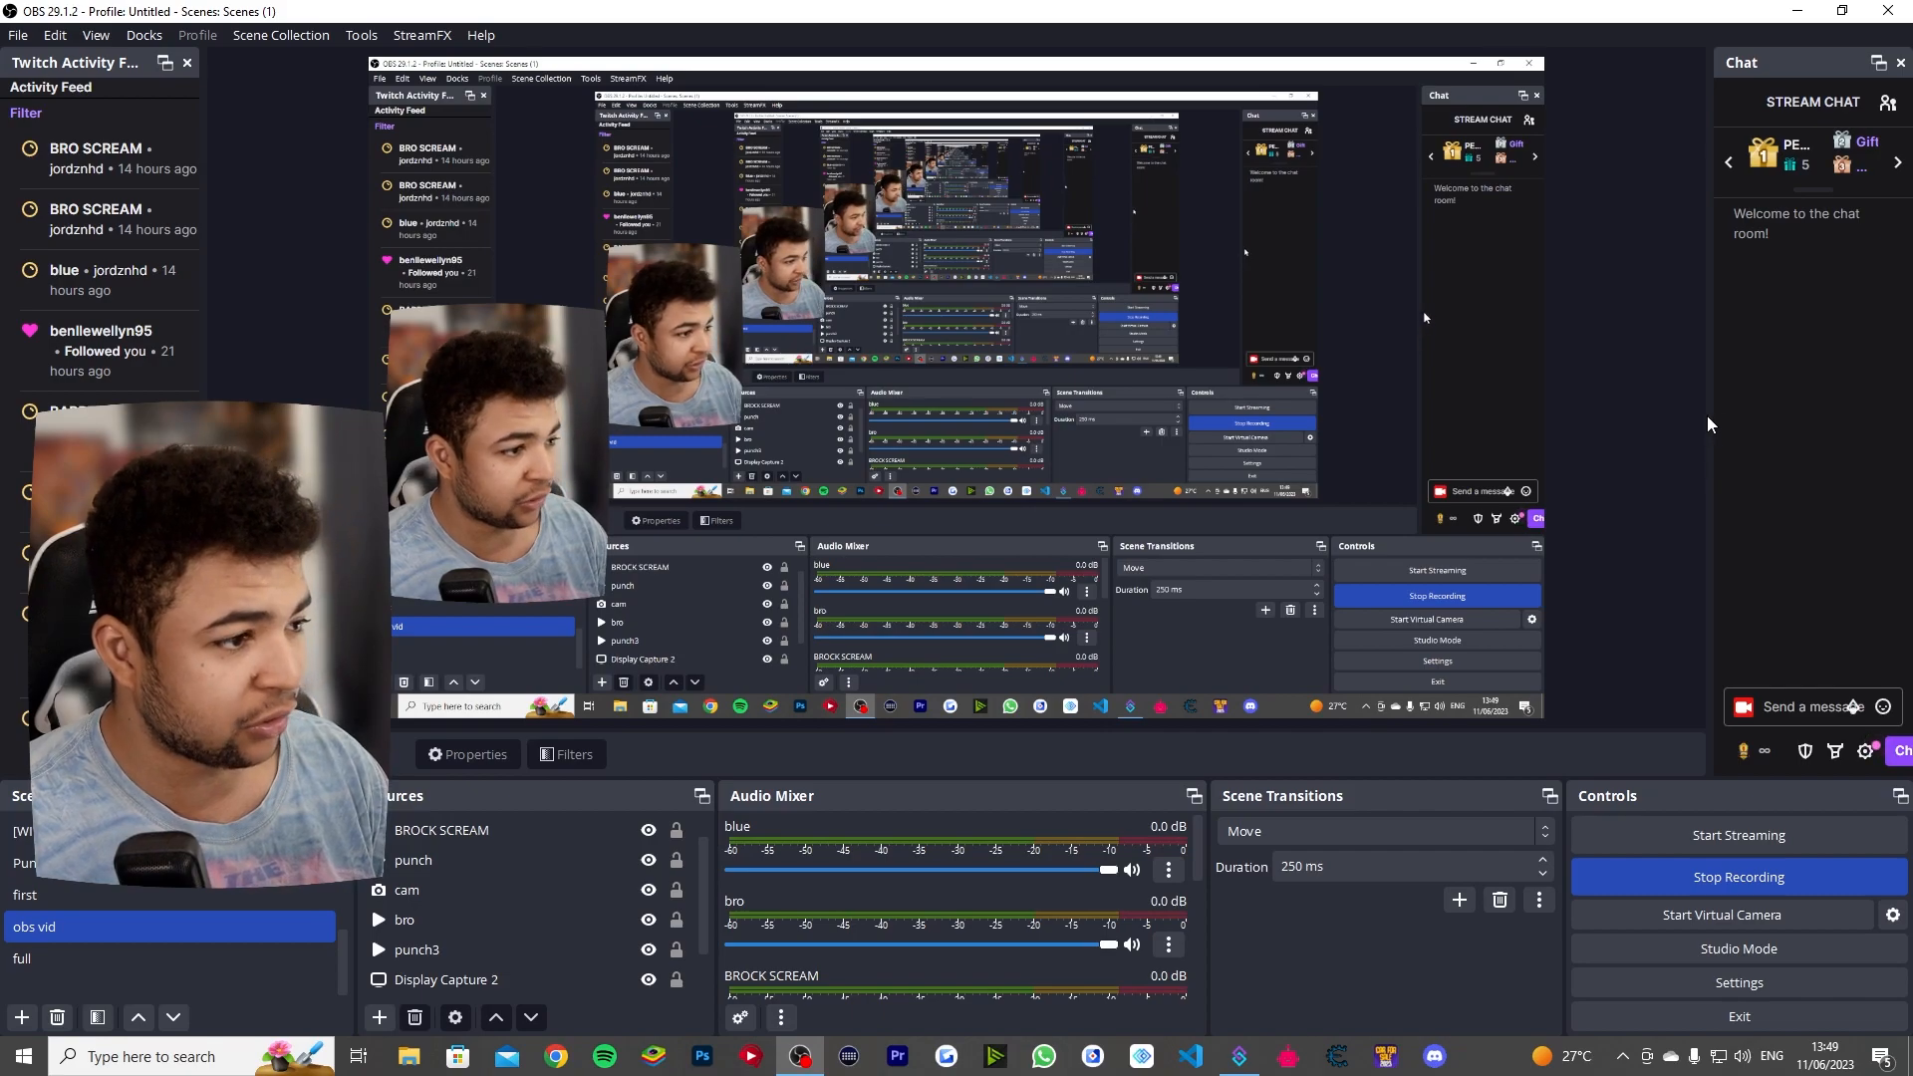
drag(1710, 416, 1467, 416)
click(1499, 750)
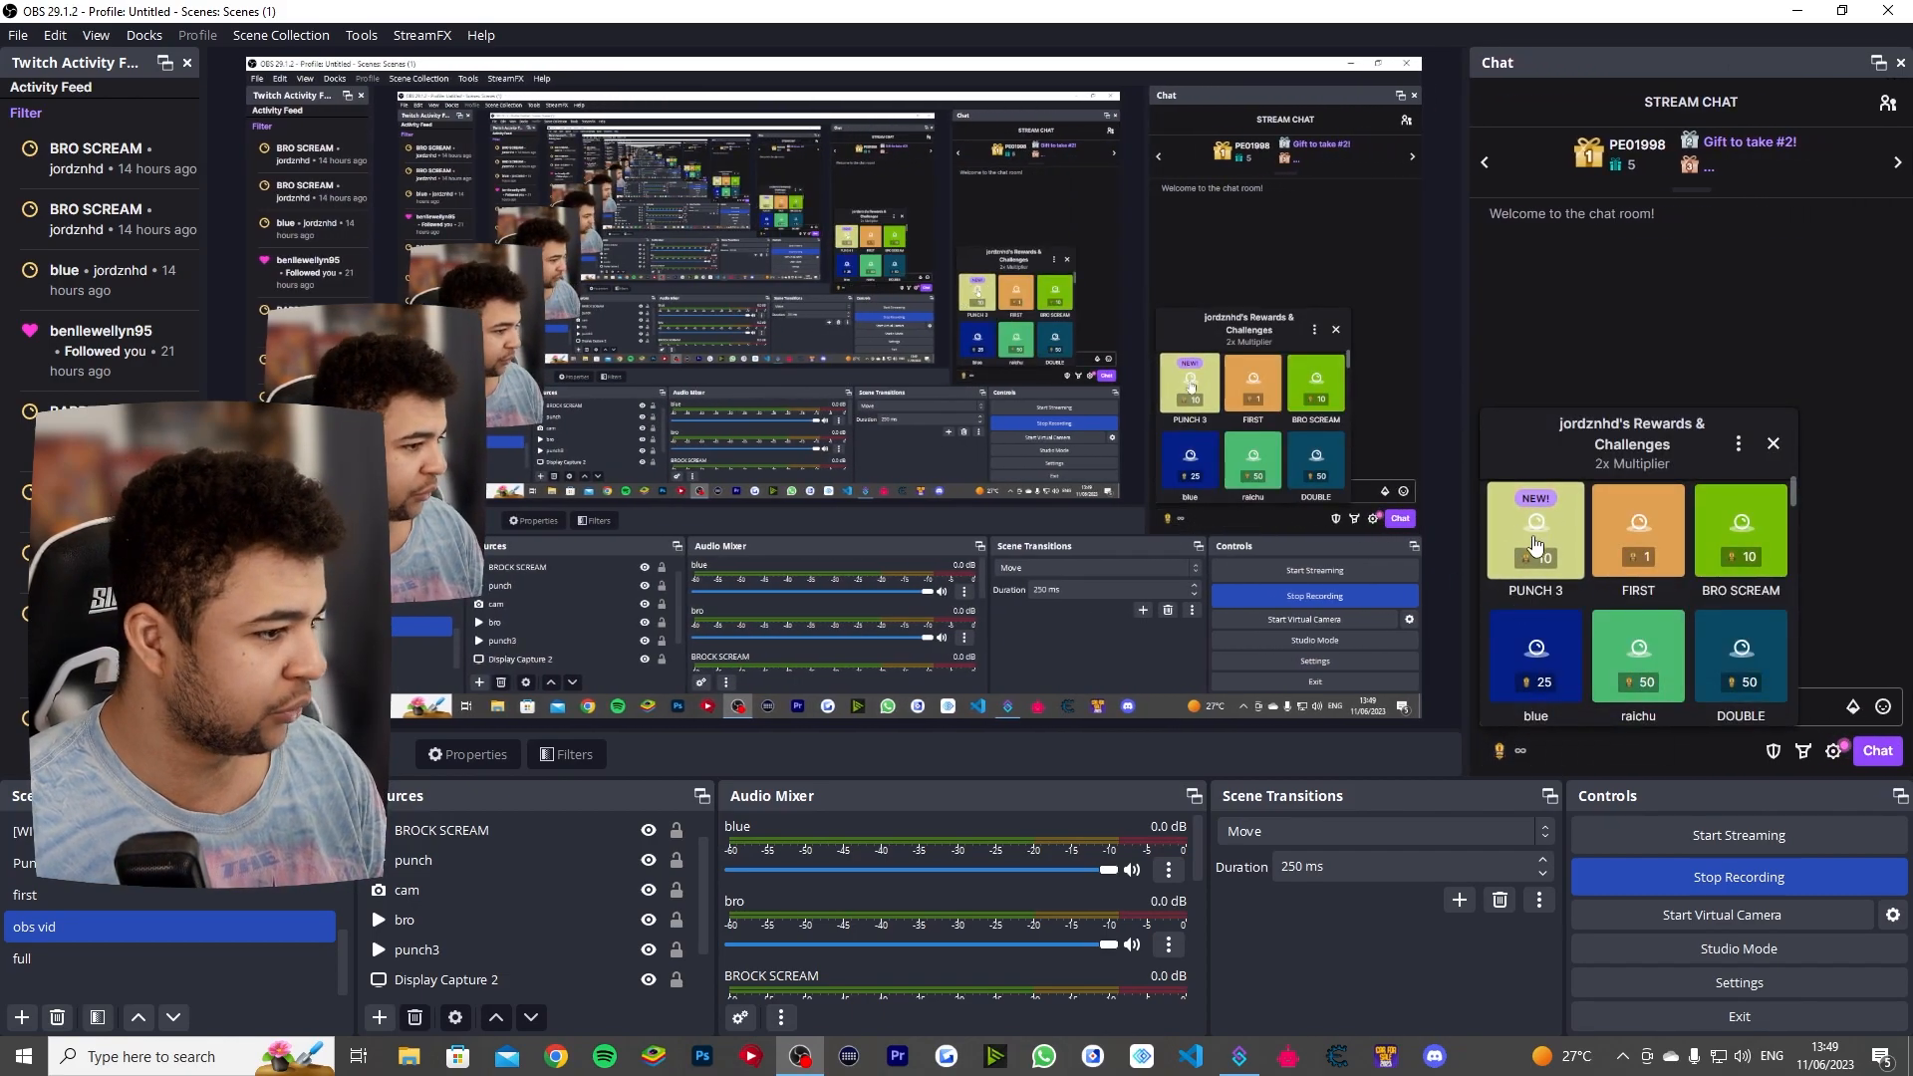
click(1534, 551)
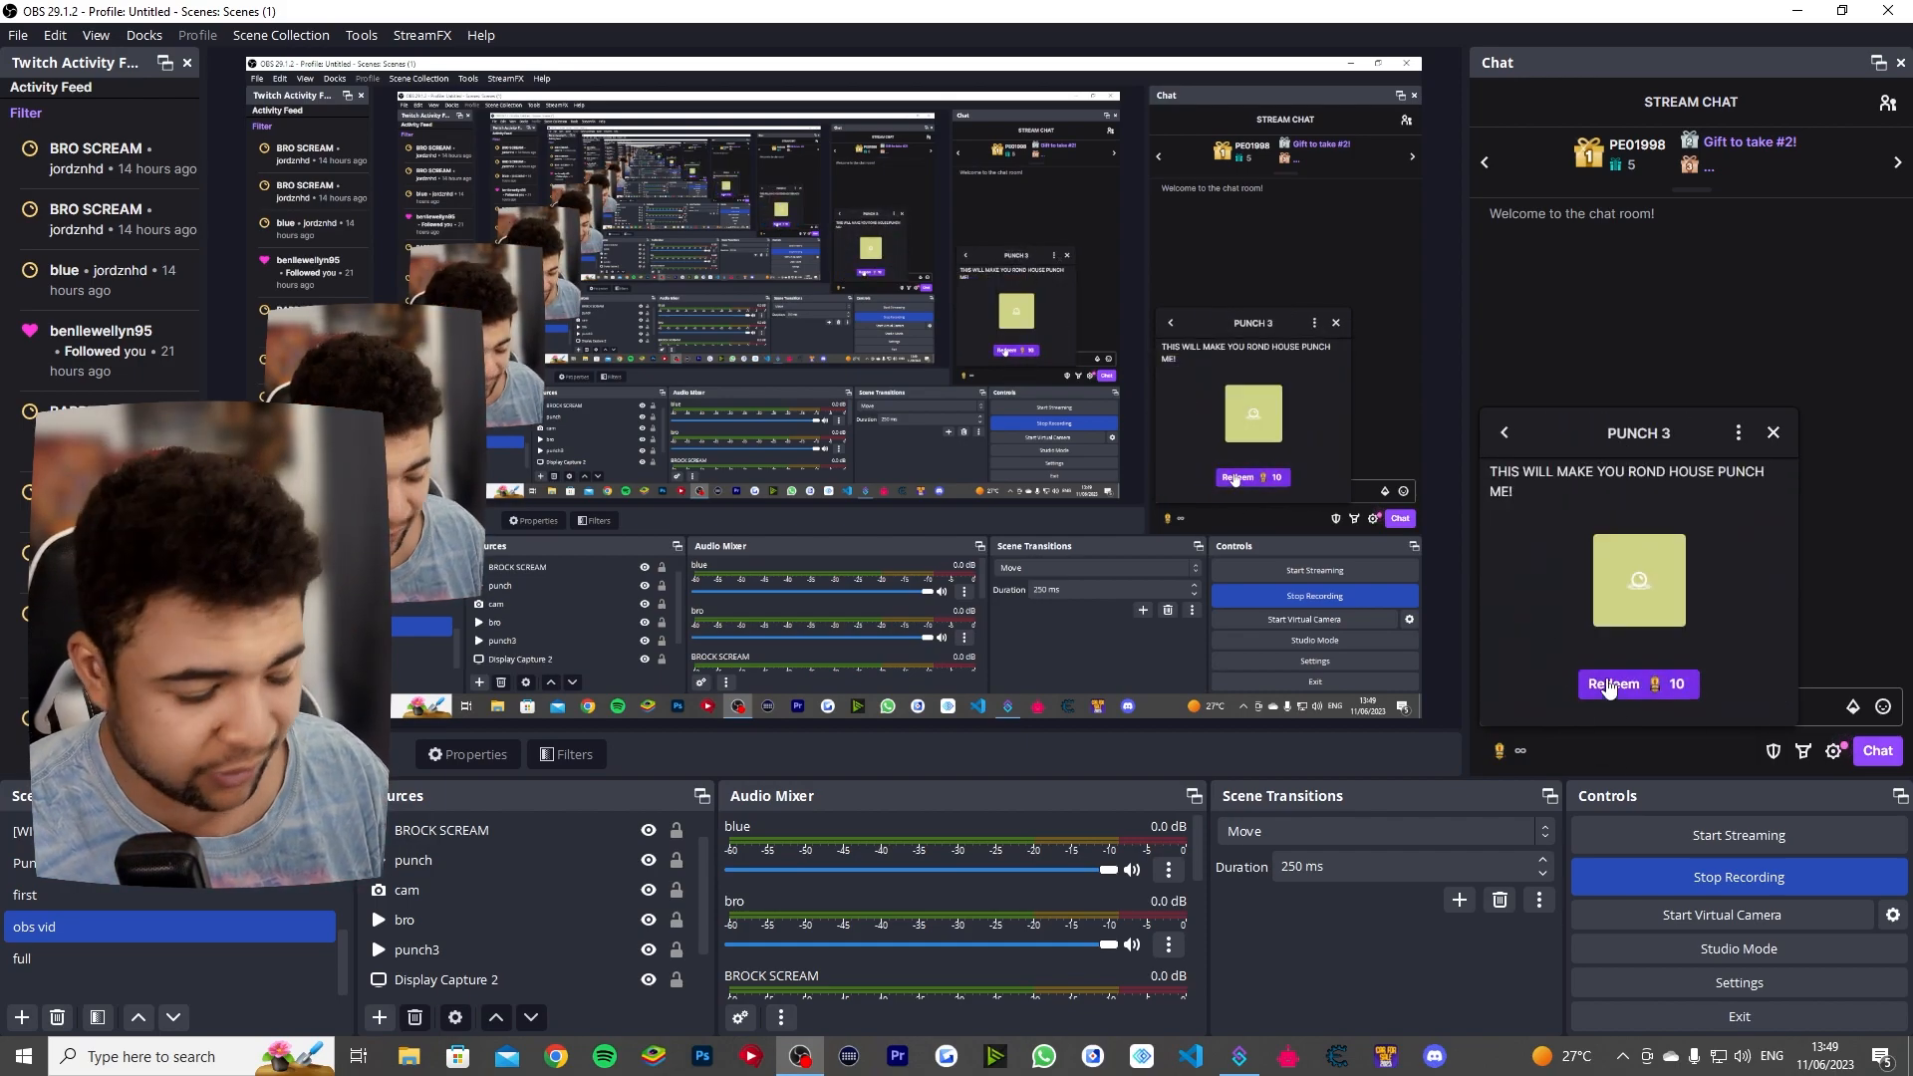
click(1608, 686)
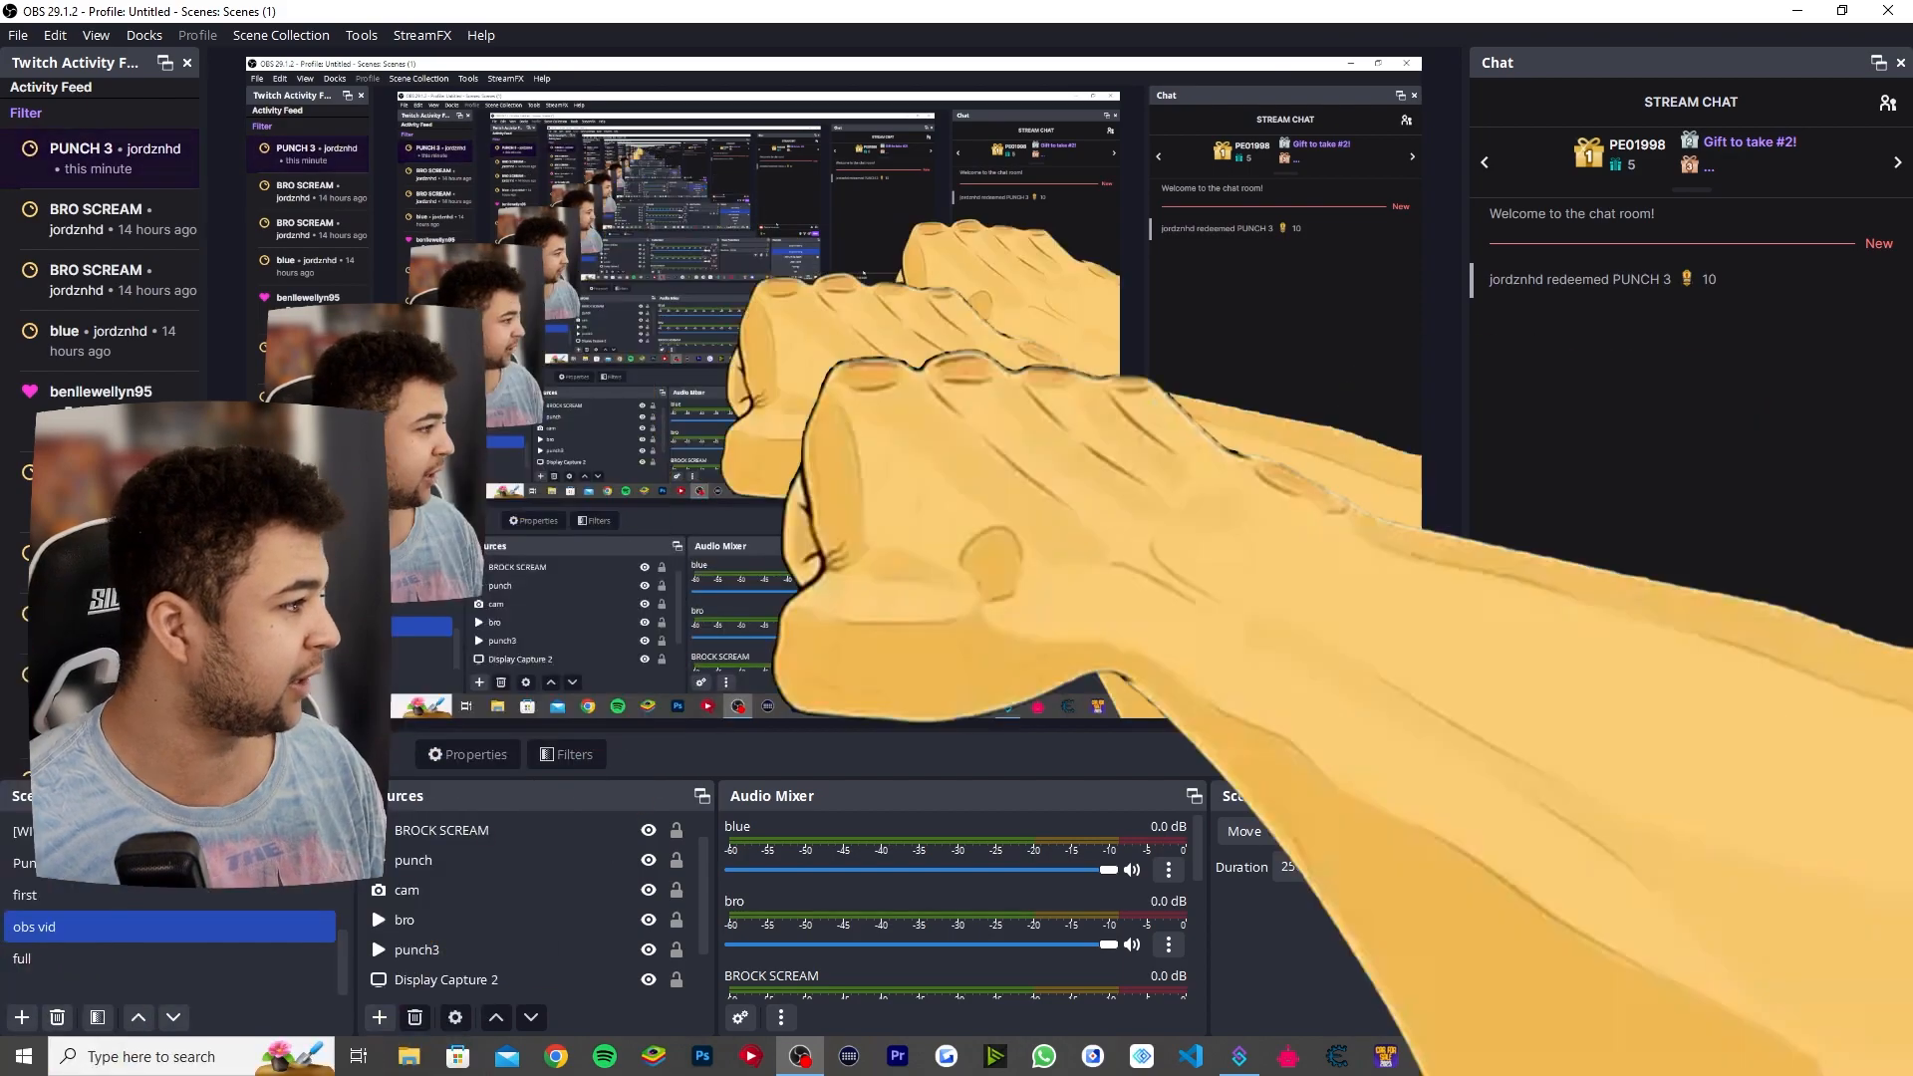